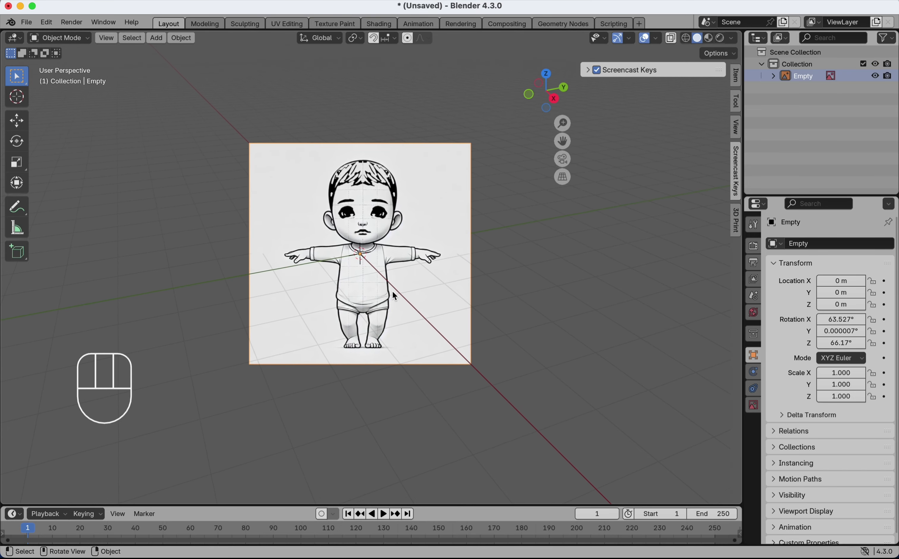
Add a cube mesh in front of the baby reference image and give it a level 2 Subdivision Surface
scroll(393, 280, up, 2)
scroll(394, 276, up, 1)
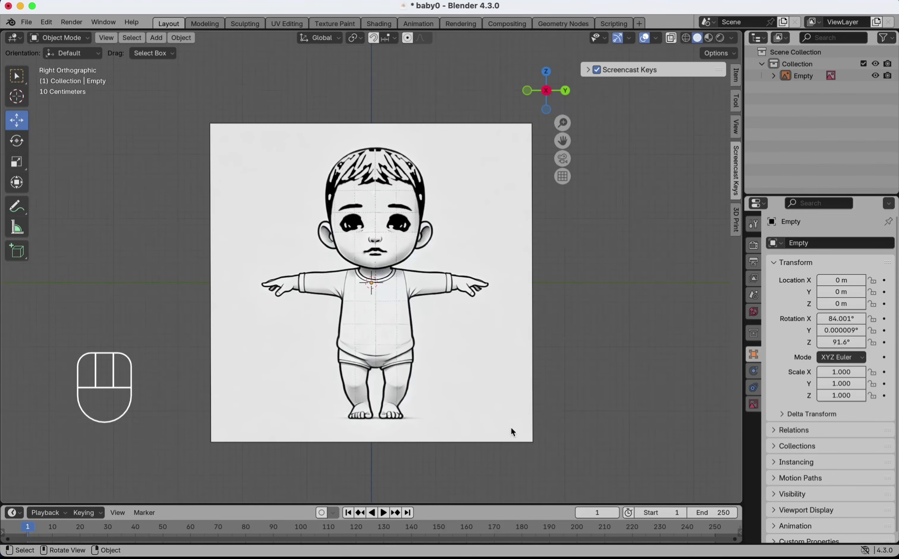
key(shift+a)
mouse_move(346, 313)
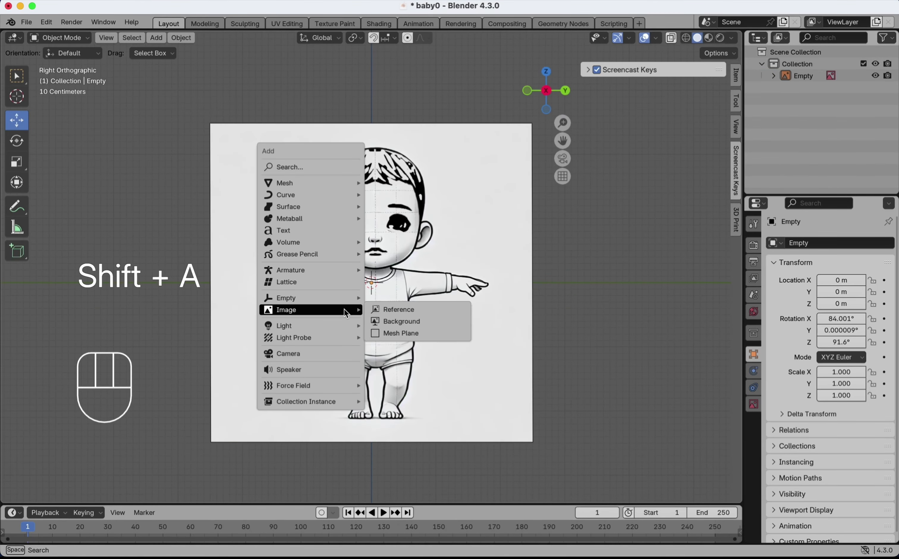
mouse_move(344, 183)
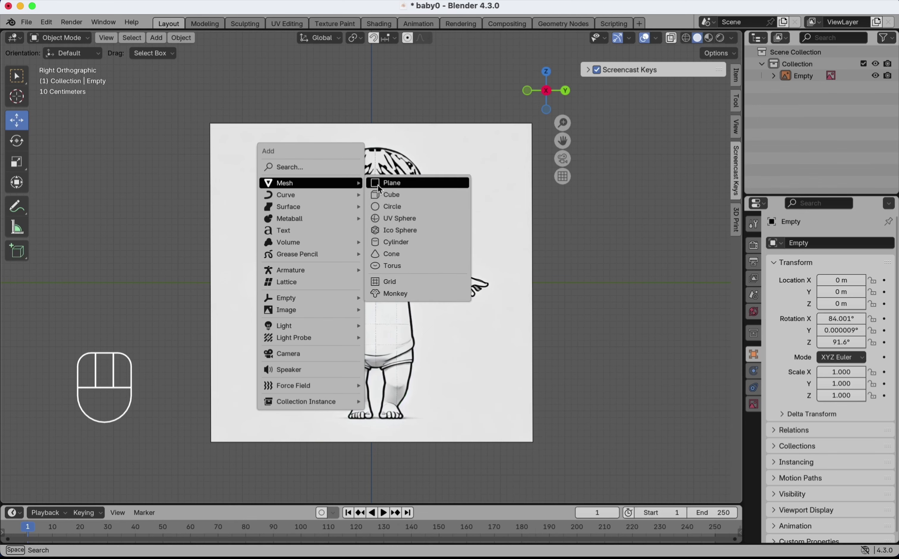
click(384, 195)
scroll(395, 199, up, 2)
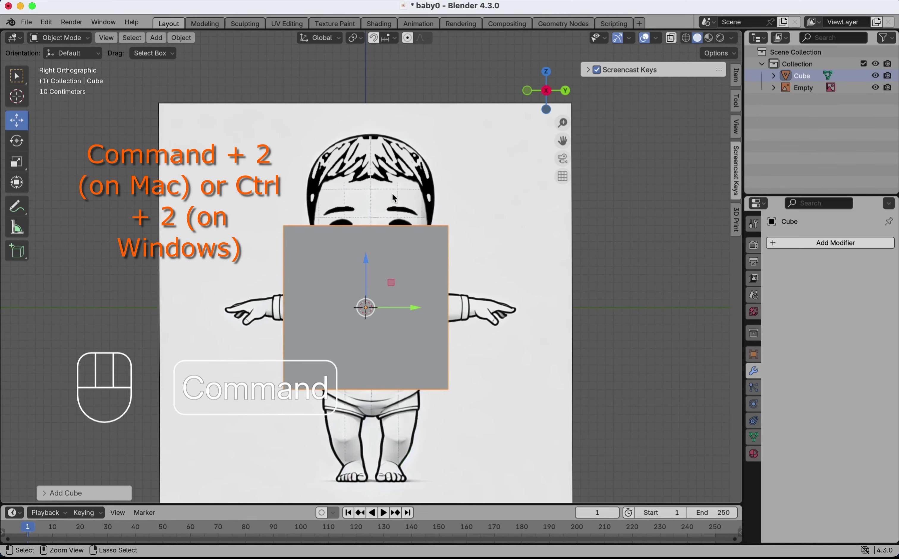
key(super+2)
Move the subdivided cube up and slightly sideways so it covers the baby's face, and apply its subdivision modifier
drag(370, 263, 369, 172)
drag(413, 219, 422, 222)
click(860, 262)
click(853, 278)
In Edit Mode with X-ray on, delete the faces of the sphere's left half up to the centre line
key(Tab)
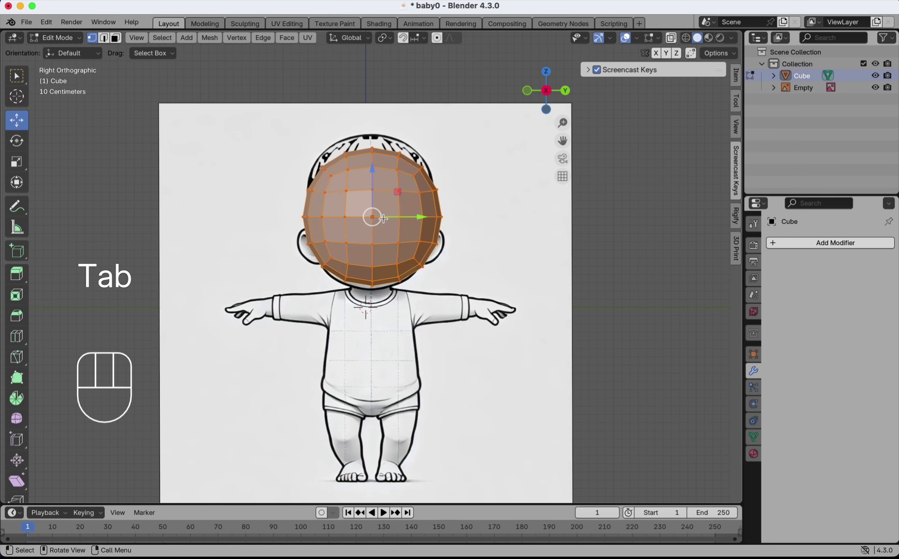
click(671, 40)
drag(287, 95, 375, 353)
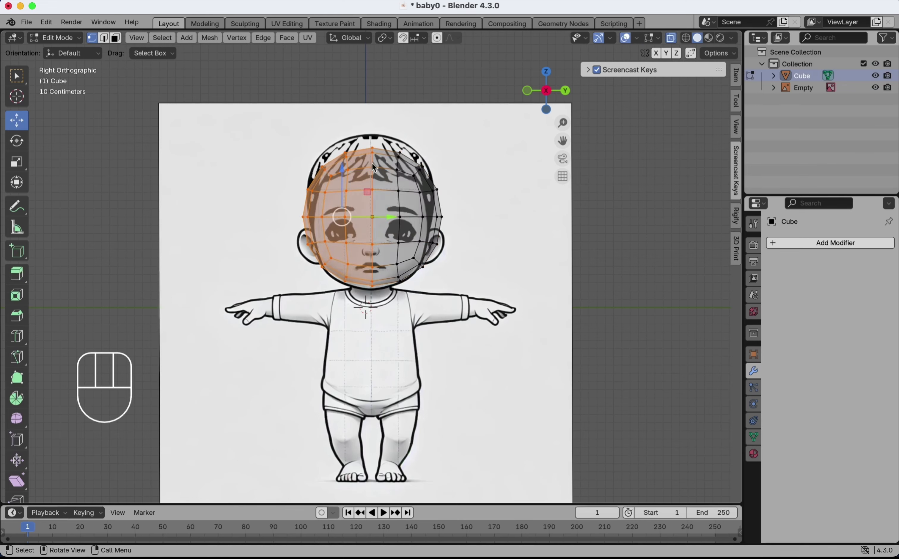
key(x)
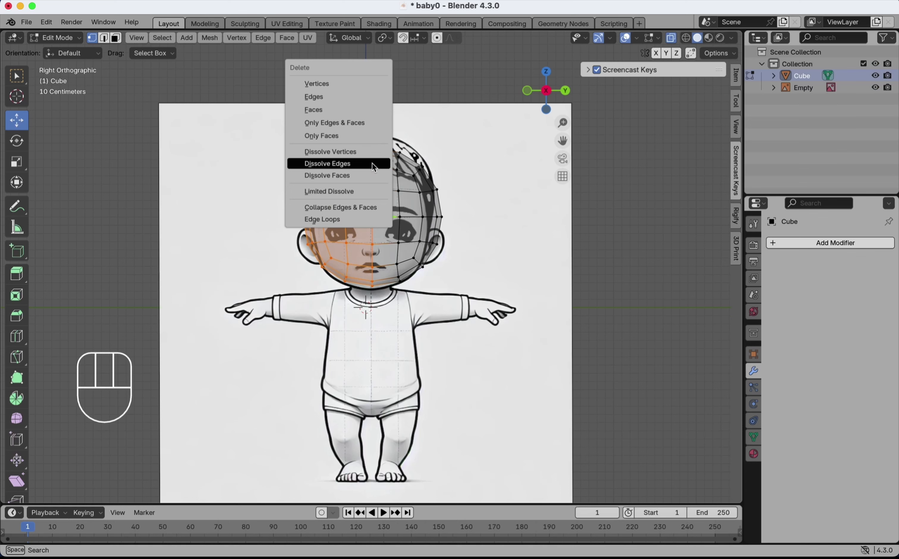
click(357, 110)
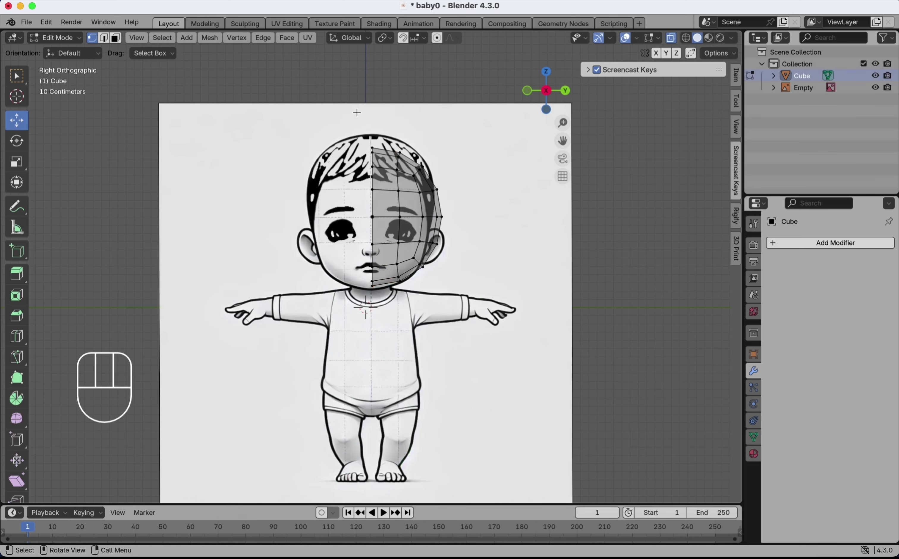
scroll(394, 173, up, 2)
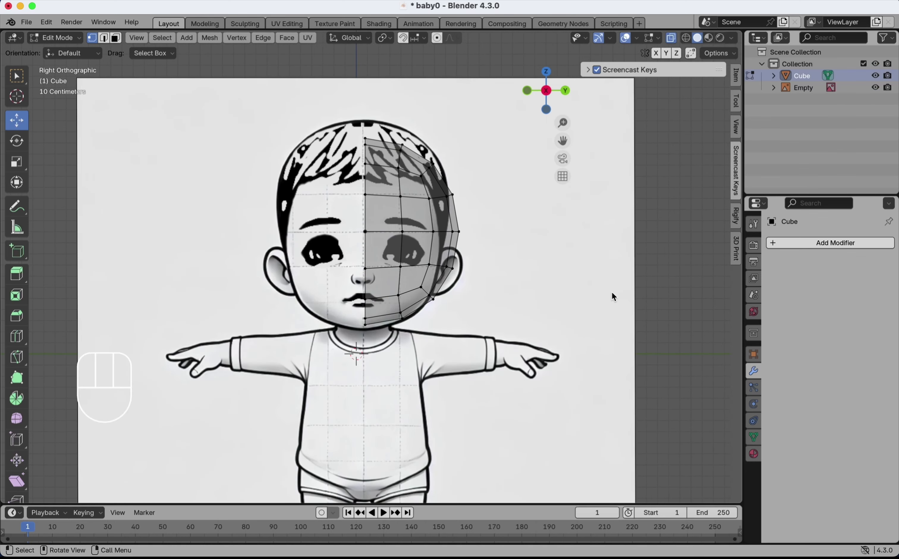
Add a Mirror modifier to the half sphere, mirroring only on the Y axis with Clipping enabled
key(Tab)
click(801, 243)
mouse_move(803, 244)
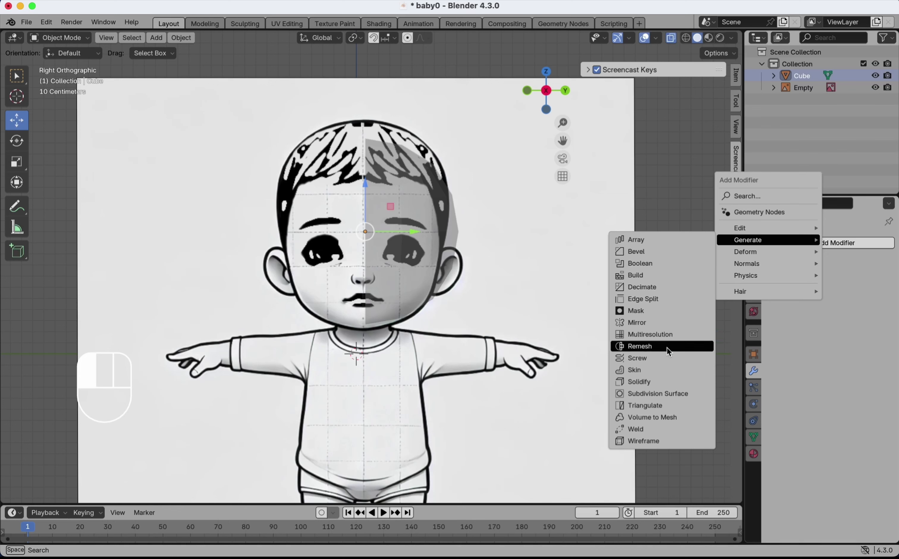
click(669, 323)
click(846, 280)
click(831, 282)
click(822, 337)
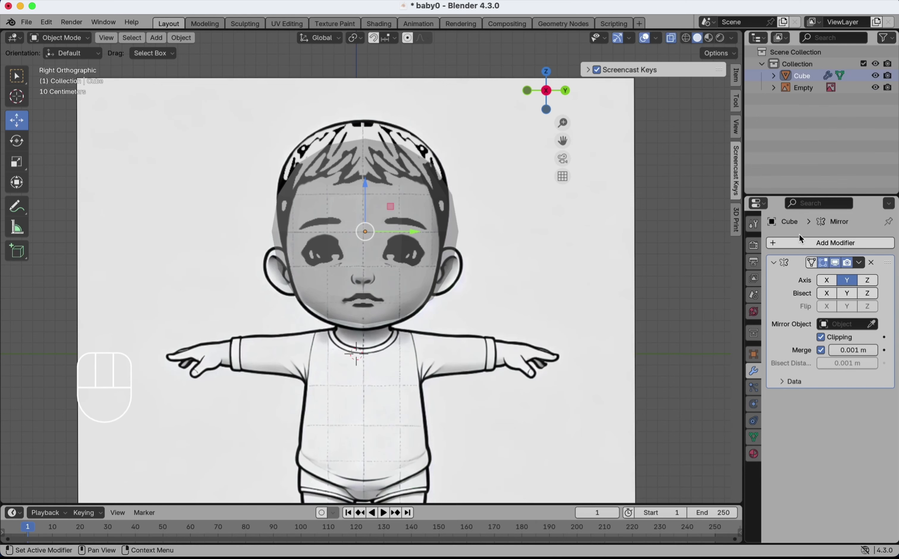
Select the half sphere's topmost centre vertex in Edit Mode and enable proportional editing
key(Tab)
scroll(366, 206, up, 2)
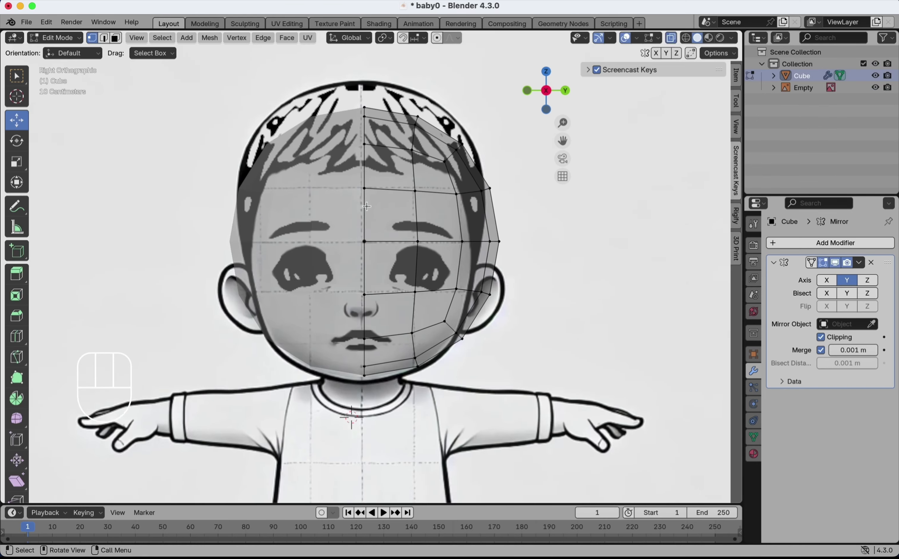
scroll(367, 205, up, 1)
click(365, 105)
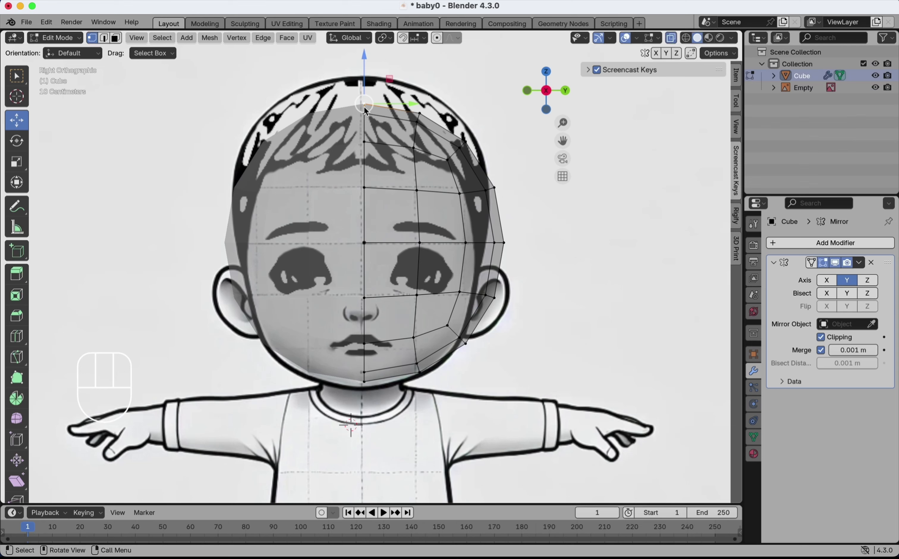
click(439, 38)
key(g)
click(357, 85)
key(super+z)
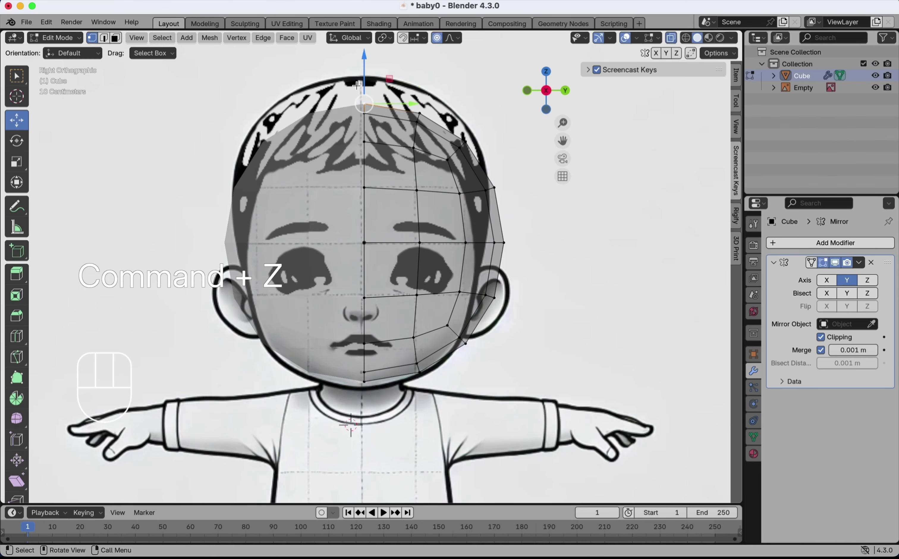
key(g)
click(357, 85)
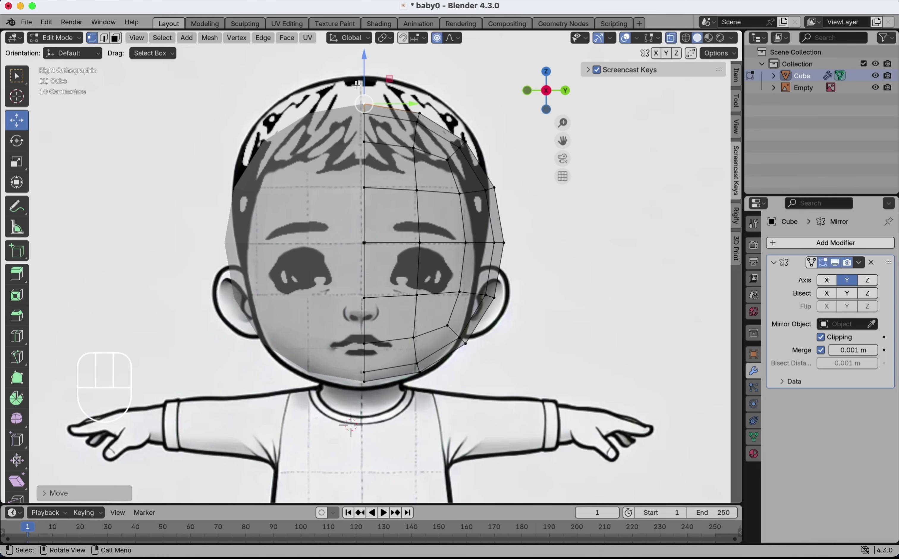
Raise the top centre vertex to the crown and pull the upper side vertex out to the drawn head outline
key(g)
click(356, 58)
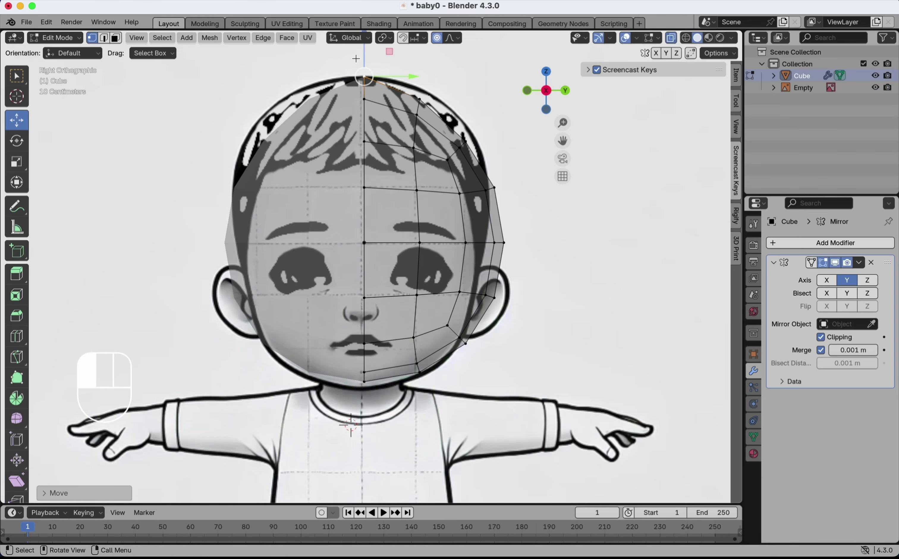
click(466, 142)
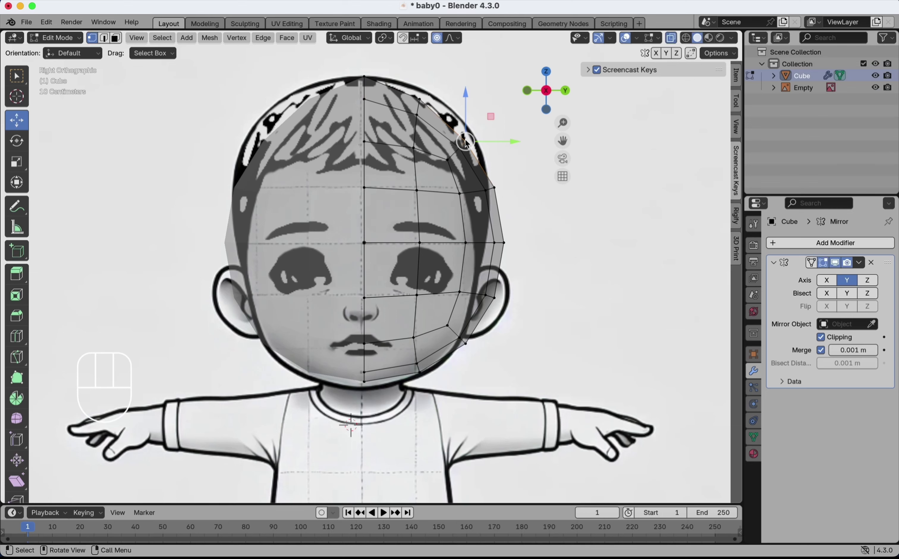
key(g)
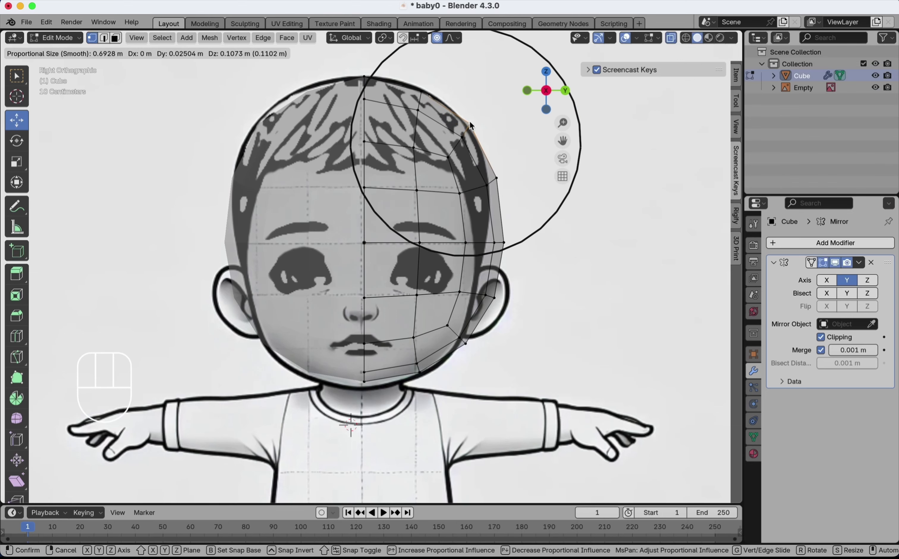
click(469, 121)
Pull the side vertices beside the ear, at eyebrow height and at the temple inward to the drawn head outline
click(496, 296)
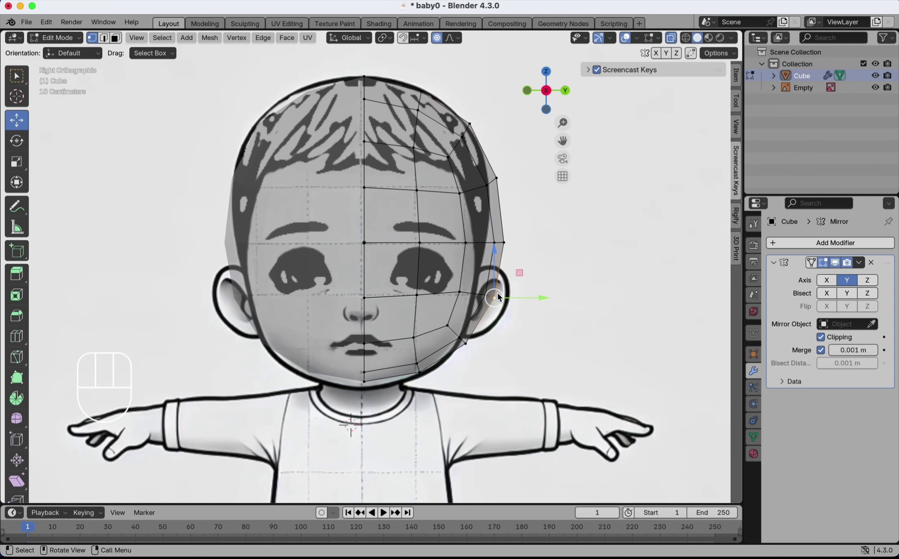
key(g)
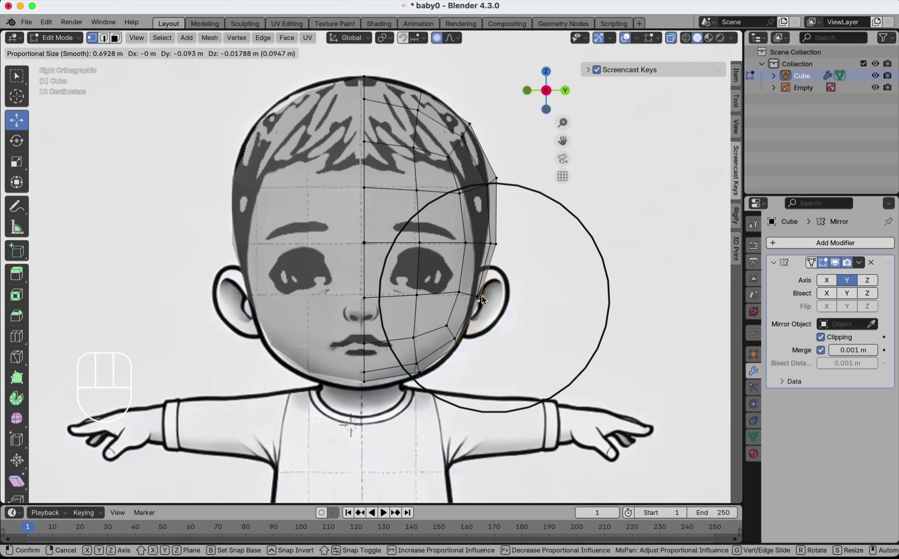
click(483, 297)
click(496, 245)
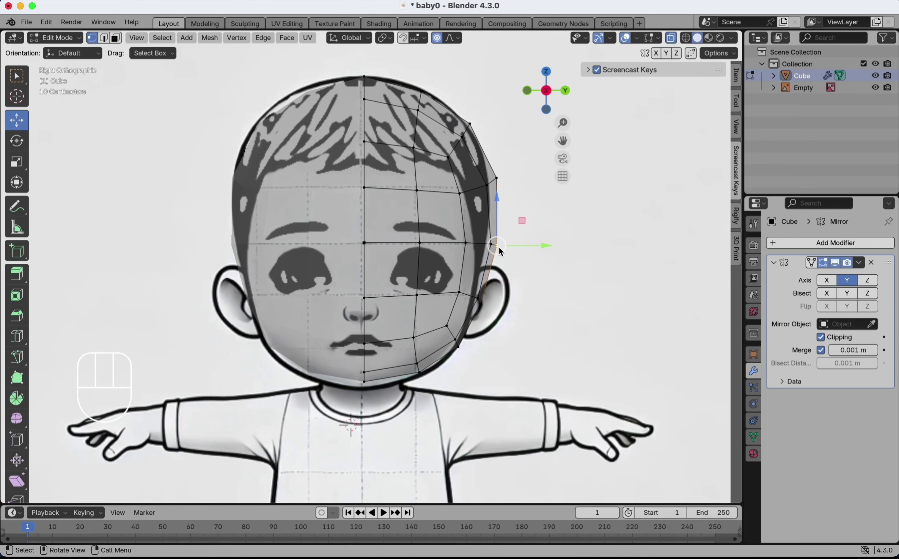
key(g)
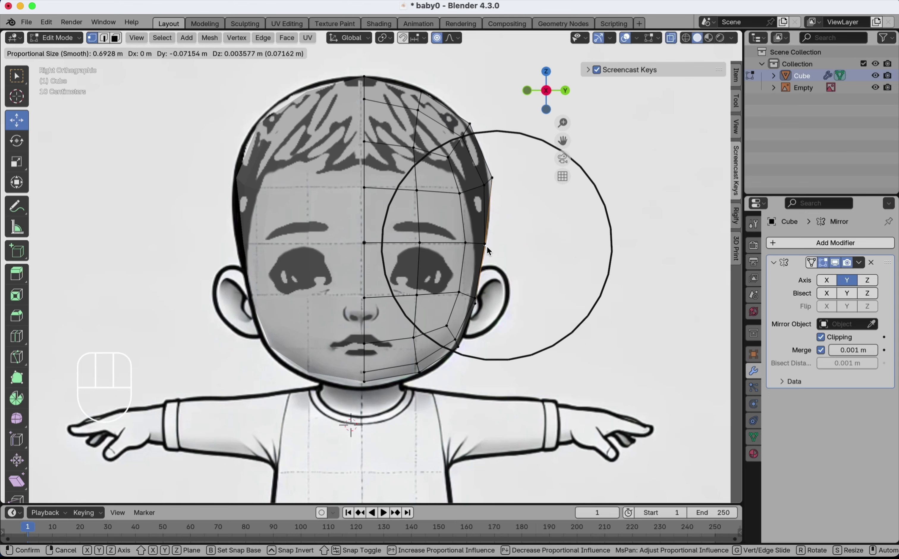
click(485, 248)
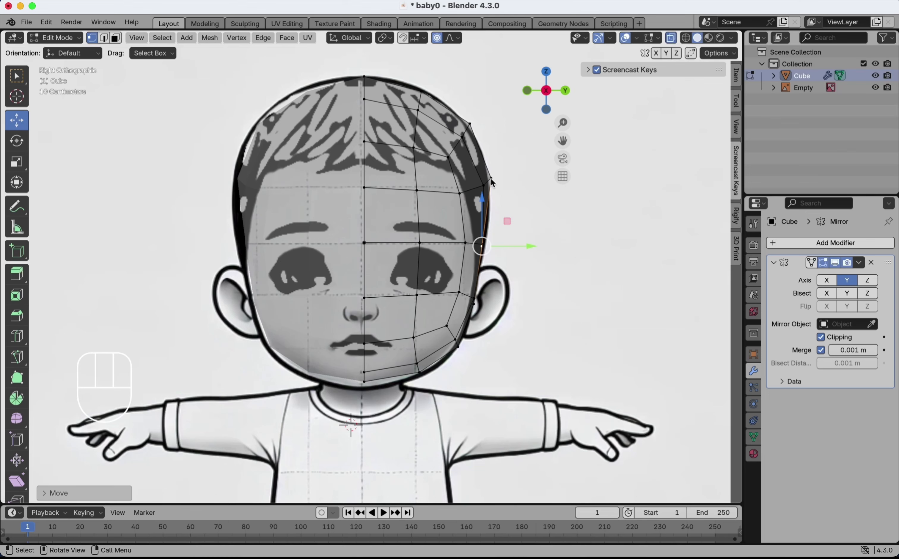
click(490, 179)
key(g)
click(486, 179)
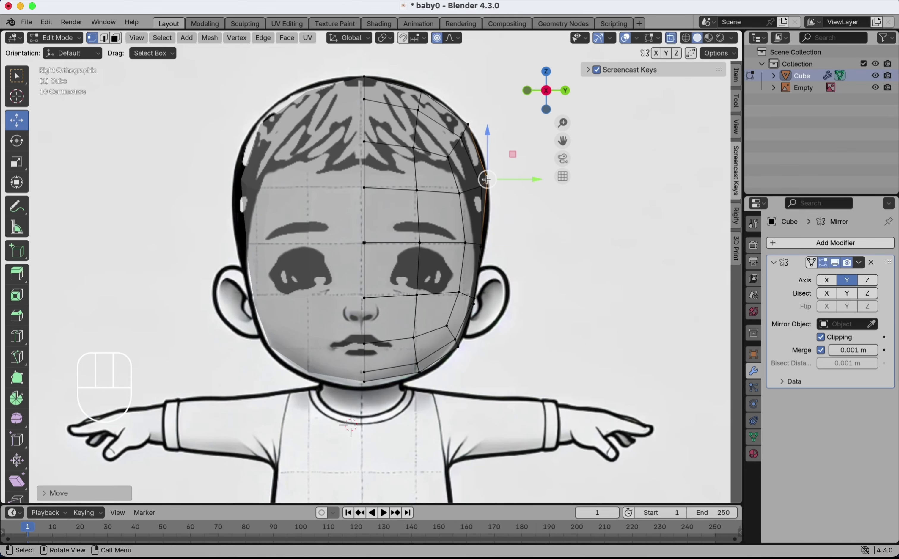
Lower the bottom centre vertex about 0.04 m to meet the chin line of the drawing
click(363, 386)
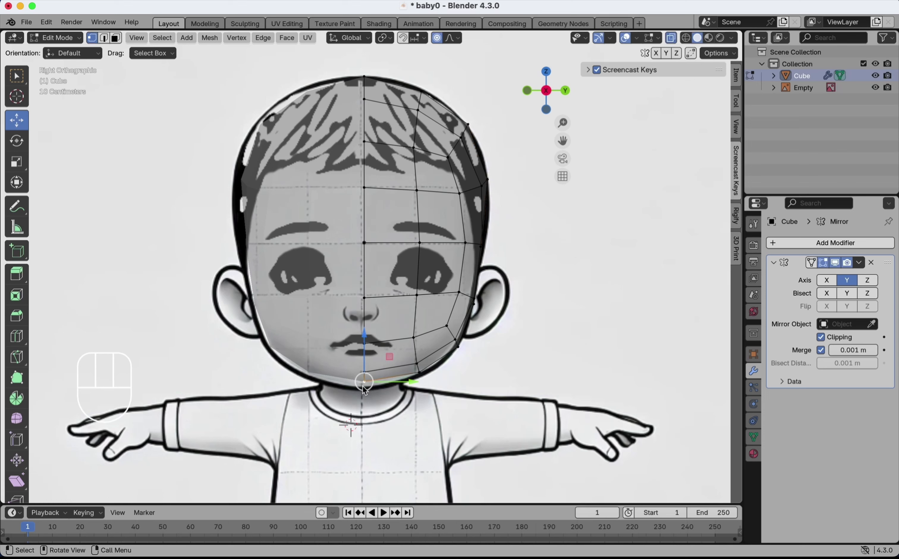
key(g)
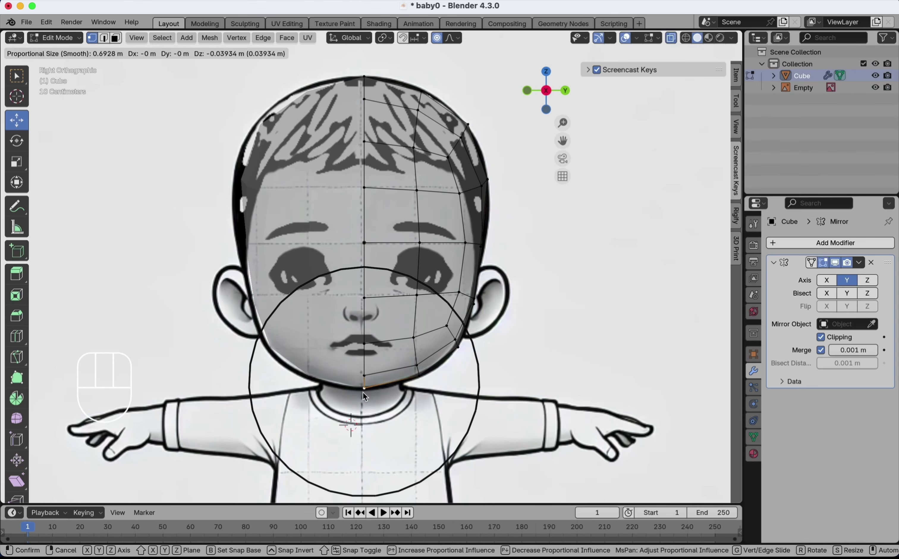
click(362, 392)
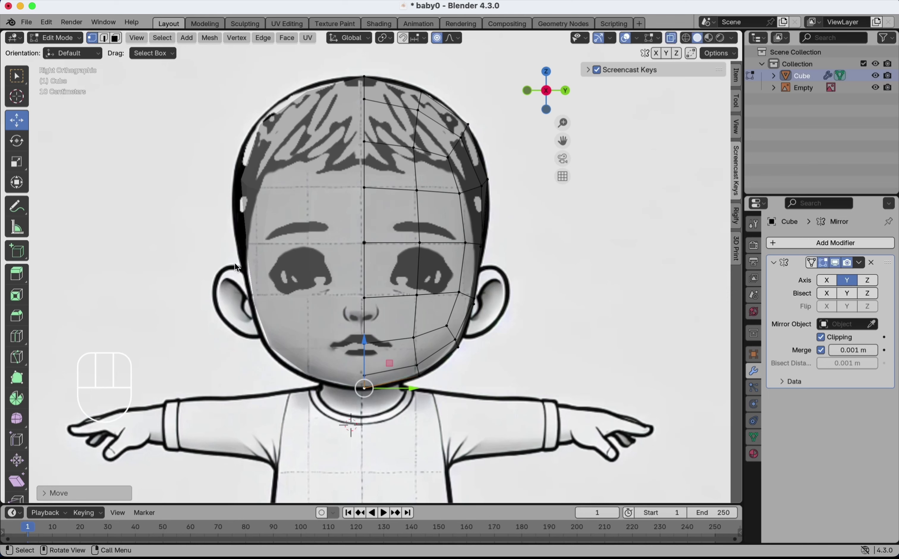
Nudge the eyebrow-height and temple side vertices slightly to refine their fit to the head outline
click(250, 252)
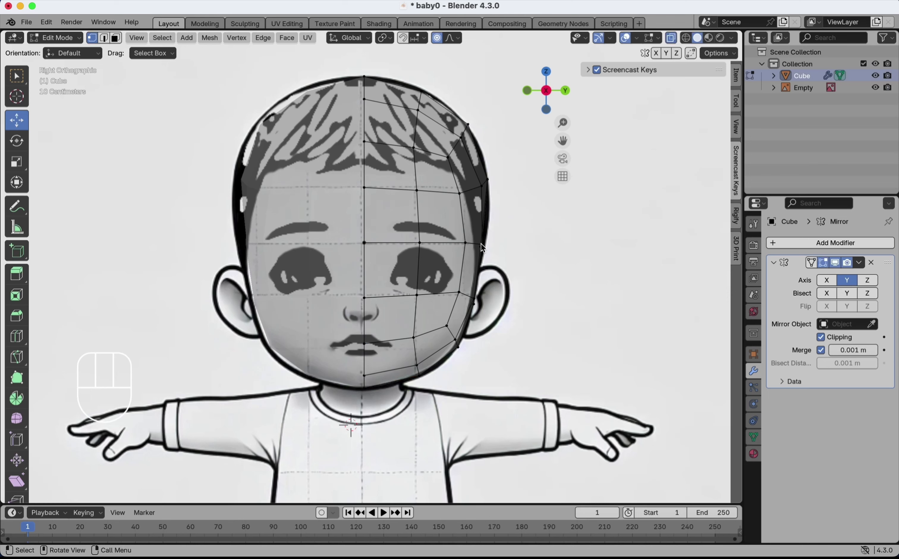
click(489, 181)
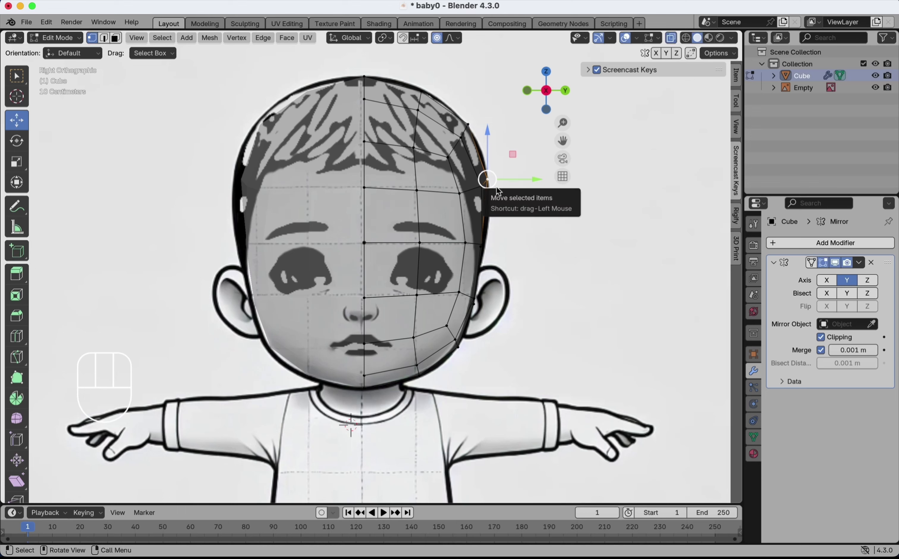
click(482, 246)
drag(483, 248, 485, 246)
click(489, 184)
drag(488, 182, 488, 184)
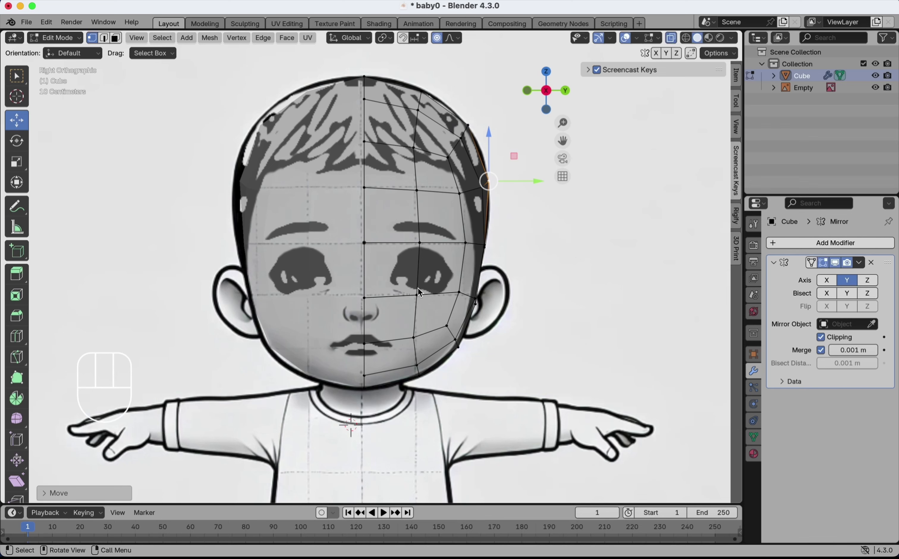
Turn off X-ray and delete the two front faces covering the eye to open the eye area
click(672, 38)
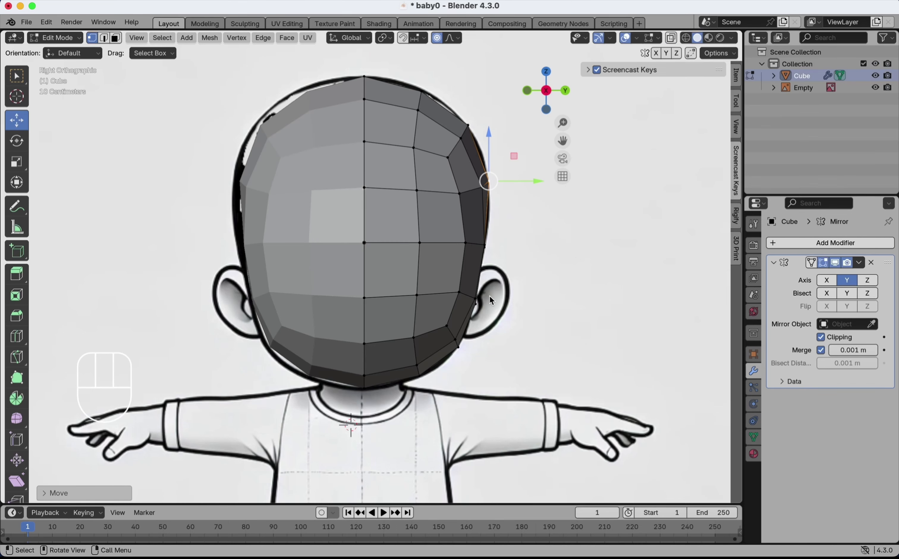
click(425, 277)
click(116, 38)
drag(441, 273, 393, 255)
key(x)
click(393, 255)
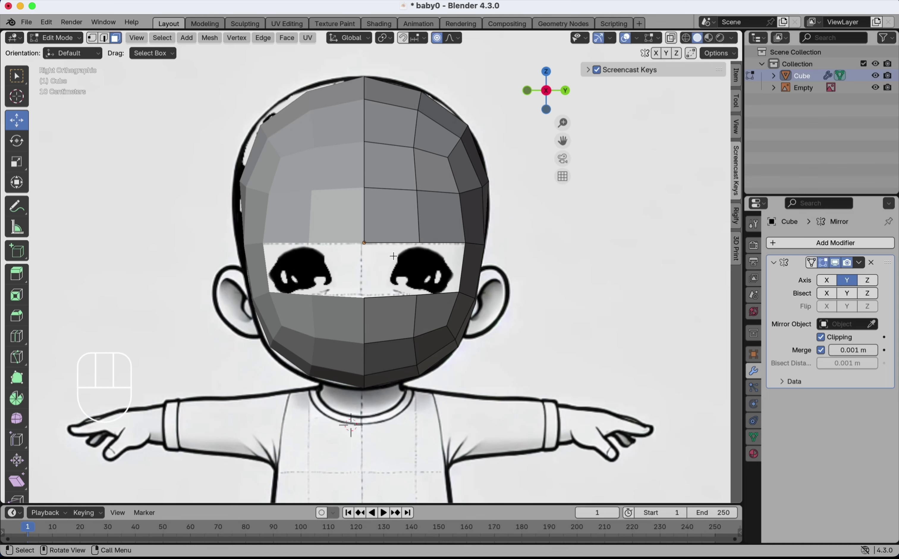
Fill the open edge loop around the eye hole with one face and inset that face by about 0.05 m
scroll(406, 320, up, 2)
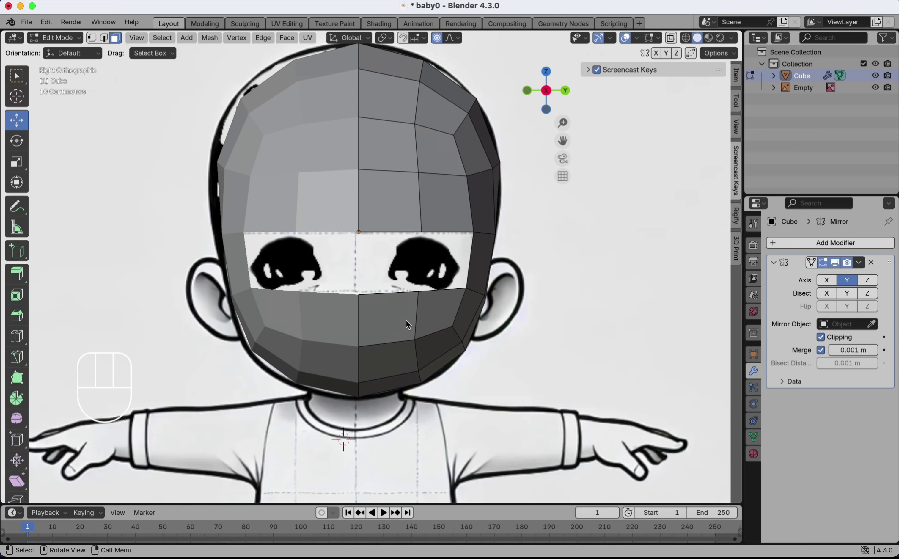
key(shift+alt)
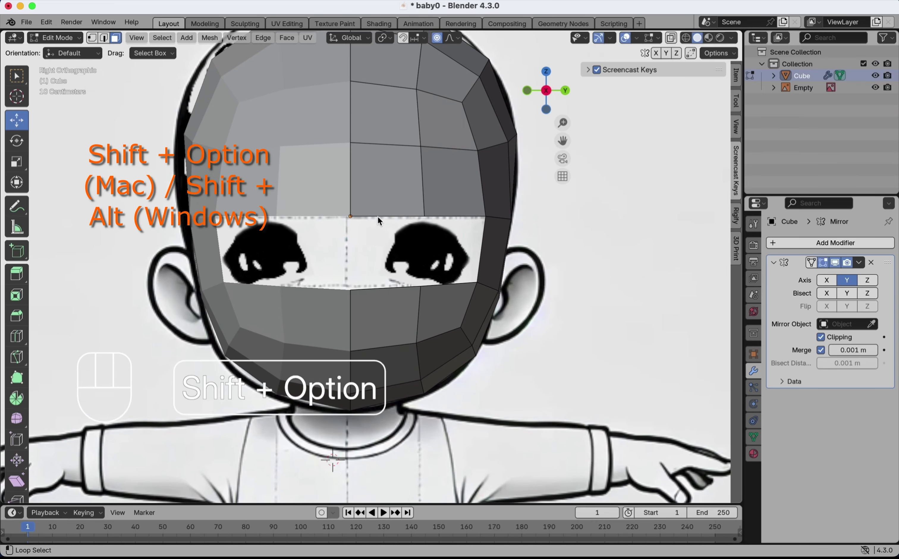
click(109, 39)
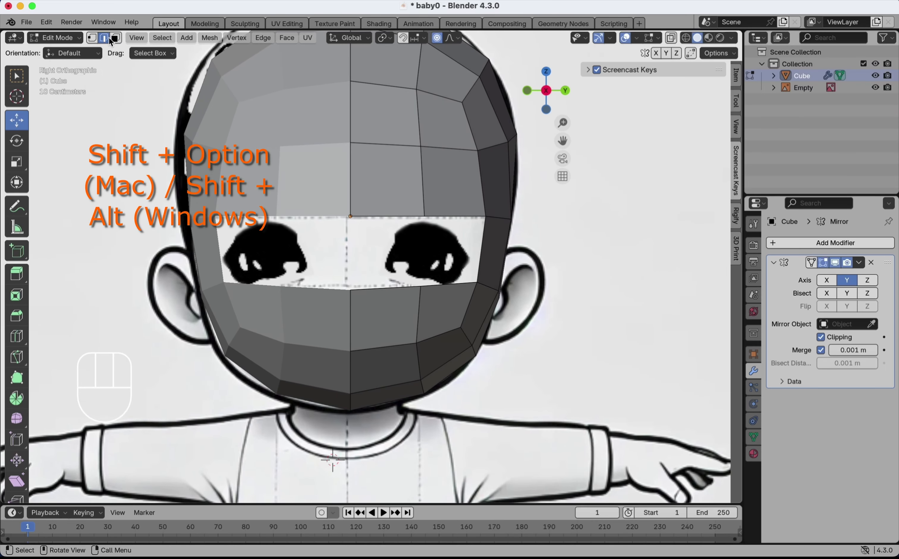
alt+shift+click(393, 218)
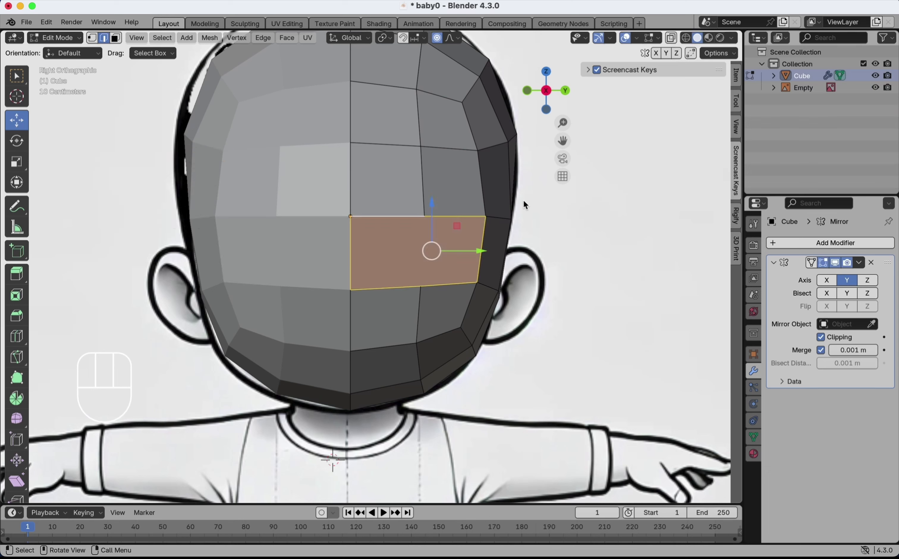
key(i)
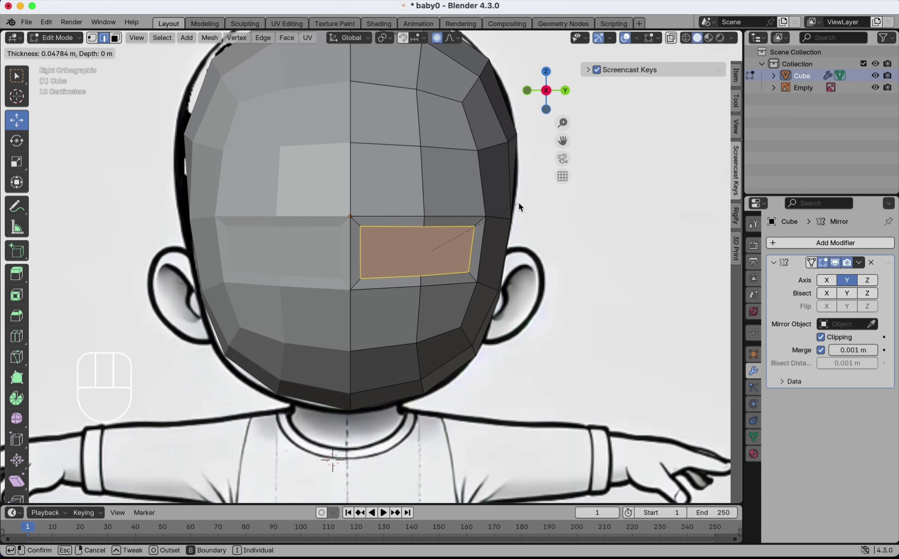
click(518, 202)
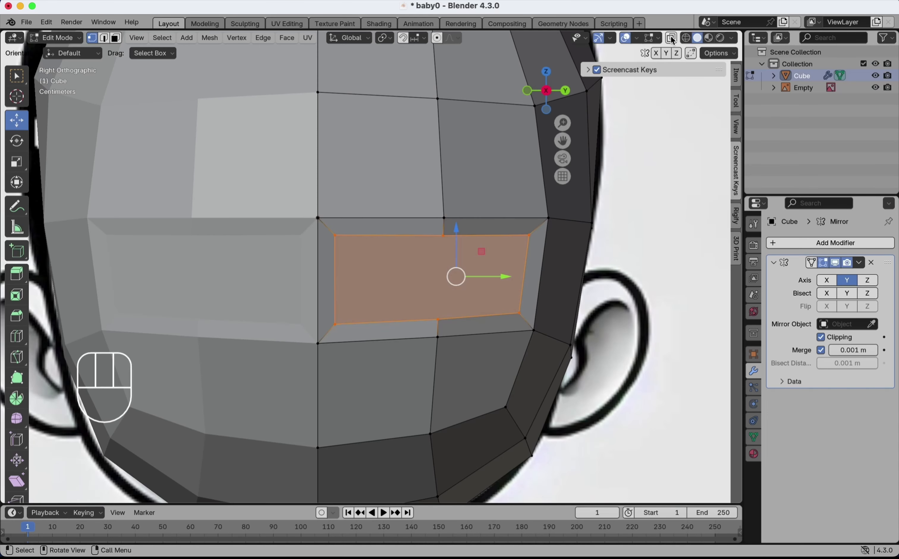
Turn on X-ray and move the two inner corner vertices of the inset eye face outward to the drawn eye's inner edge
click(672, 38)
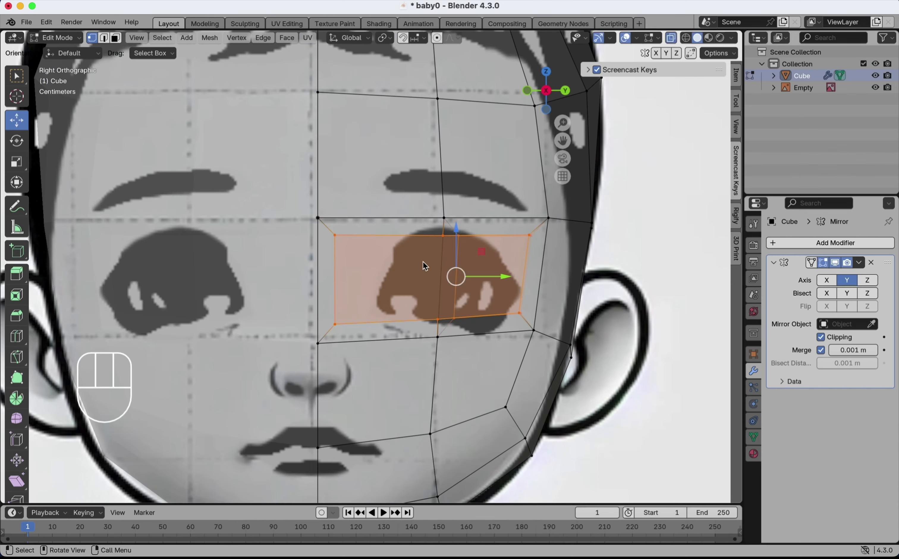
click(339, 237)
key(g)
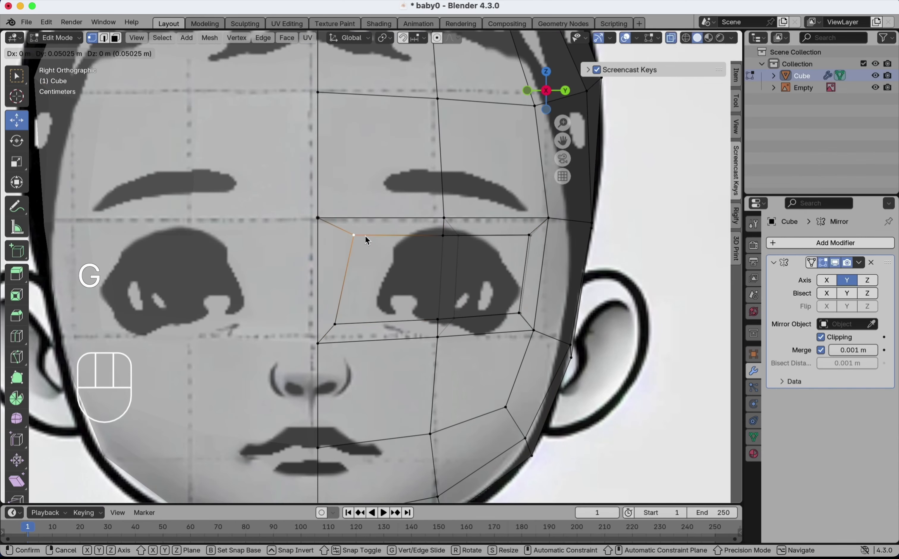
click(400, 254)
click(340, 330)
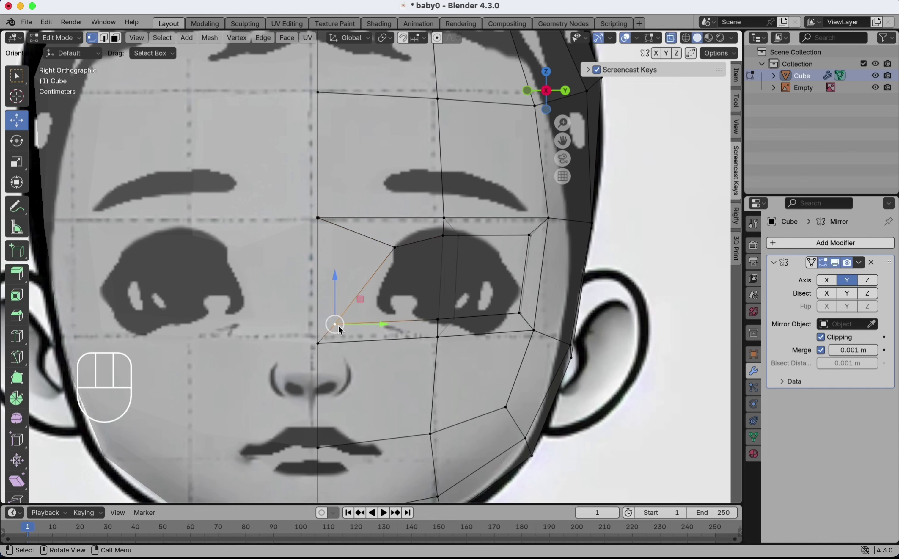
key(g)
click(376, 315)
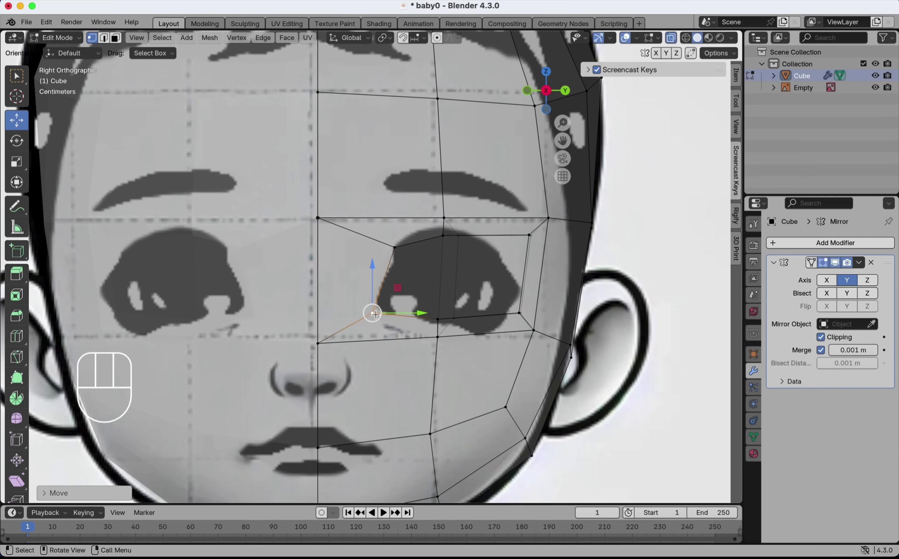
key(g)
click(365, 328)
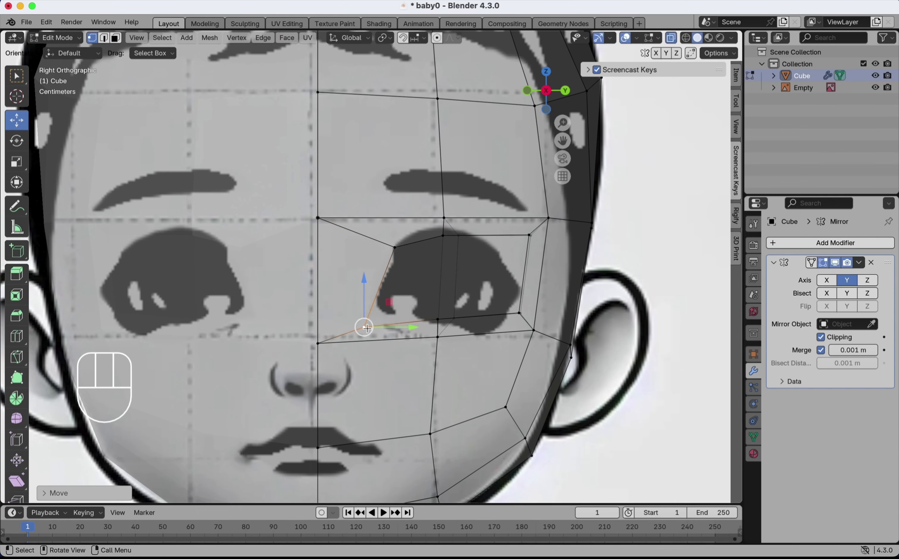
Move the upper and lower outer corner vertices of the inset eye face onto the drawn eye's outer edge
click(529, 237)
key(g)
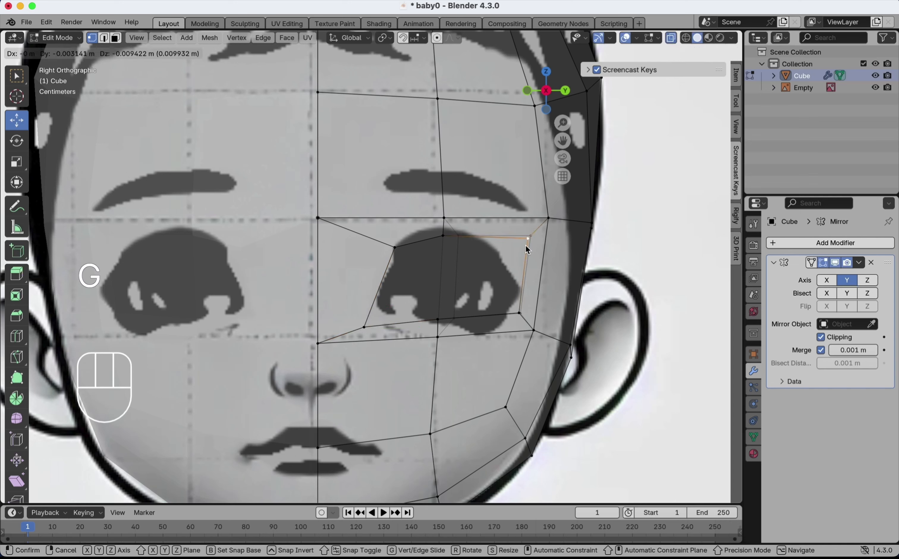
click(513, 261)
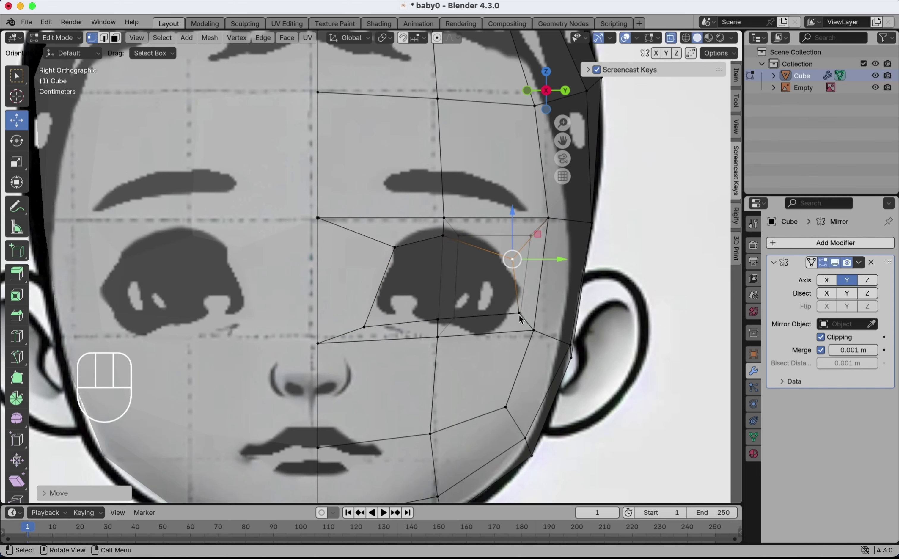
click(520, 315)
key(g)
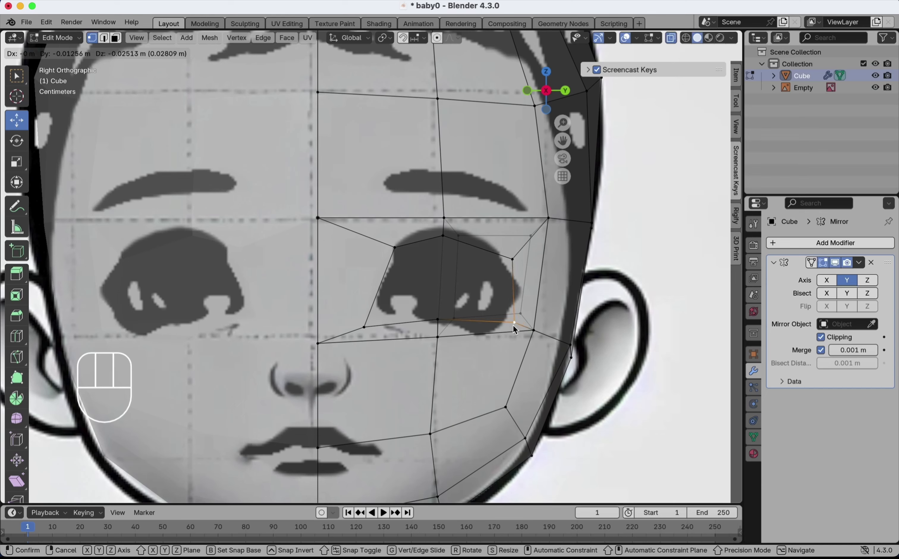
click(513, 322)
Turn off X-ray and shift the eye loop's upper inner corner vertex slightly back along the X axis
click(671, 38)
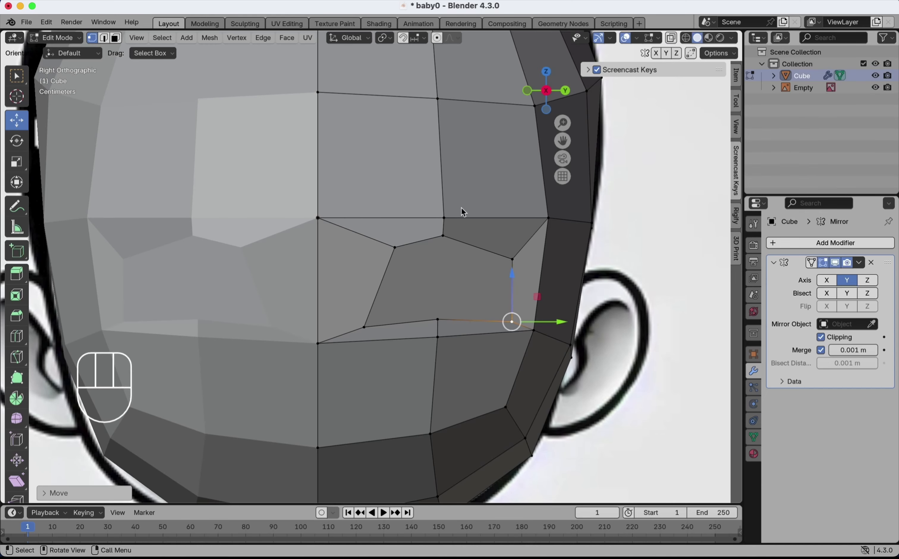
middle_drag(462, 210, 451, 234)
scroll(451, 234, up, 2)
scroll(451, 231, up, 10)
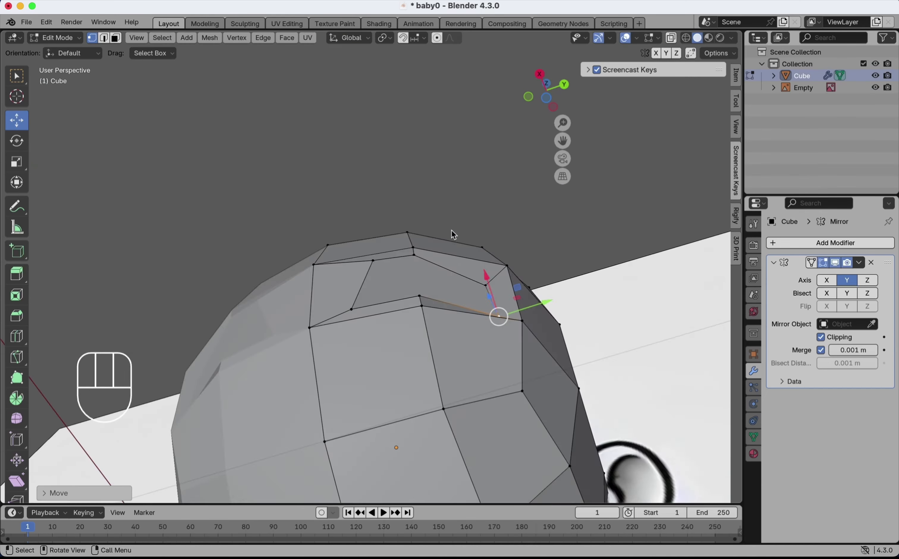
scroll(454, 235, down, 10)
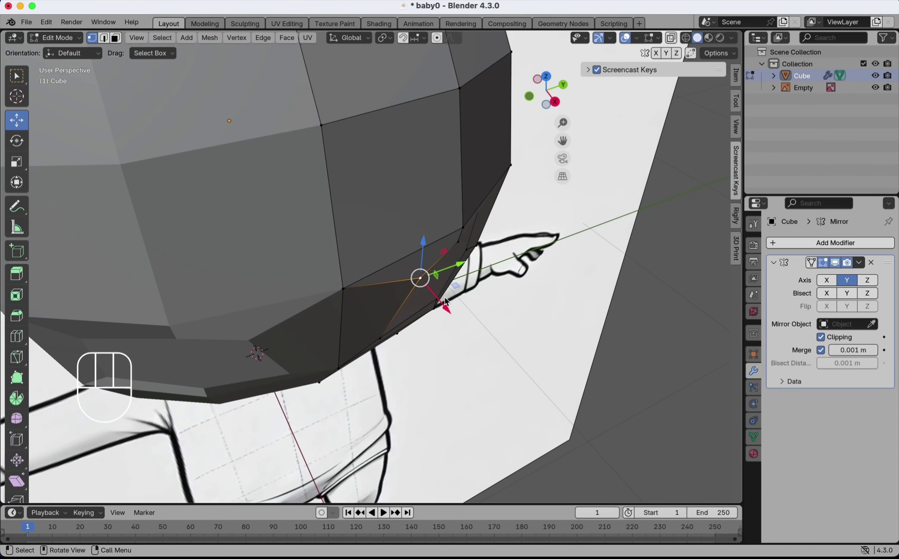
drag(446, 302, 436, 292)
scroll(436, 293, up, 8)
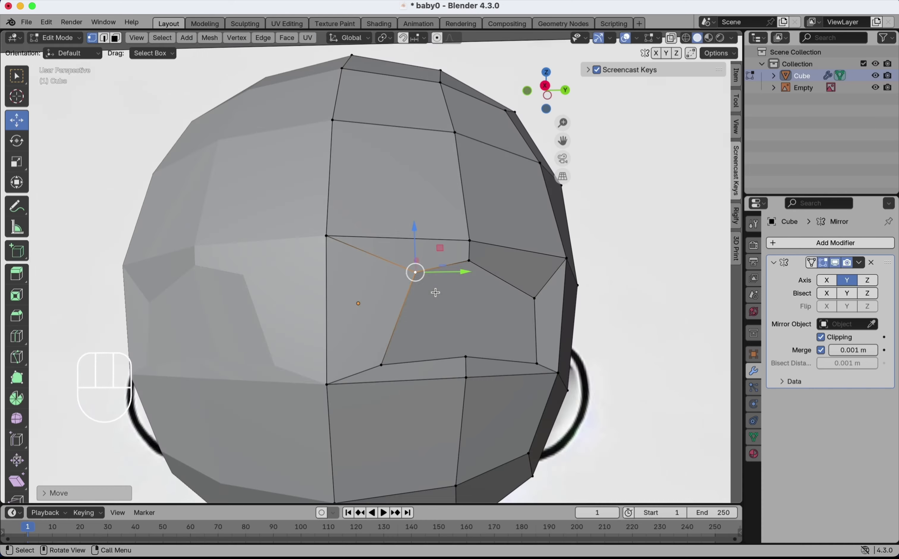
Adjust the depth of the eye loop's lower and upper outer corner vertices along the X axis
click(537, 363)
scroll(537, 363, down, 5)
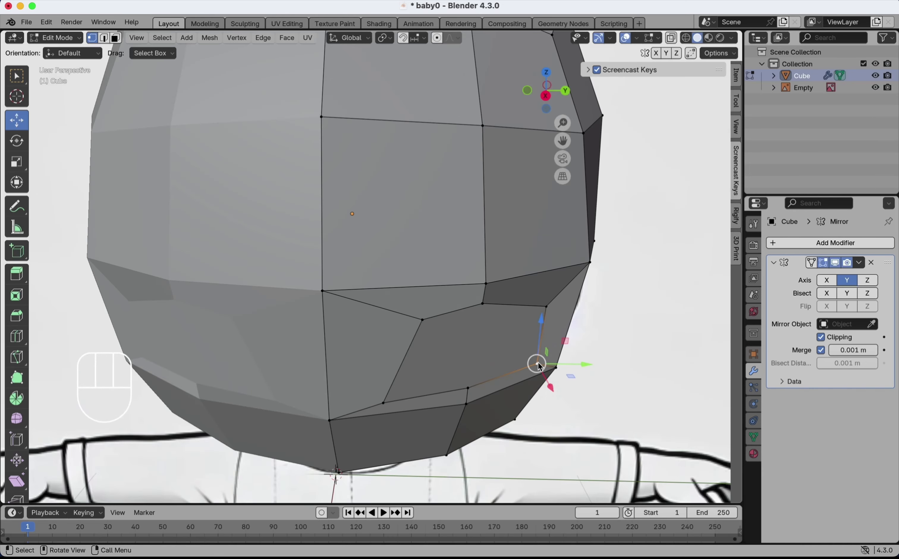
drag(551, 386, 553, 384)
click(547, 307)
drag(560, 323, 565, 321)
scroll(508, 293, up, 5)
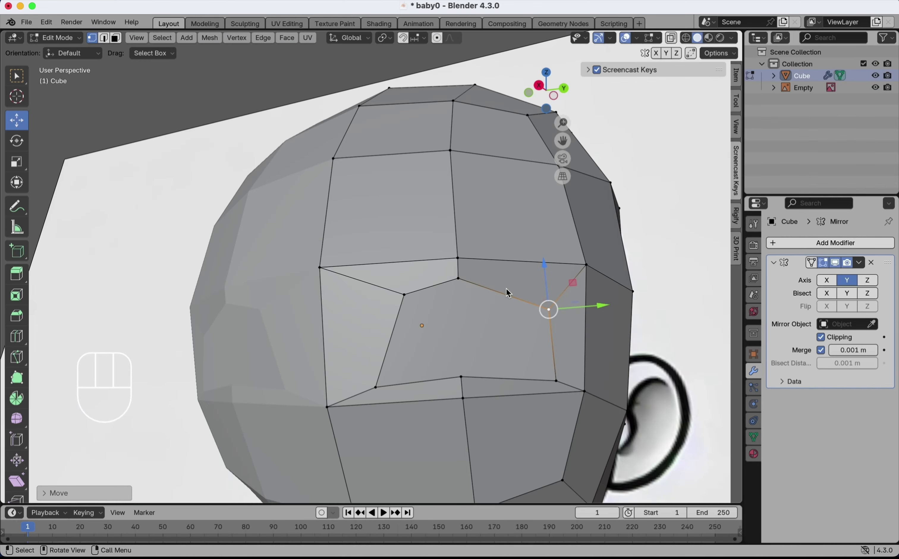
scroll(509, 293, up, 10)
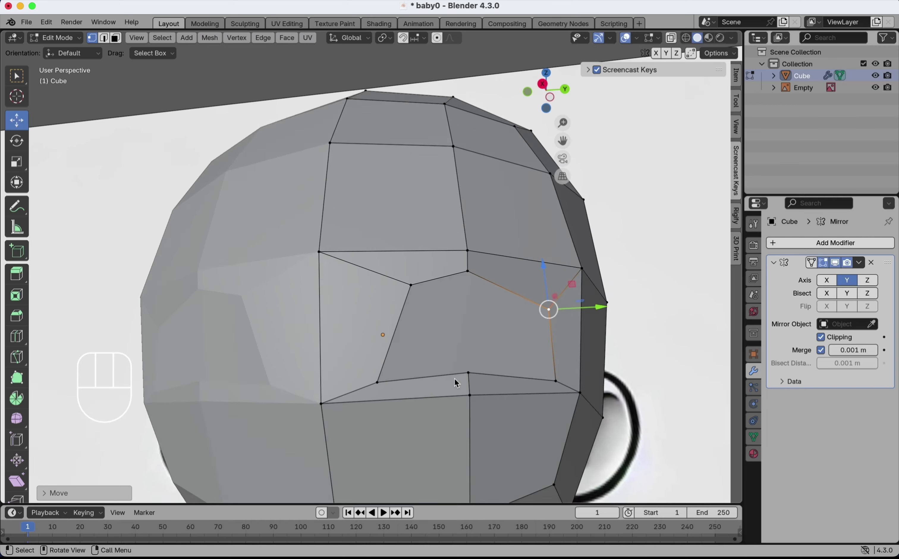
Try to lower the two vertices at the middle of the lower eyelid together in the X-ray front view
click(470, 395)
shift+click(469, 372)
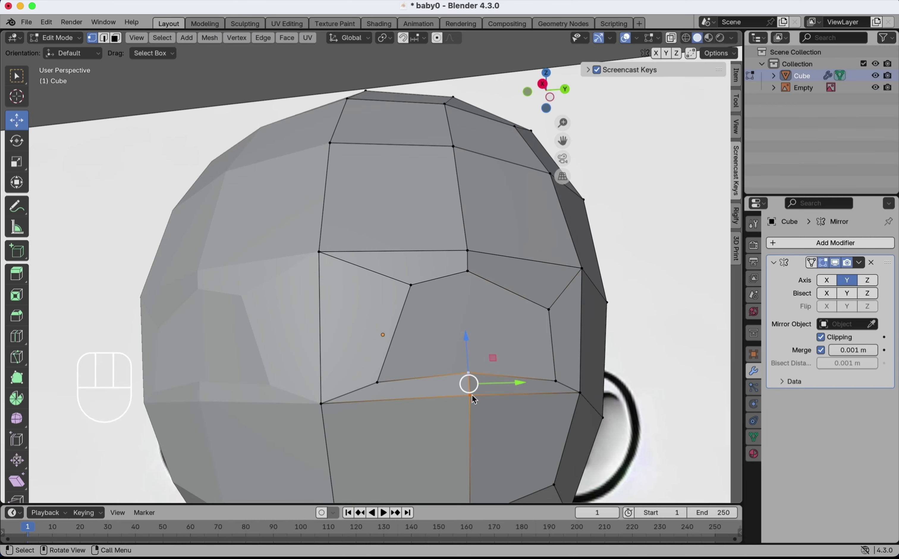
key(alt+z)
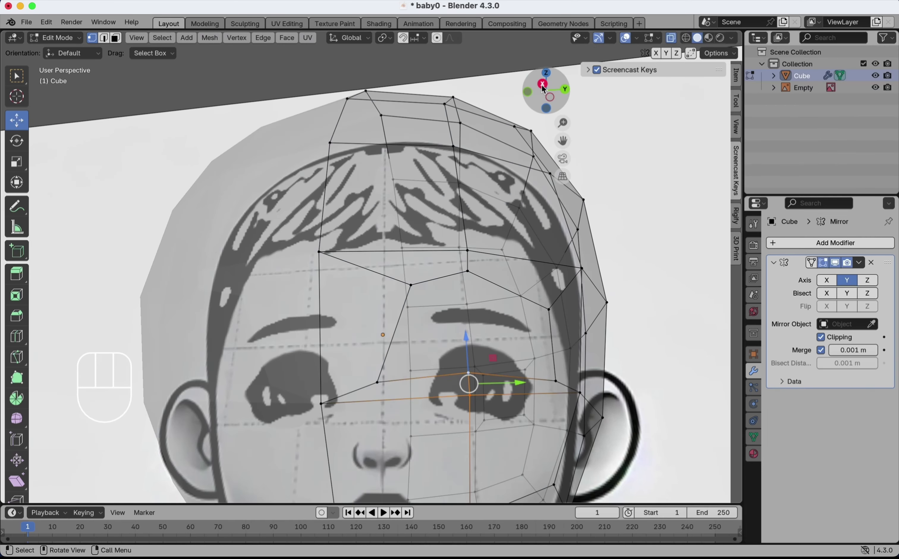
click(543, 85)
drag(455, 370, 454, 389)
Raise the middle vertex above the eye and refit the eye loop's two outer corner vertices to the drawn eye
click(473, 279)
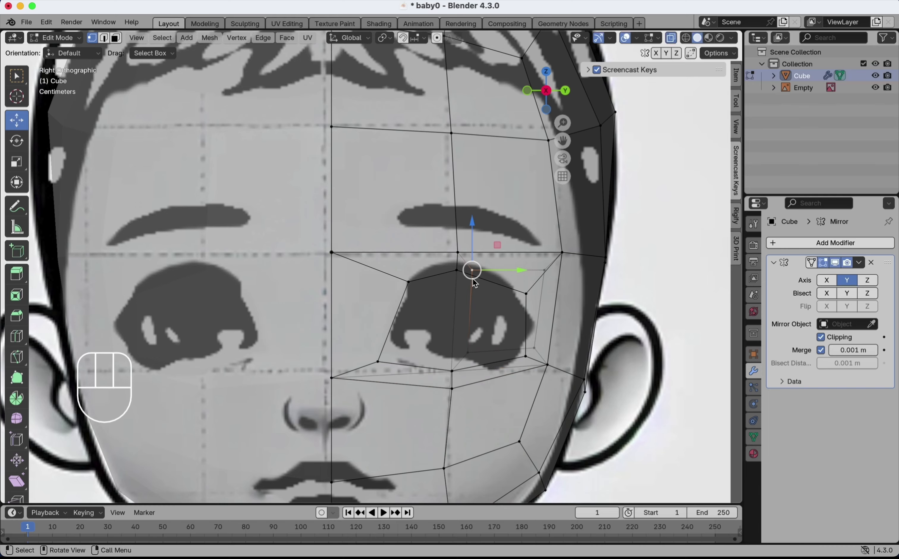
scroll(473, 279, down, 2)
key(g)
click(458, 272)
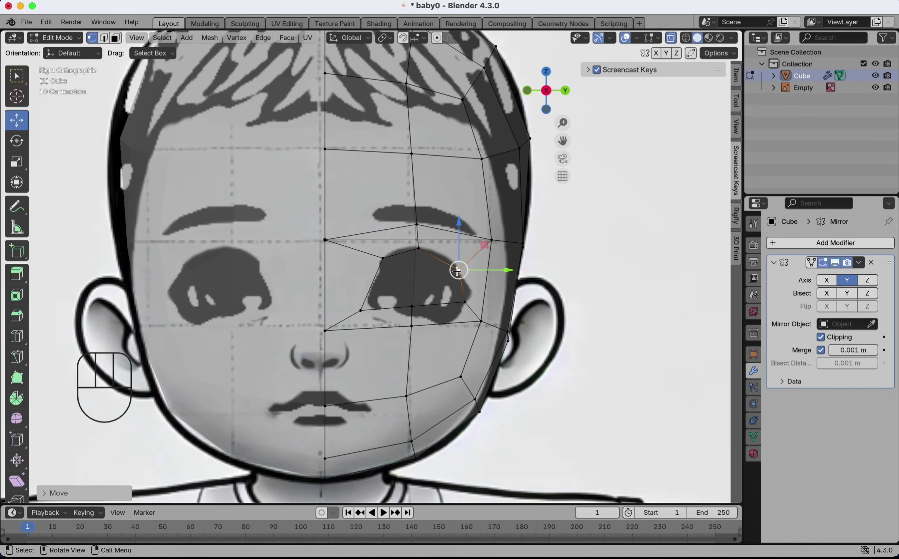
click(466, 304)
key(g)
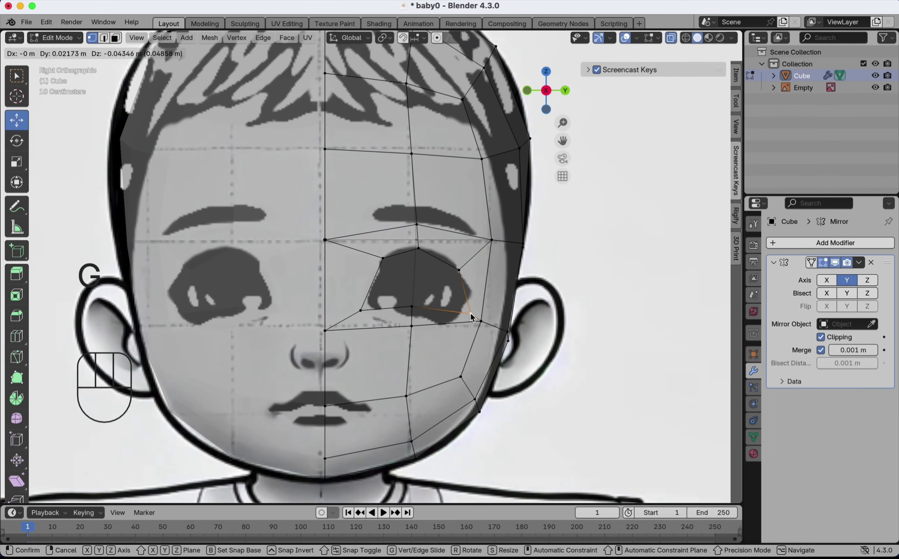
click(470, 315)
Lower the middle face vertex just below the eye loop to make room under the drawn eye
click(412, 328)
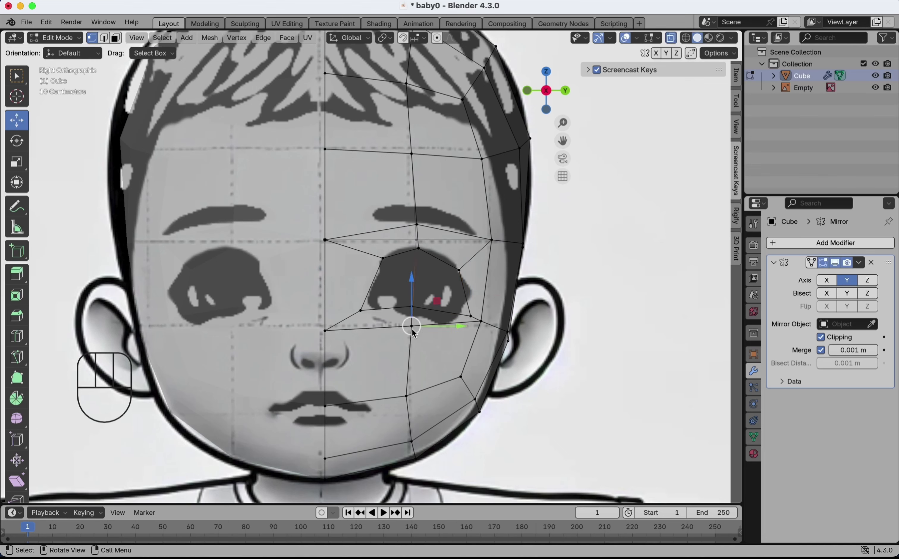
click(412, 326)
key(g)
click(410, 339)
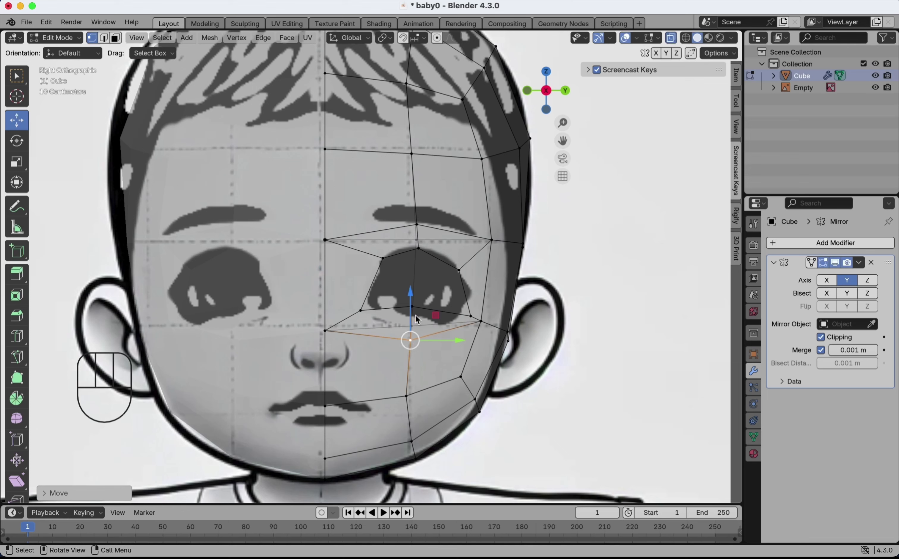
Lower the eye loop's bottom middle vertex about 0.08 m to the lower edge of the drawn eye
click(671, 38)
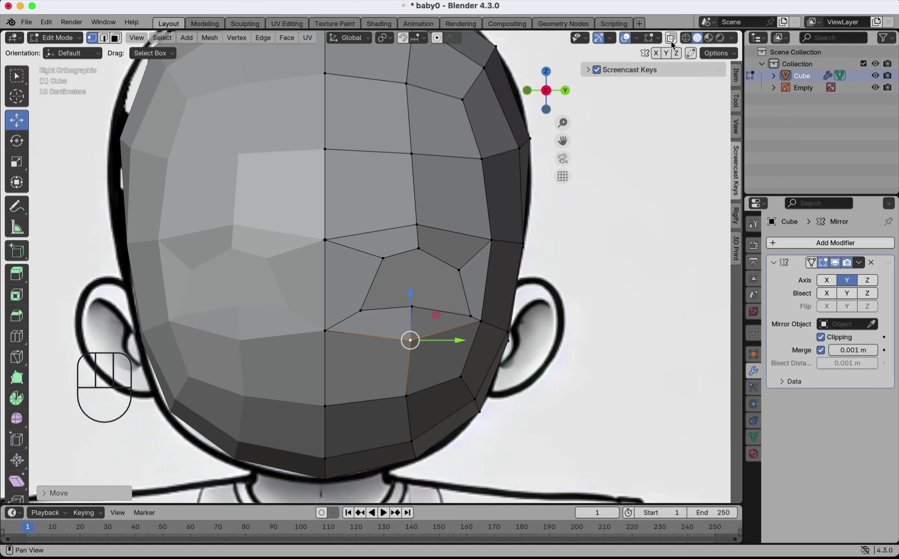
click(417, 311)
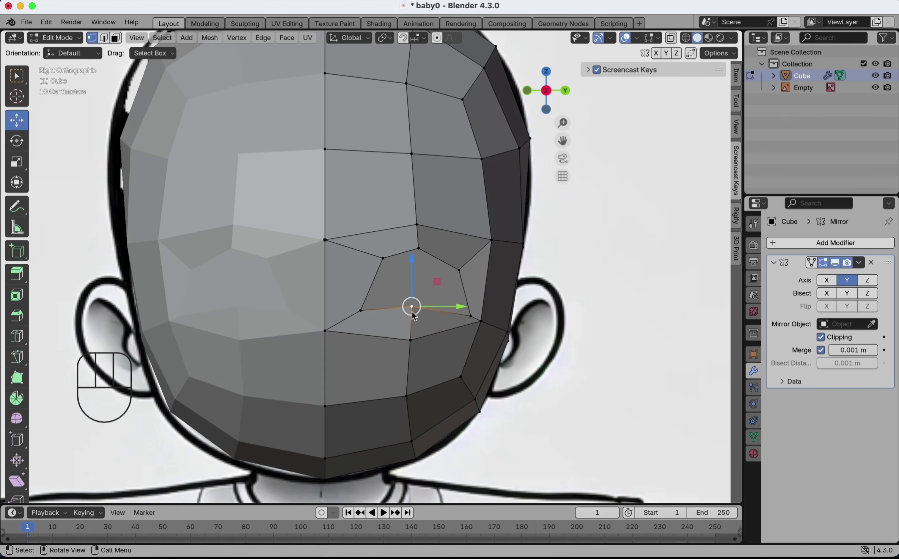
click(670, 38)
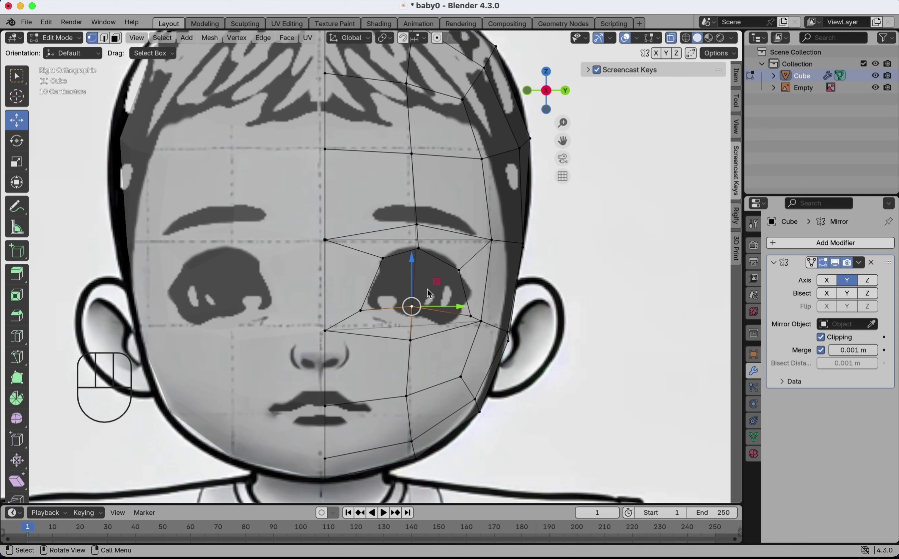
key(g)
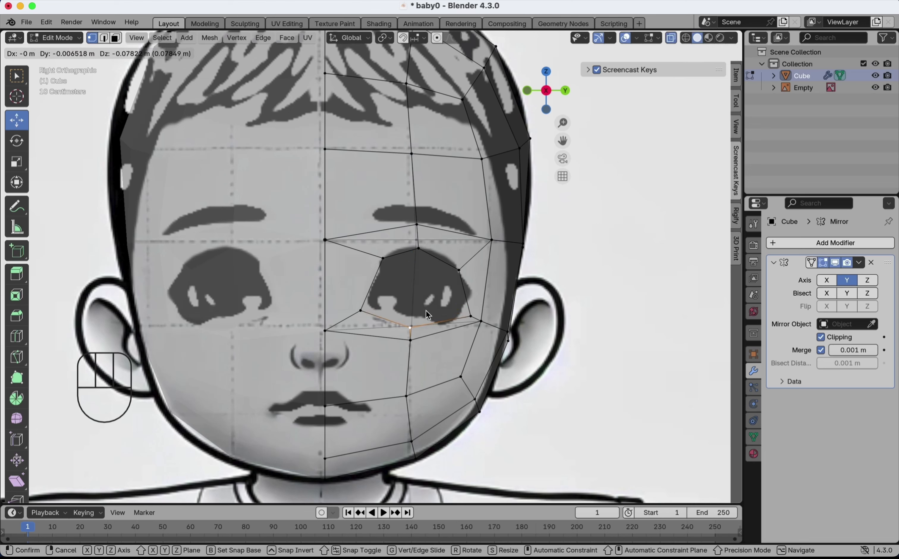
click(426, 310)
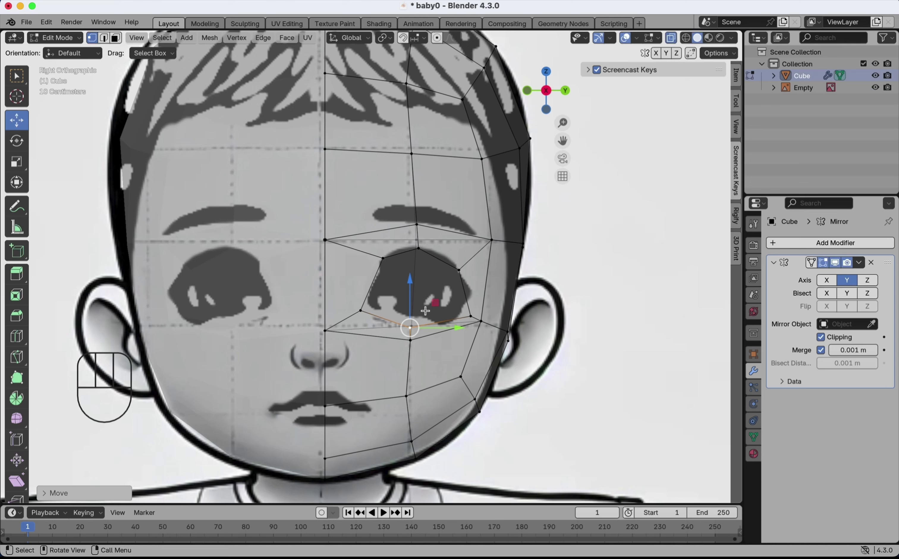
Turn off X-ray and delete the face inside the eye loop to open the eye socket
click(671, 38)
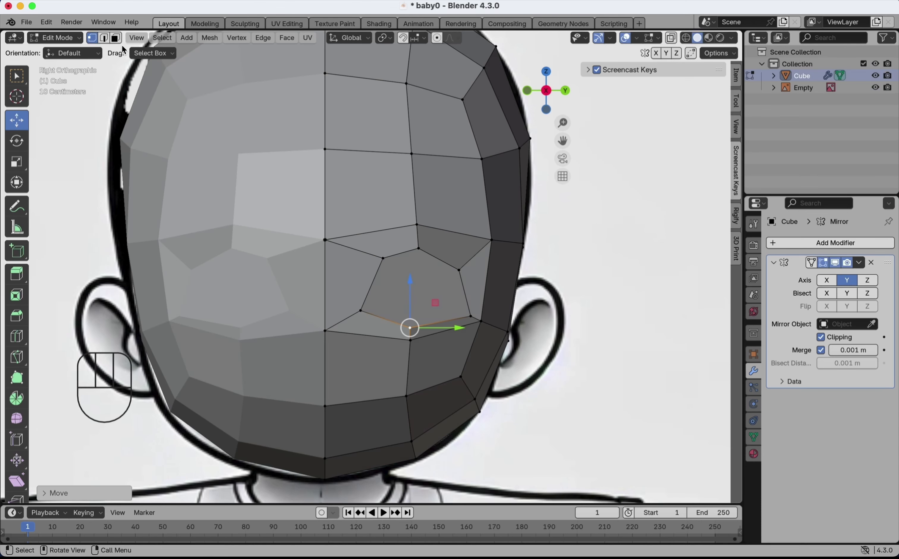
click(115, 38)
click(402, 278)
key(x)
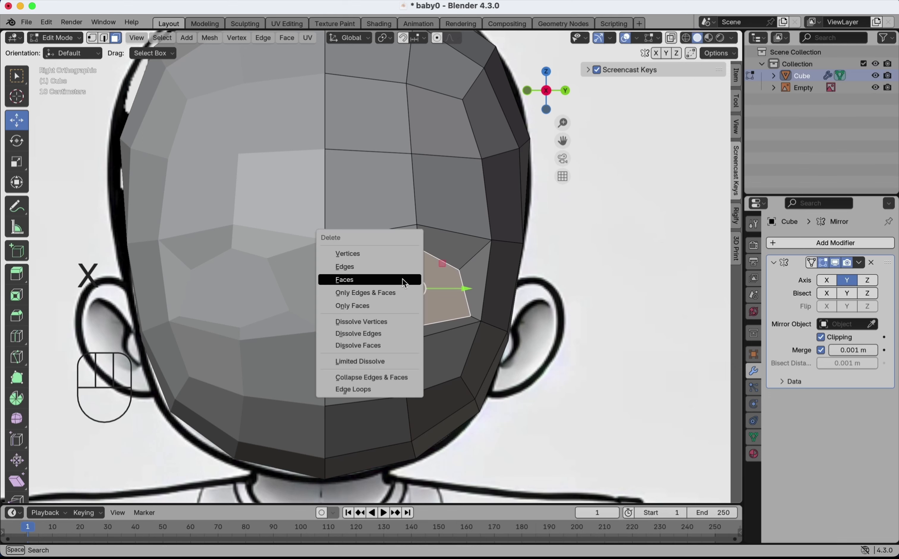
click(402, 279)
scroll(401, 278, down, 1)
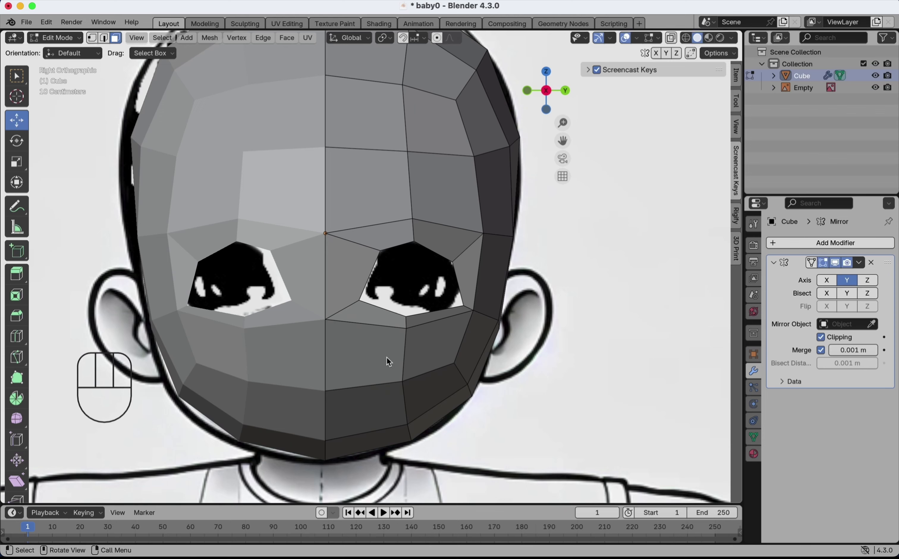
Select the two central faces covering the nose and mouth and delete them
scroll(387, 358, up, 1)
click(671, 38)
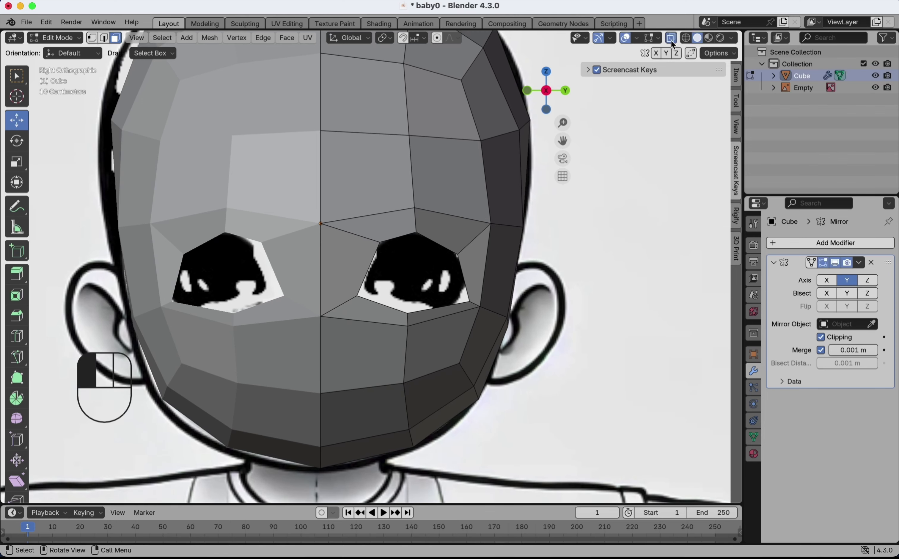
mouse_move(360, 408)
mouse_down()
mouse_move(348, 388)
mouse_move(325, 381)
mouse_move(312, 349)
mouse_move(380, 357)
mouse_move(377, 403)
mouse_move(518, 147)
mouse_up()
click(671, 39)
drag(376, 411, 361, 350)
key(x)
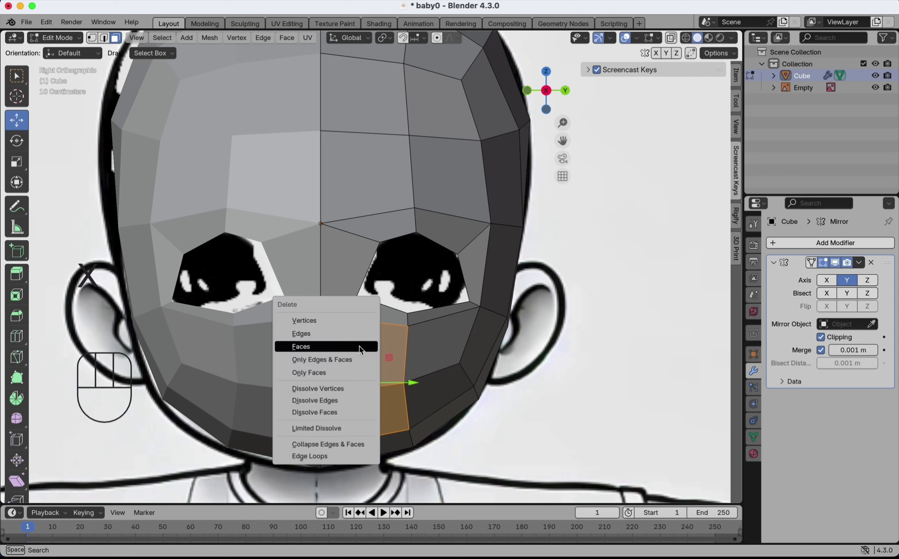
click(358, 345)
In X-ray vertex mode, widen the mouth opening's side vertex outward and pull its lower corner vertex inward and up
click(669, 38)
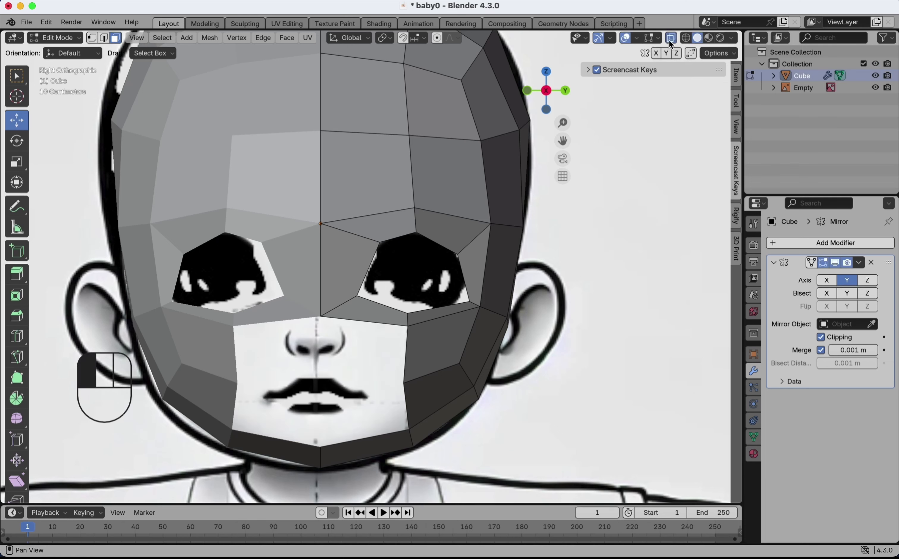
click(92, 38)
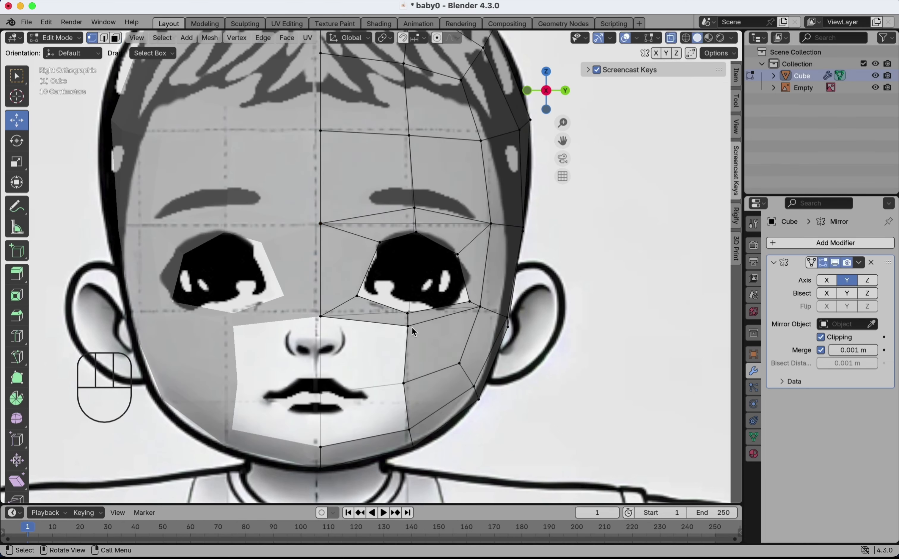
click(404, 383)
drag(450, 383, 473, 383)
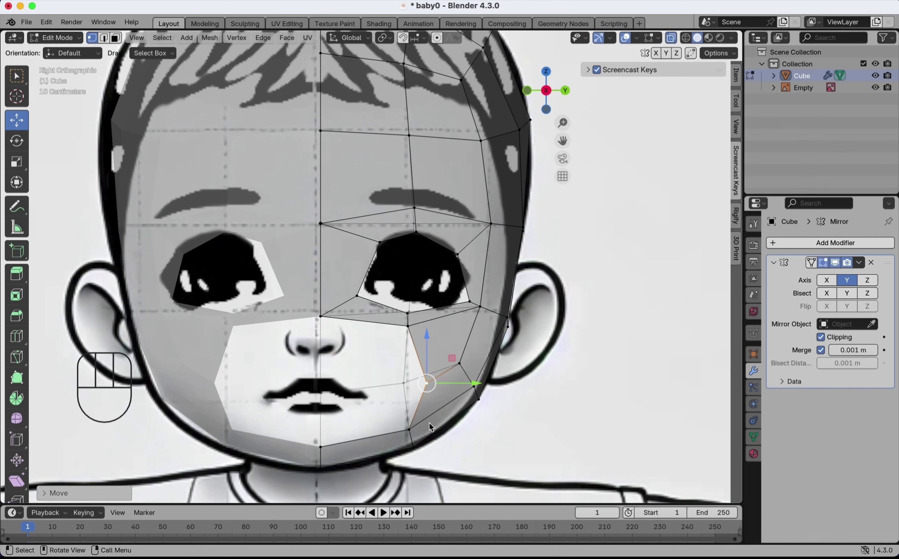
click(412, 432)
drag(442, 431, 393, 419)
Raise the opening's bottom centre vertex toward the drawn lower lip and move the side vertex back inward
click(320, 446)
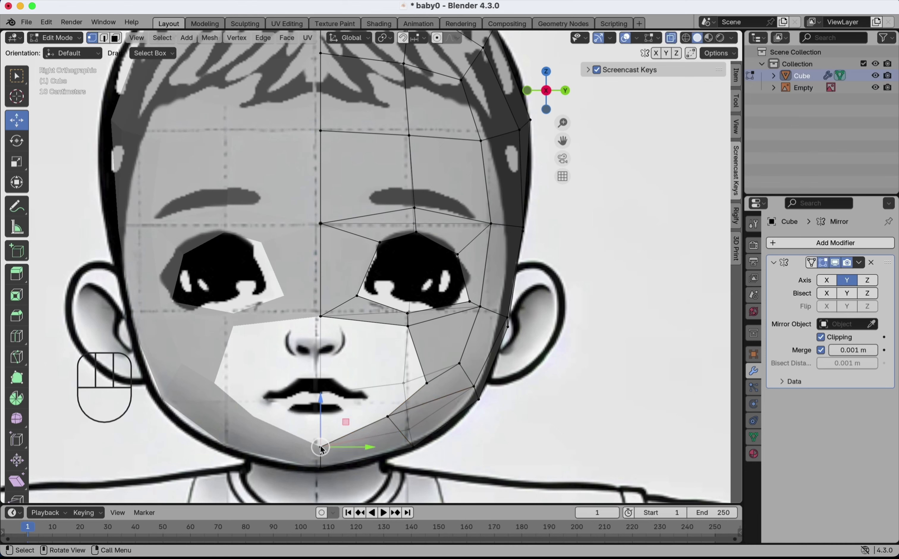
click(320, 450)
drag(321, 451, 321, 438)
click(428, 384)
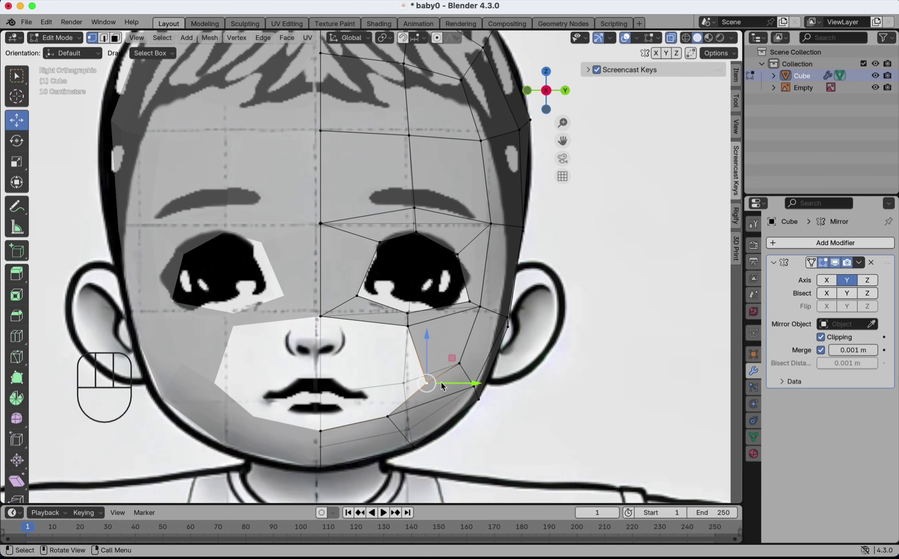
drag(451, 384, 429, 393)
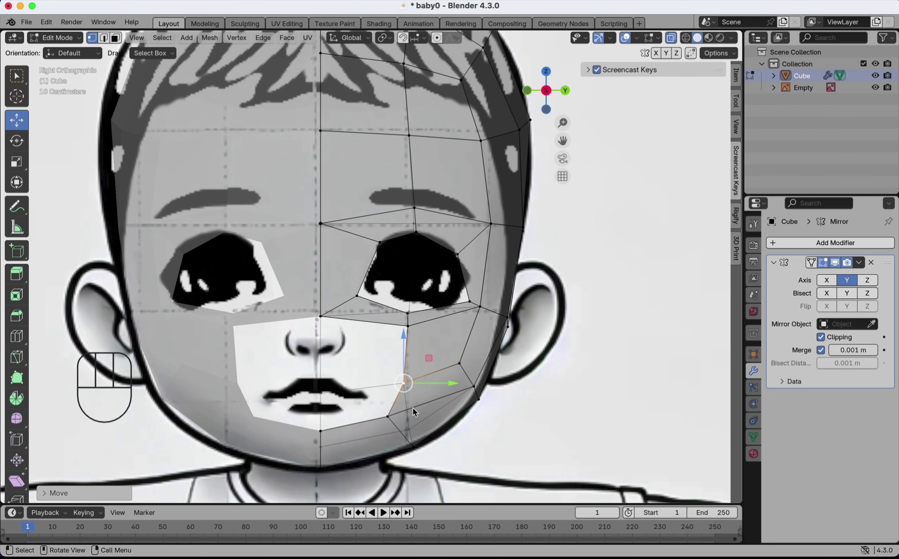
Bring the opening's lower corner vertex and side vertex closer around the drawn mouth
click(389, 415)
drag(396, 429, 388, 419)
click(405, 384)
drag(405, 384, 402, 381)
key(super+z)
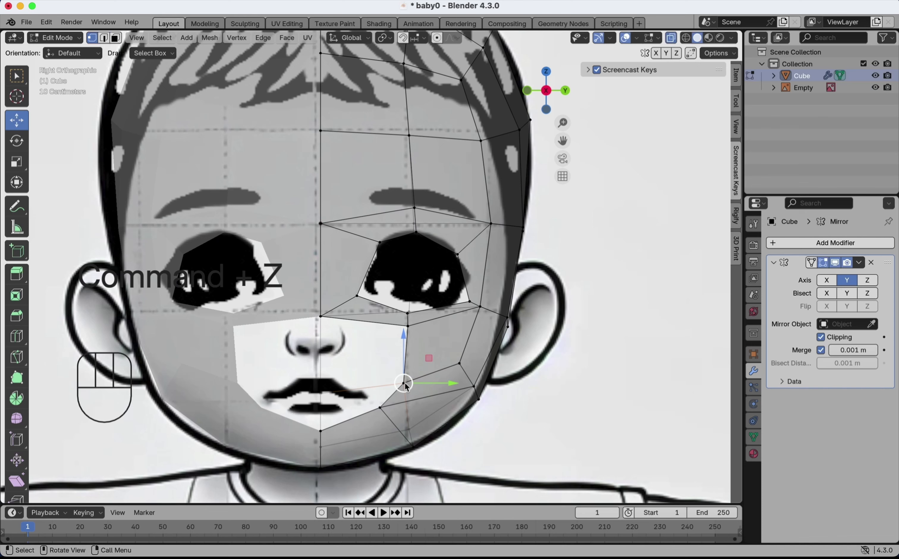
drag(414, 385, 406, 385)
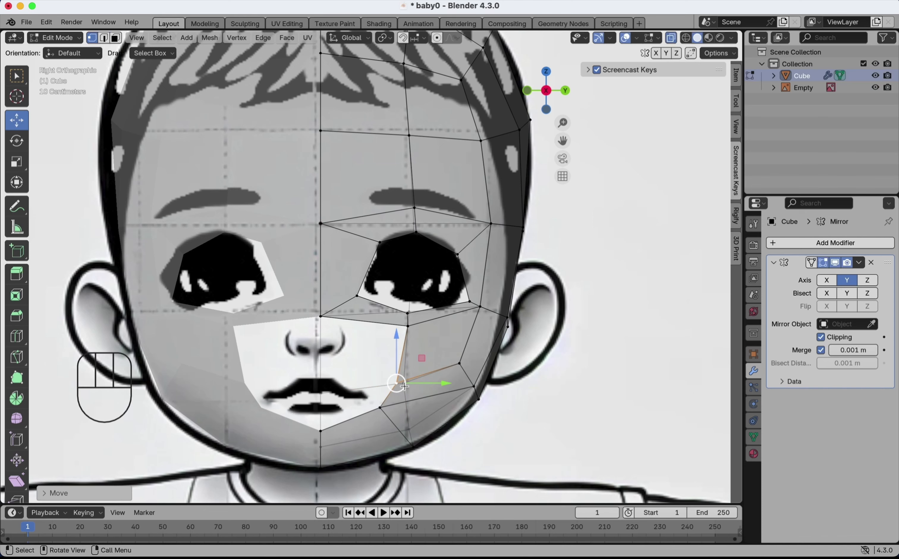
Move the opening's upper corner vertex inward beside the nose and raise its top centre vertex above the nose
click(411, 333)
drag(412, 329, 386, 339)
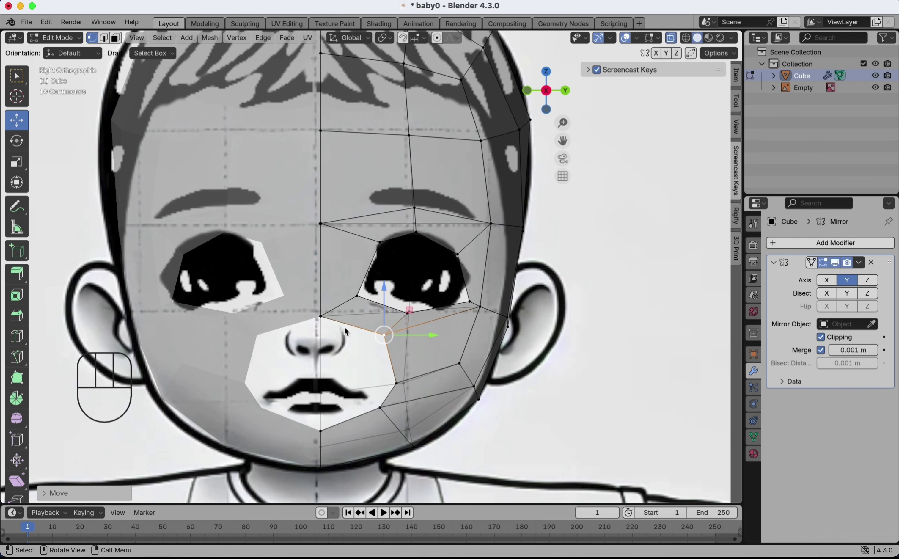
click(320, 317)
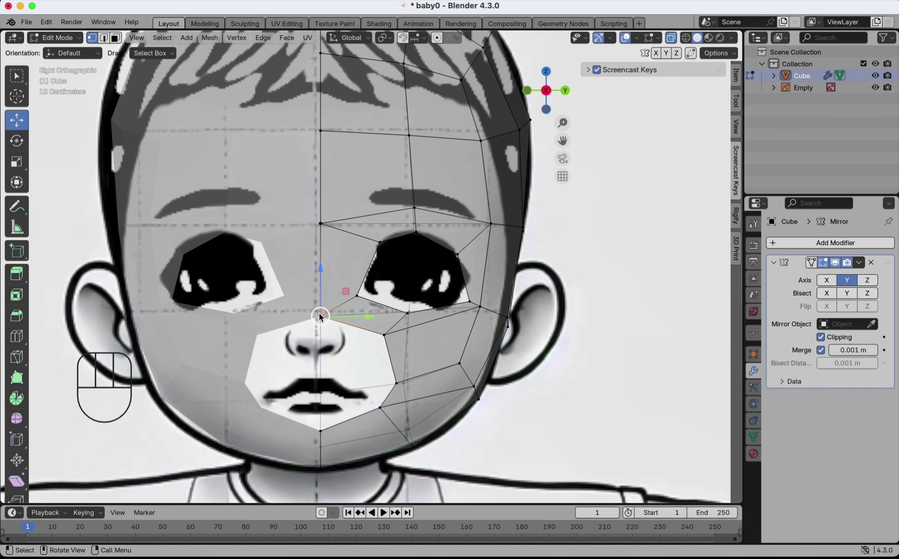
drag(322, 275, 320, 257)
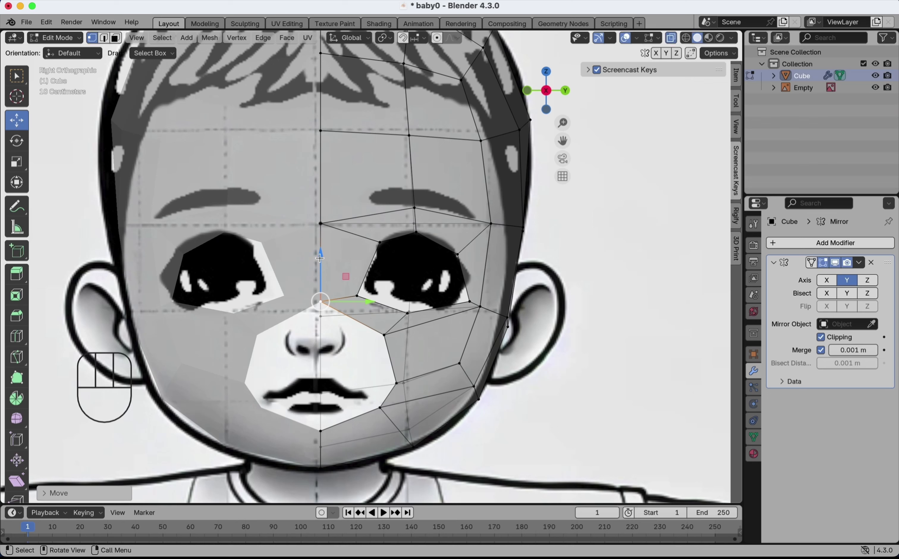
Add one horizontal loop cut across the cheek between nose and mouth, and set up edge selection with X-ray off
click(16, 335)
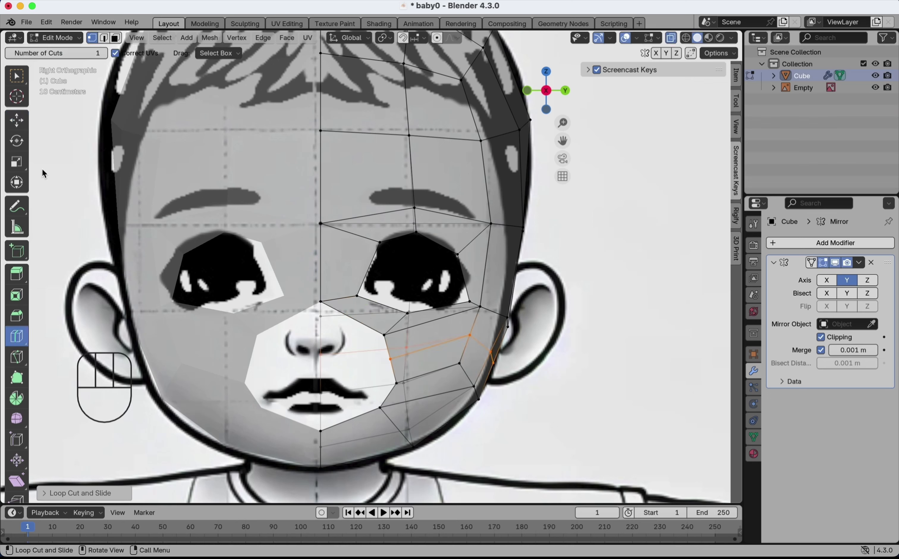
click(103, 38)
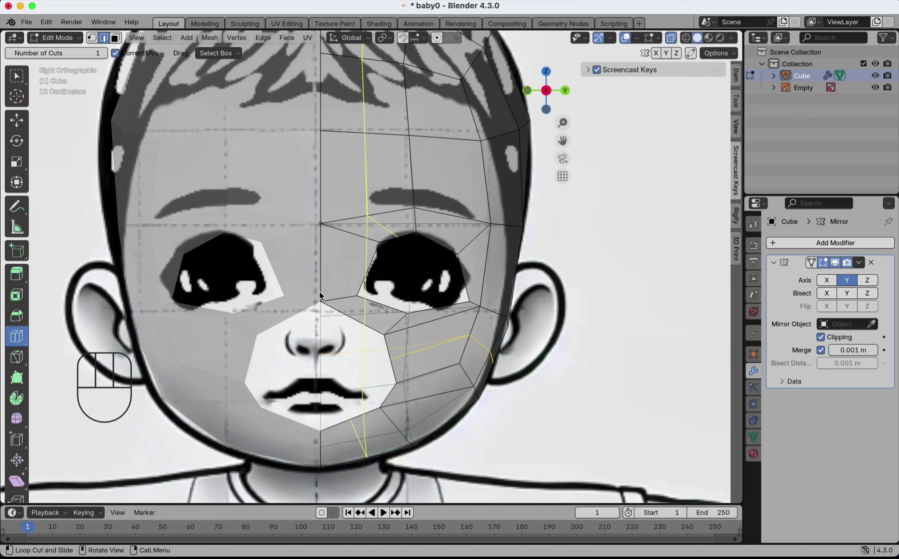
click(17, 120)
click(394, 349)
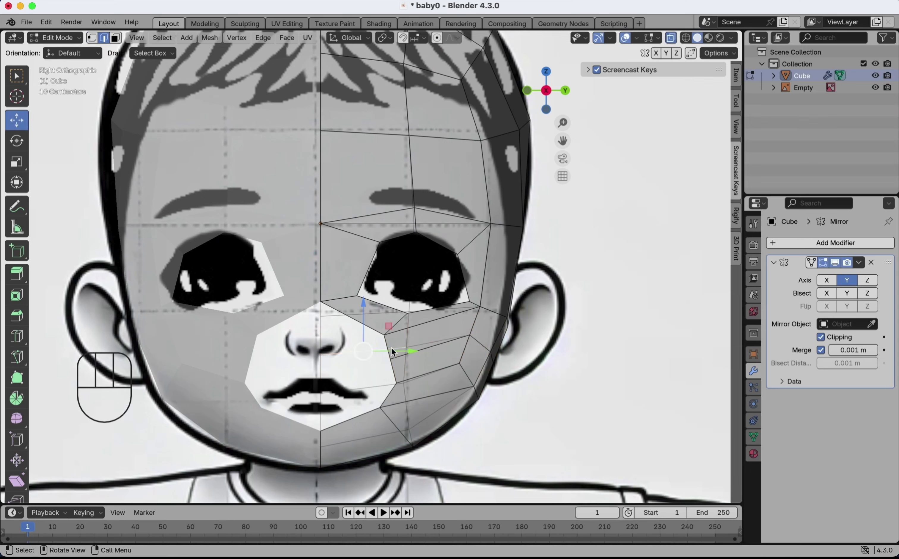
click(671, 37)
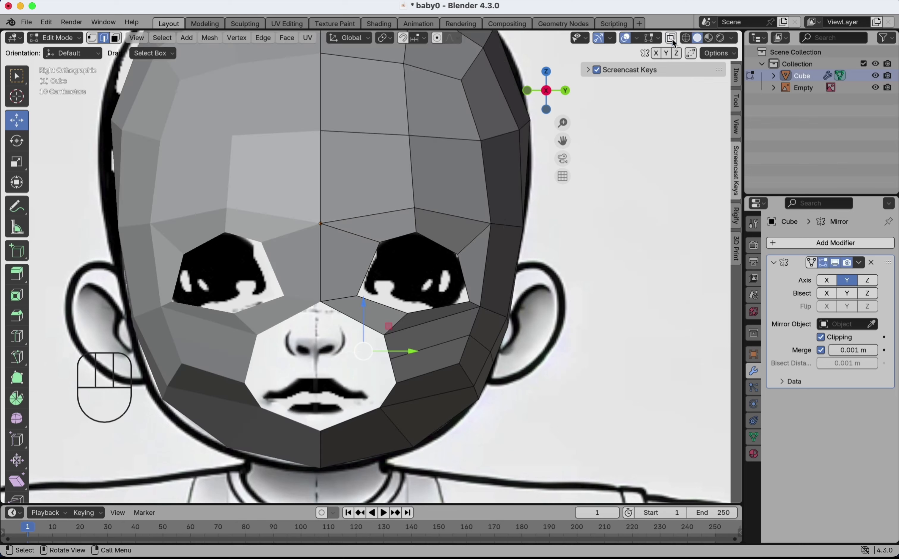
Extrude the short opening edge beside the nose across to the mirror centre line, forming a strip above the mouth
click(393, 353)
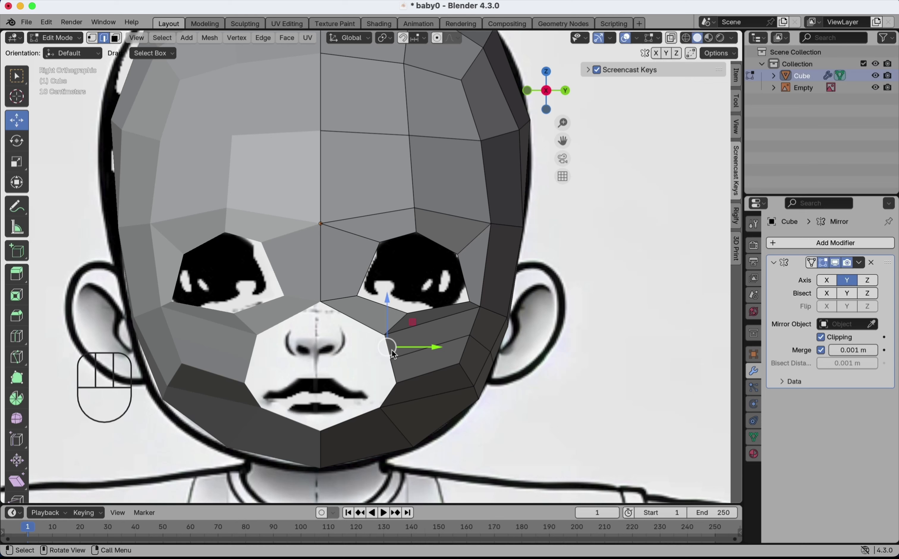
click(407, 343)
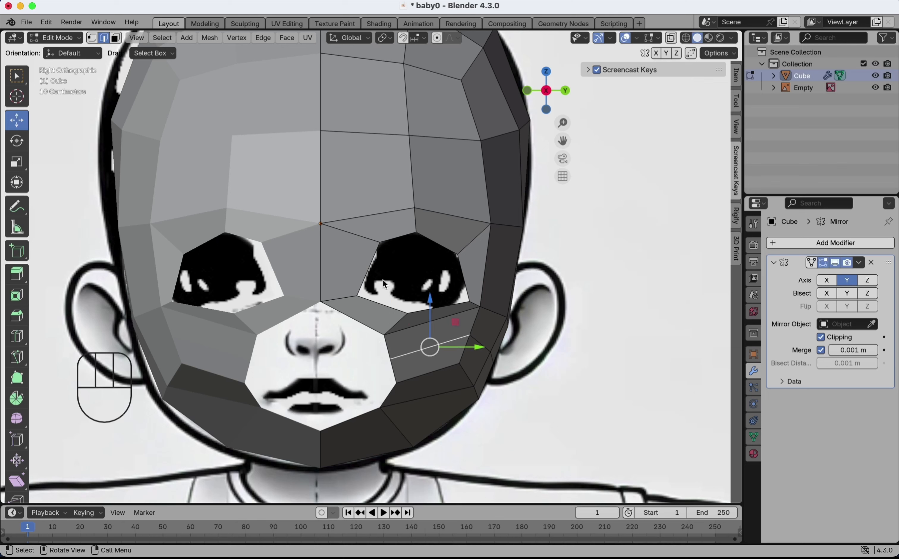
click(391, 353)
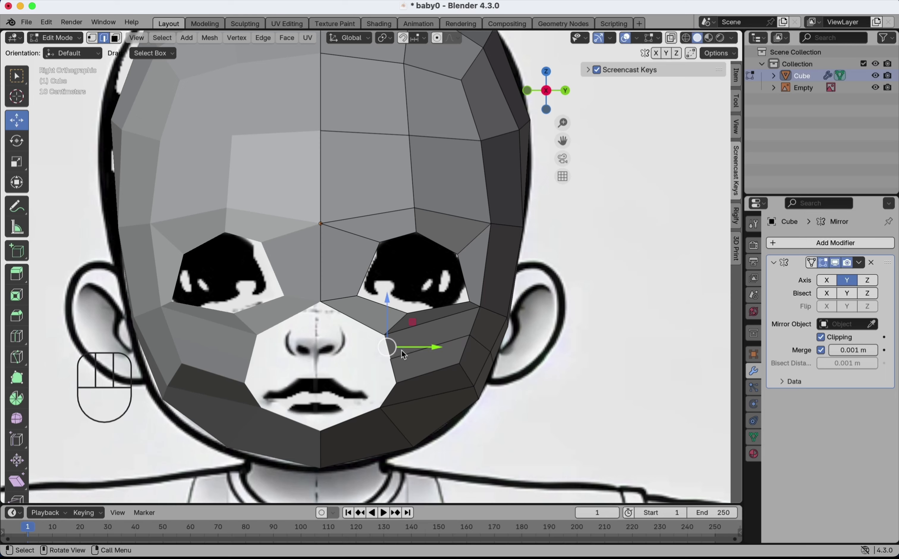
middle_drag(401, 349, 403, 354)
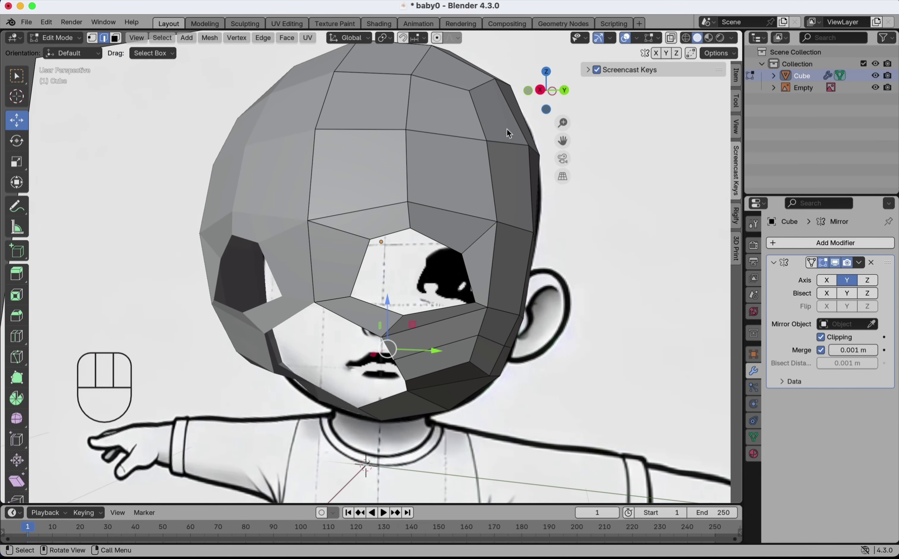
click(536, 90)
key(e)
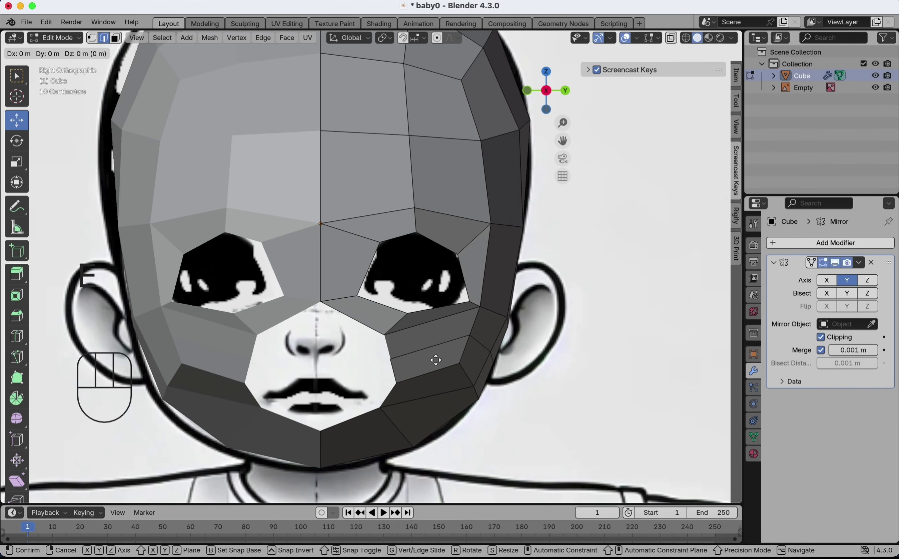
right_click(436, 361)
drag(434, 346, 347, 355)
Rotate the strip's centre edge slightly and adjust its depth along X under the nose
middle_drag(347, 356, 348, 355)
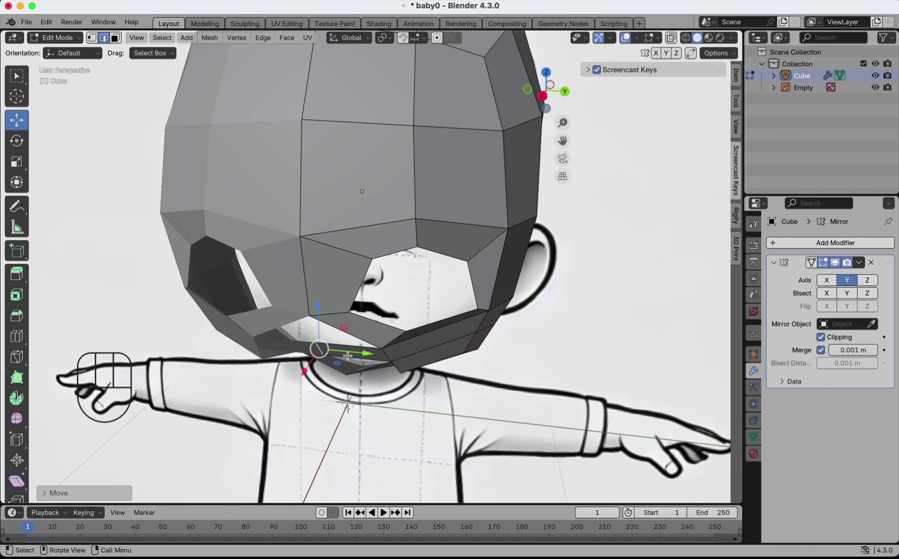
mouse_move(305, 372)
mouse_down()
mouse_move(299, 383)
mouse_move(307, 367)
mouse_up()
middle_drag(307, 367, 296, 389)
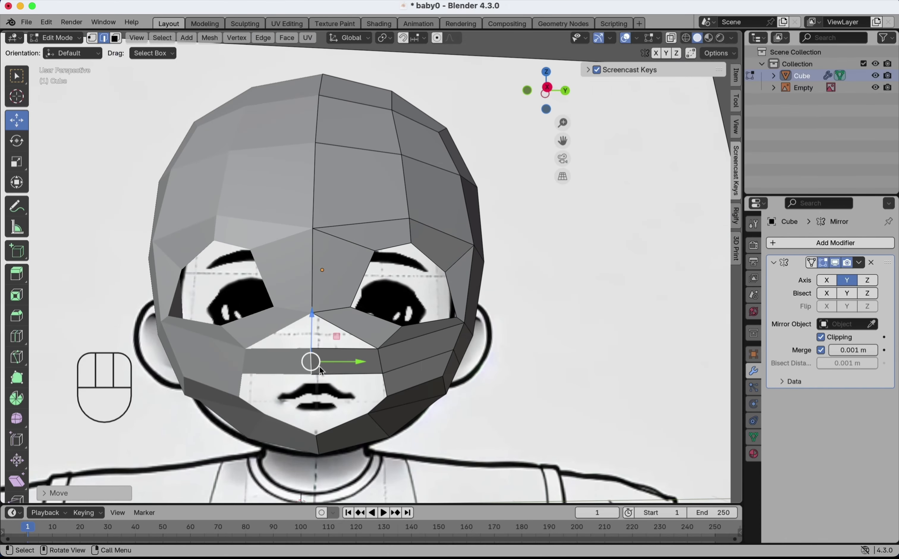
click(17, 140)
middle_drag(306, 271, 285, 302)
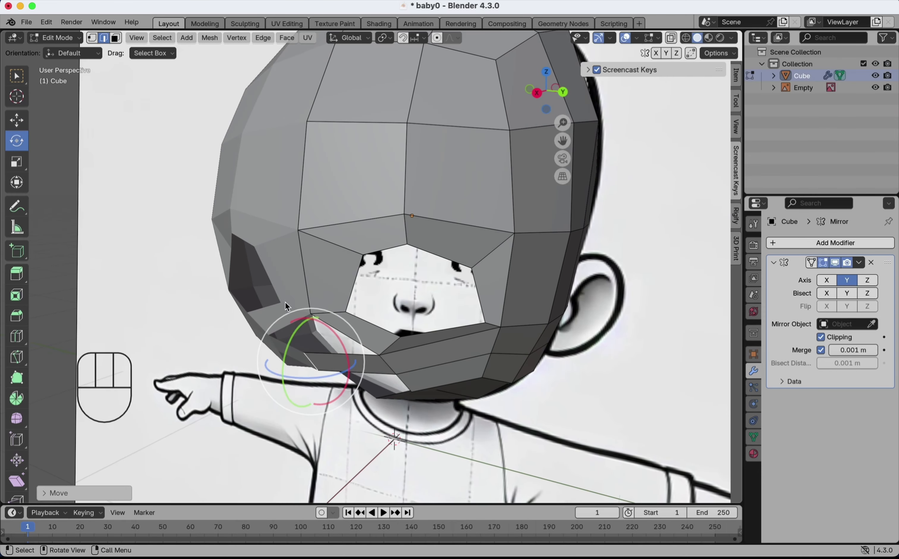
drag(293, 330, 289, 331)
click(17, 120)
drag(281, 378, 286, 377)
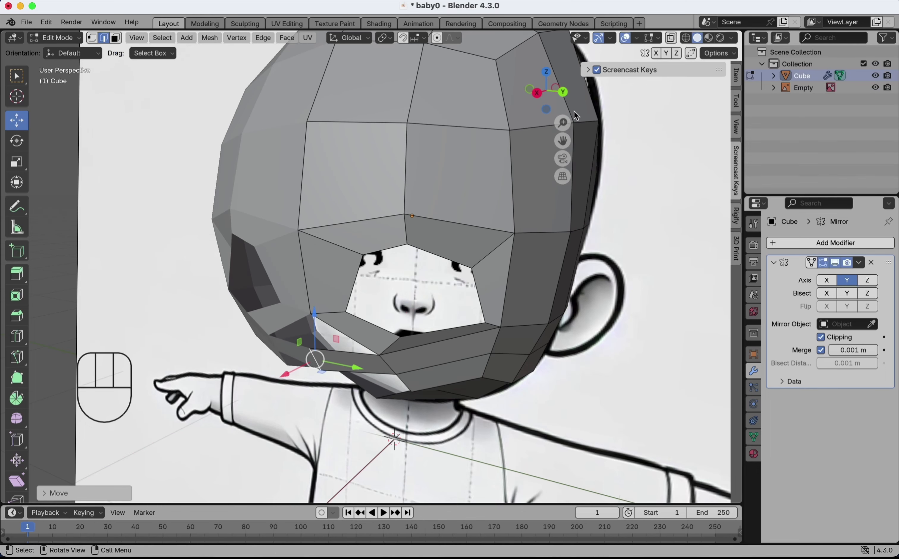
click(536, 93)
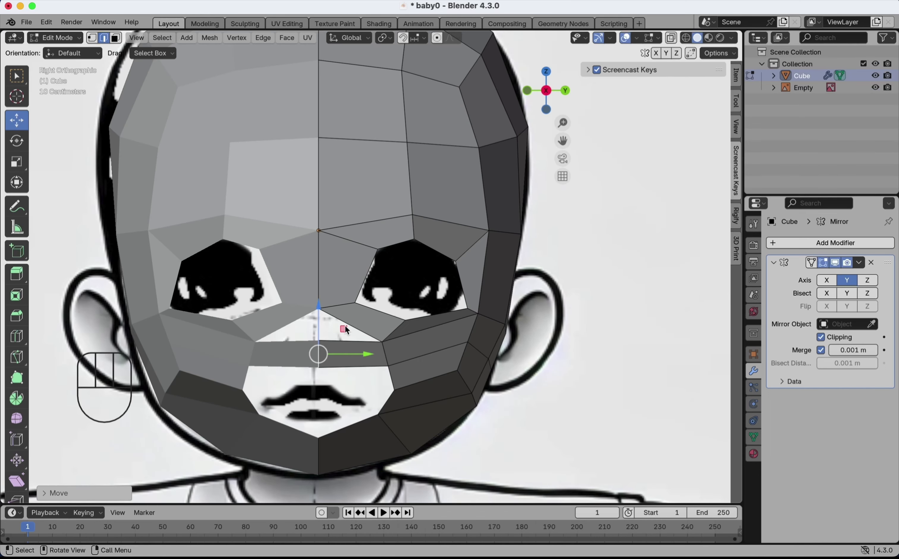
Extrude the triangular nose opening's edge loop, scale it inward, and move it forward along X
scroll(345, 325, down, 1)
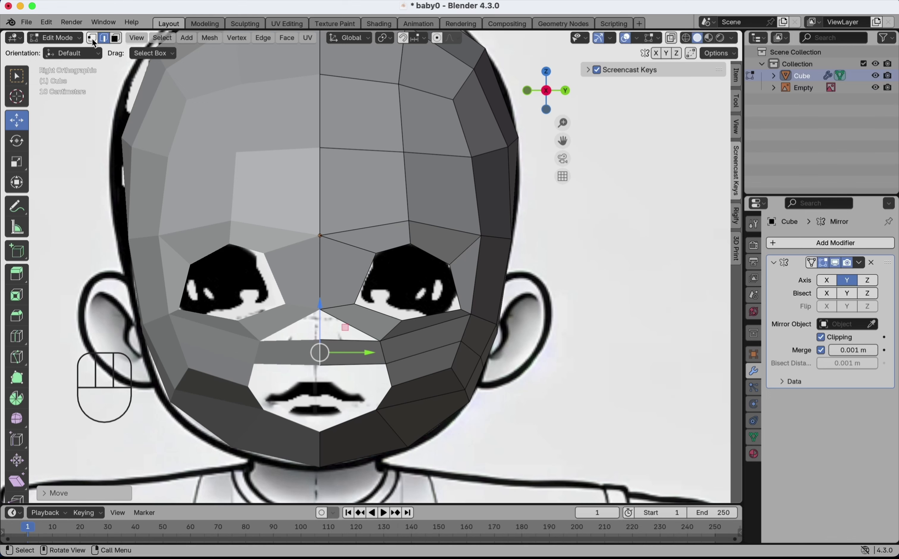
middle_drag(332, 259, 355, 255)
key(e)
key(s)
click(351, 326)
middle_drag(350, 326, 341, 323)
drag(275, 343, 265, 337)
Extrude the nose loop again, pull it forward along X, scale it to about 0.74, and fill the tip
key(e)
click(442, 286)
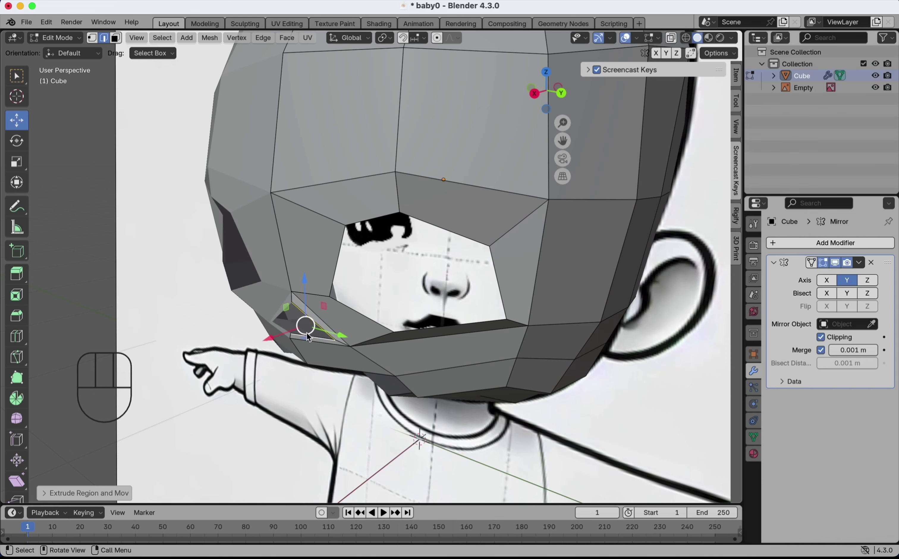
drag(264, 350, 249, 362)
middle_drag(249, 361, 442, 319)
key(s)
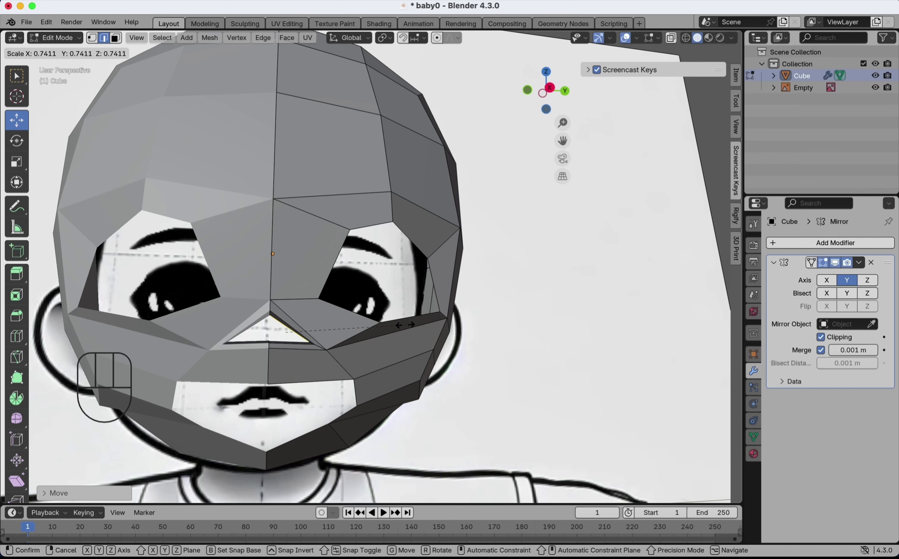
click(386, 331)
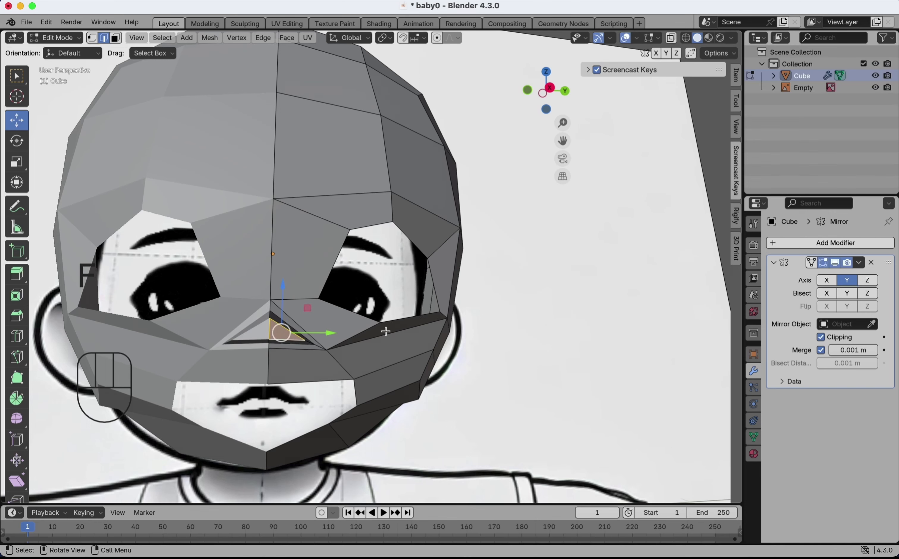
Move the centre-line vertices at the base of the nose slightly downward and adjust their position from the side
scroll(376, 359, up, 1)
click(397, 331)
scroll(398, 331, down, 2)
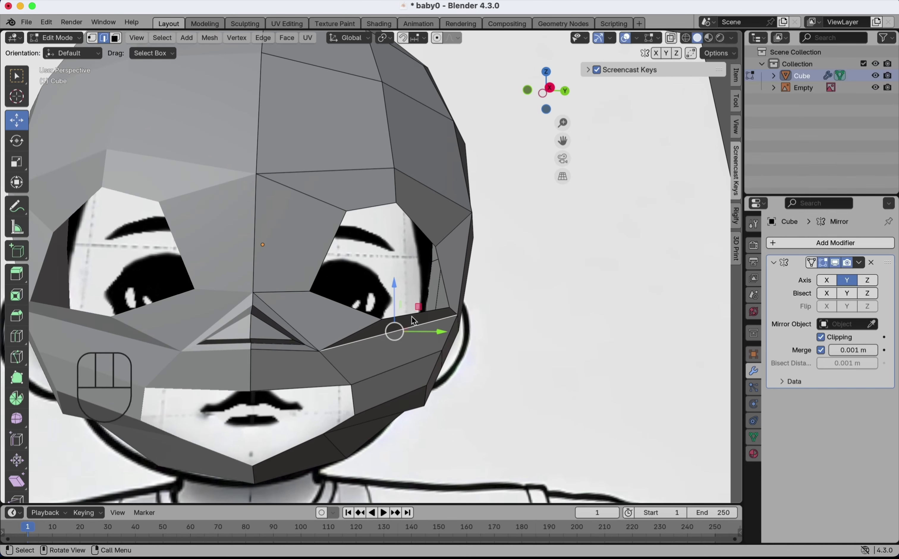
scroll(251, 316, right, 5)
scroll(252, 316, left, 5)
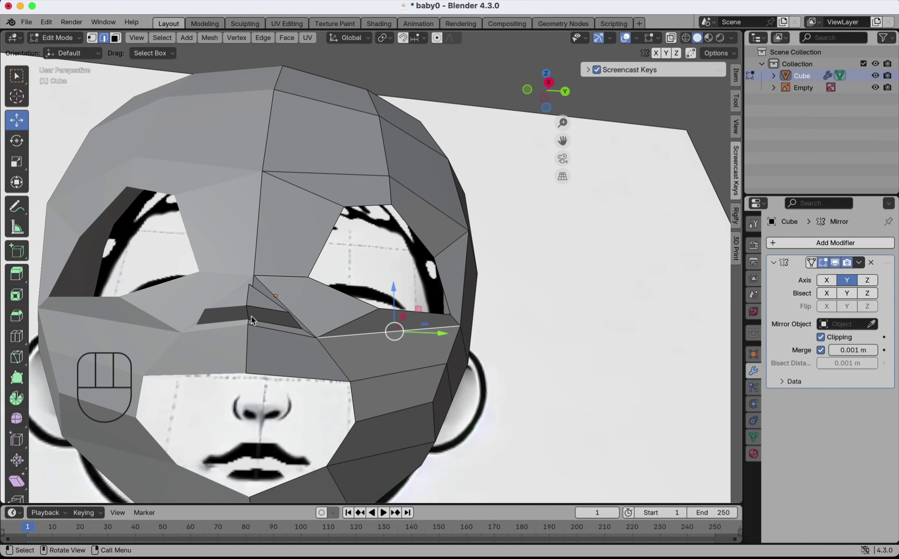
click(91, 37)
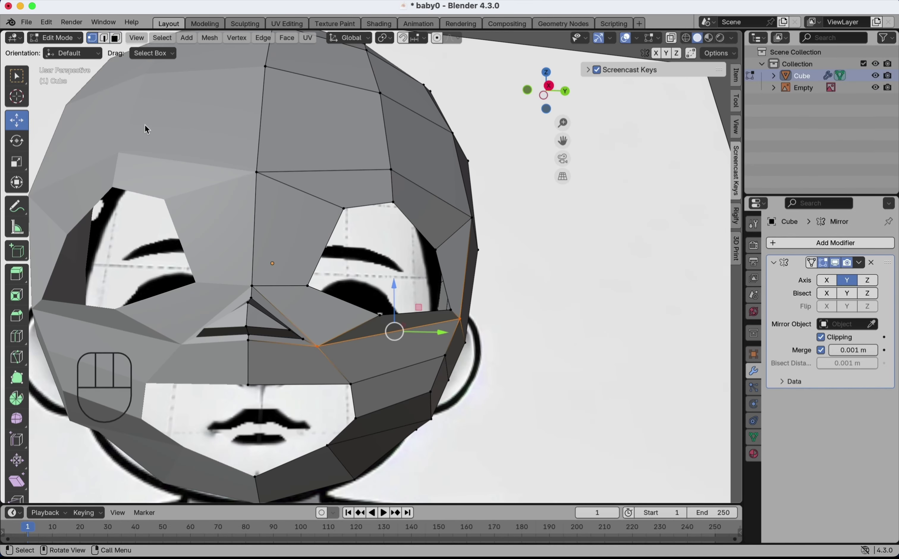
click(250, 335)
shift+click(252, 344)
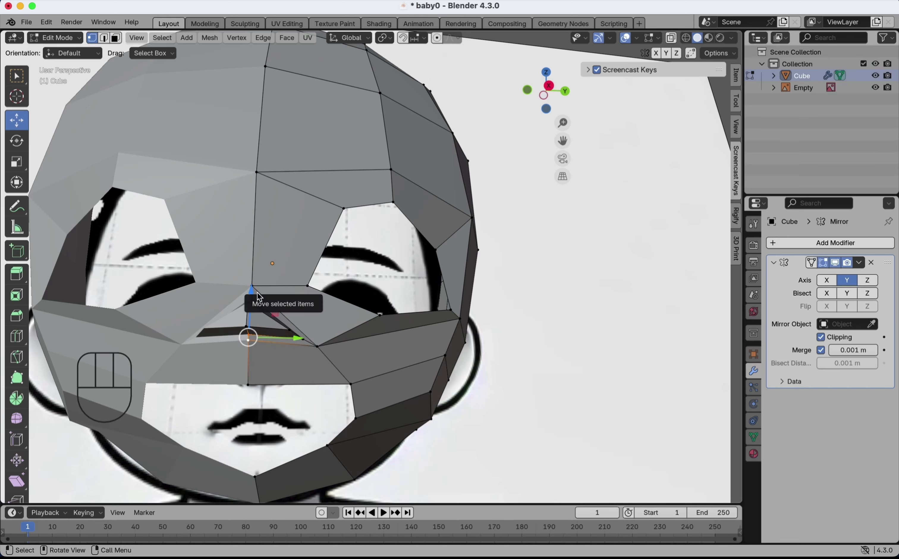
drag(258, 296, 251, 309)
middle_drag(252, 309, 450, 347)
drag(450, 347, 444, 365)
Pull the chin's centre vertex at the bottom of the mouth opening forward along X
middle_drag(429, 381, 396, 384)
click(396, 383)
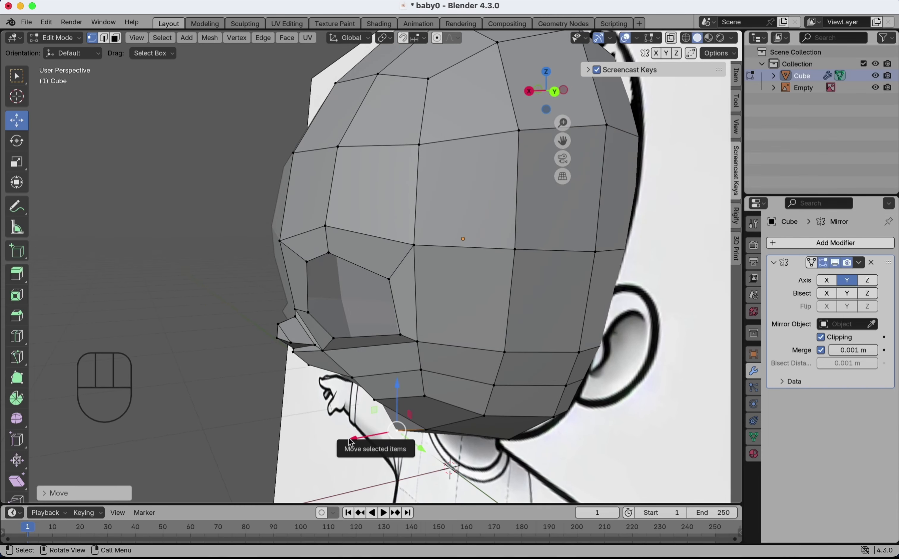
drag(352, 439, 281, 450)
mouse_move(356, 419)
middle_down()
mouse_move(373, 418)
mouse_move(355, 419)
middle_up()
key(super+z)
drag(387, 429, 334, 435)
Pull the side and lower vertices of the mouth opening forward along X to round out the jaw
click(379, 384)
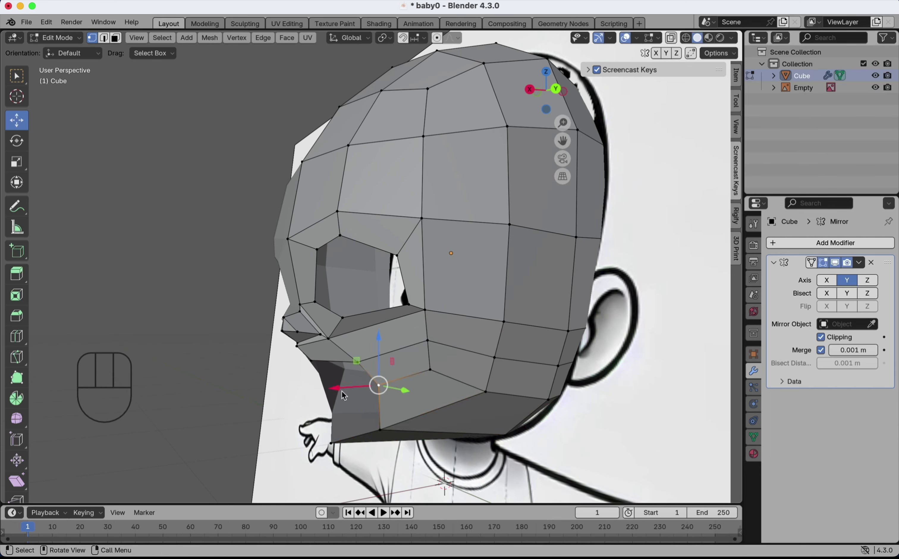
drag(335, 389, 322, 387)
click(380, 430)
drag(343, 425, 326, 428)
click(382, 431)
drag(384, 436, 372, 385)
middle_drag(372, 386, 373, 385)
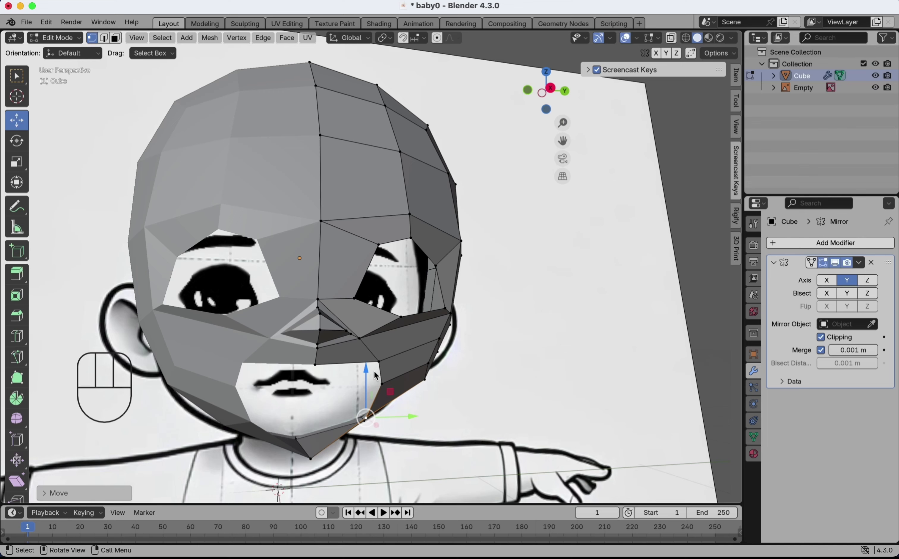
In the front reference view, extrude the mouth opening's edge loop and scale it inward around the drawn lips
click(551, 91)
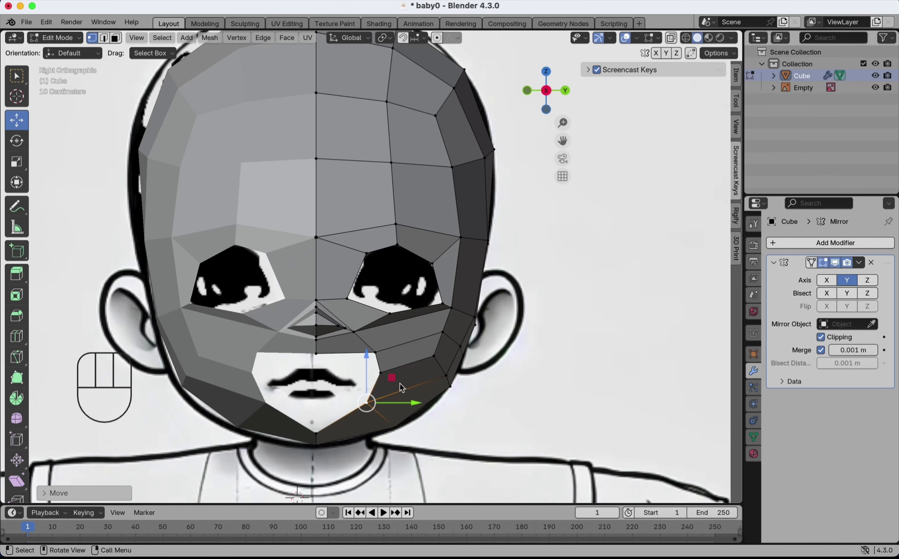
alt+shift+click(381, 363)
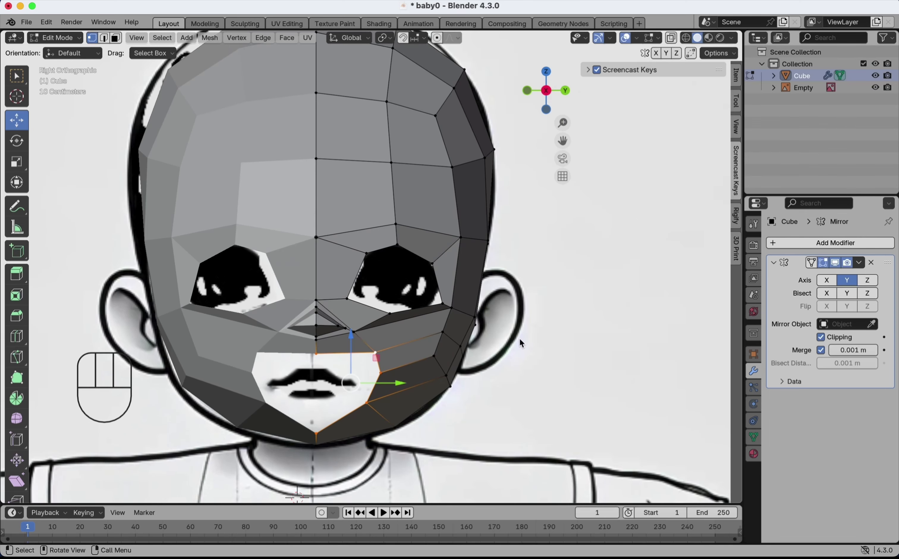
key(e)
key(s)
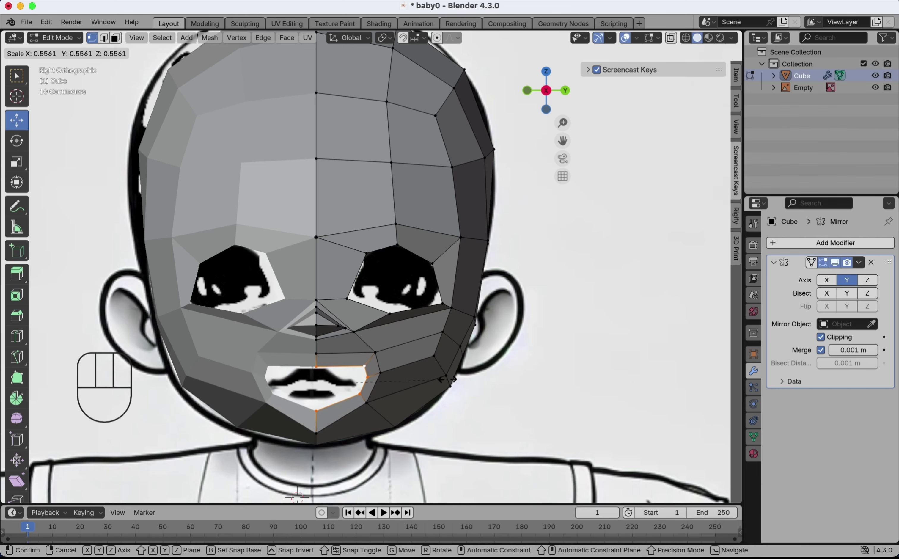
click(424, 386)
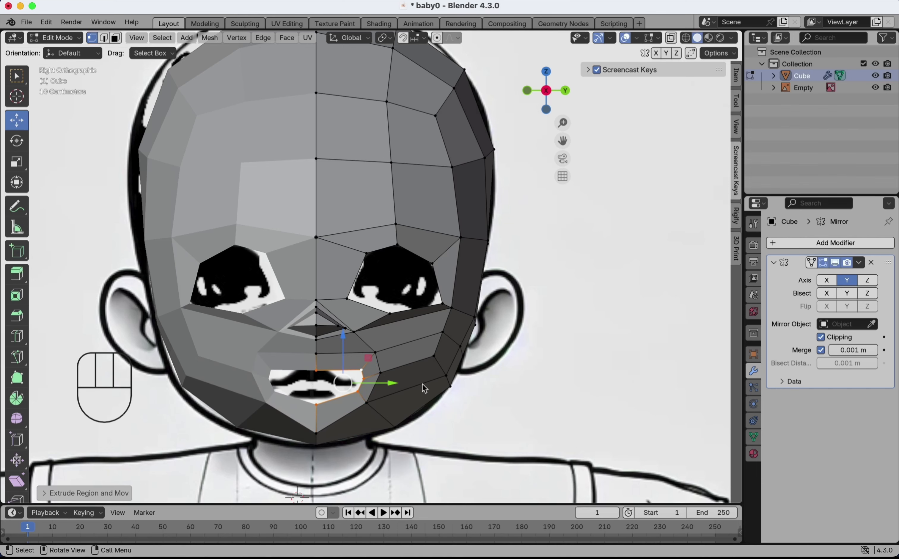
Reposition the inner mouth loop's upper, corner and bottom centre vertices so the opening follows the reference lips
scroll(362, 368, up, 3)
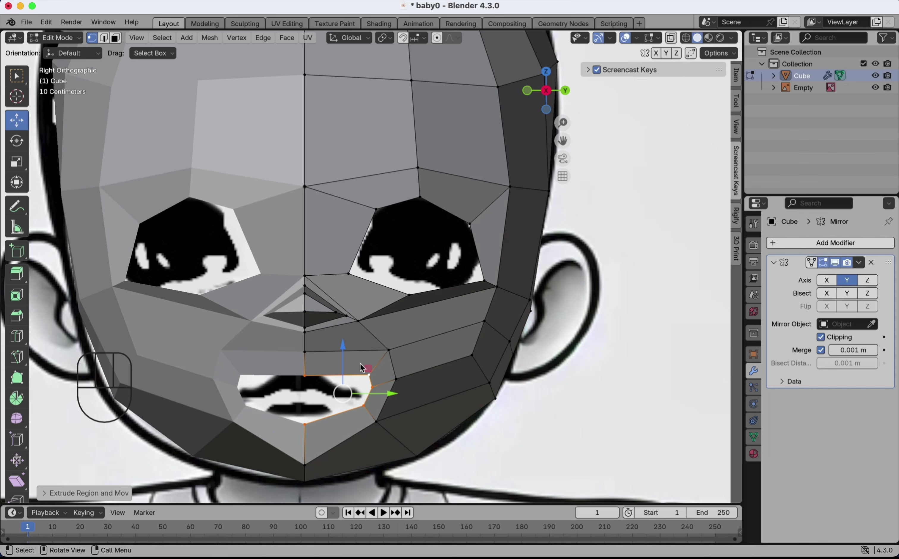
click(369, 375)
key(g)
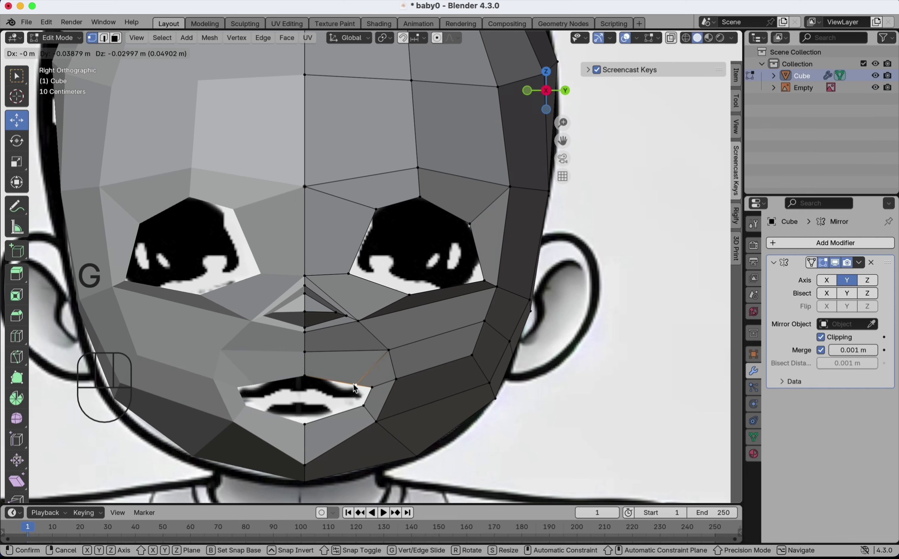
click(344, 388)
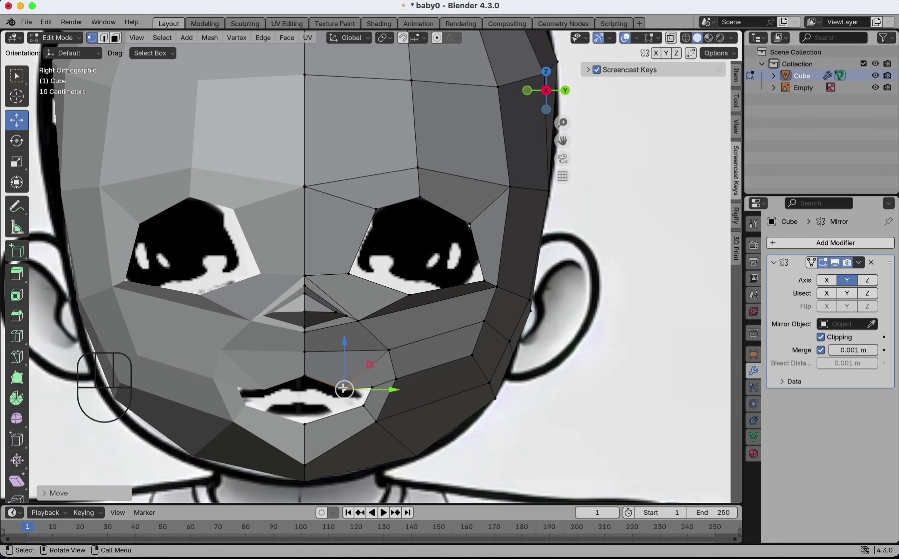
click(371, 387)
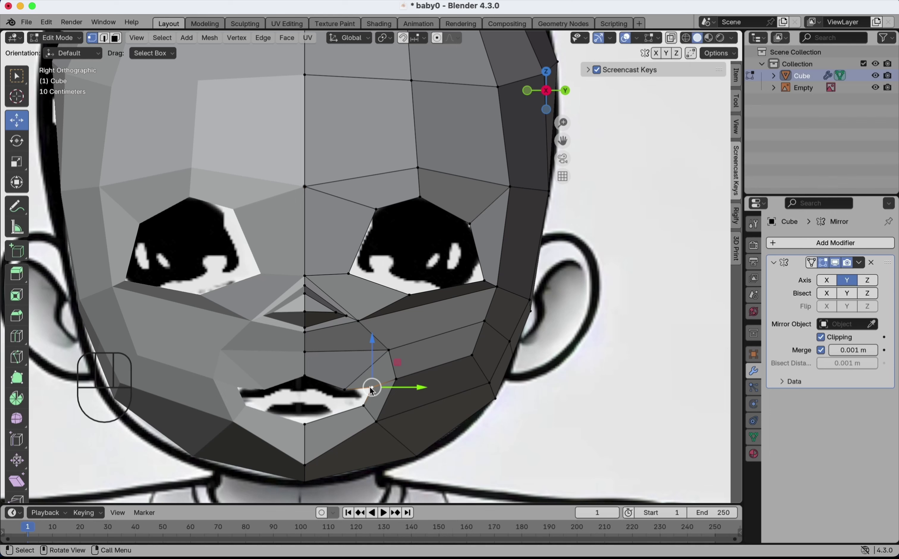
scroll(389, 391, up, 1)
drag(369, 388, 348, 410)
click(290, 430)
drag(290, 431, 288, 428)
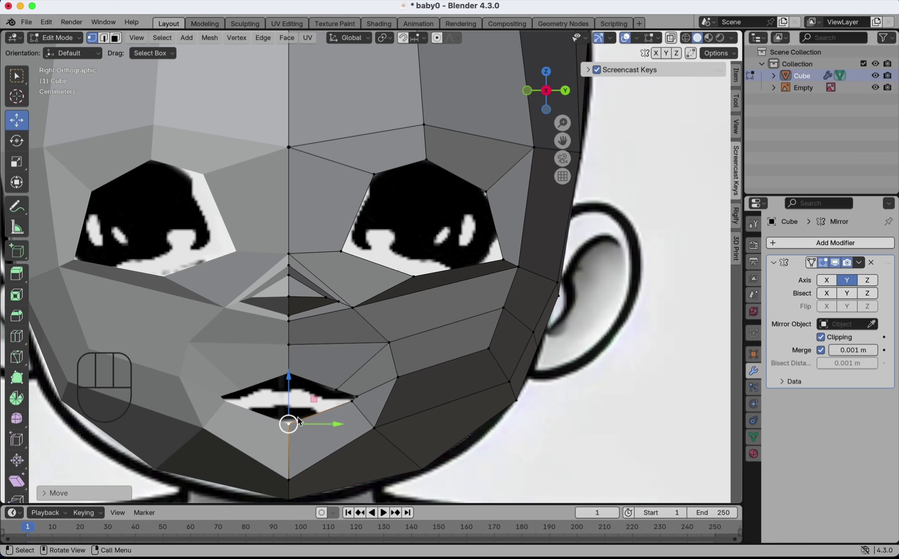
Delete the block of faces on the side of the head at ear level and fill the hole with a single face
scroll(339, 360, down, 2)
scroll(340, 365, down, 2)
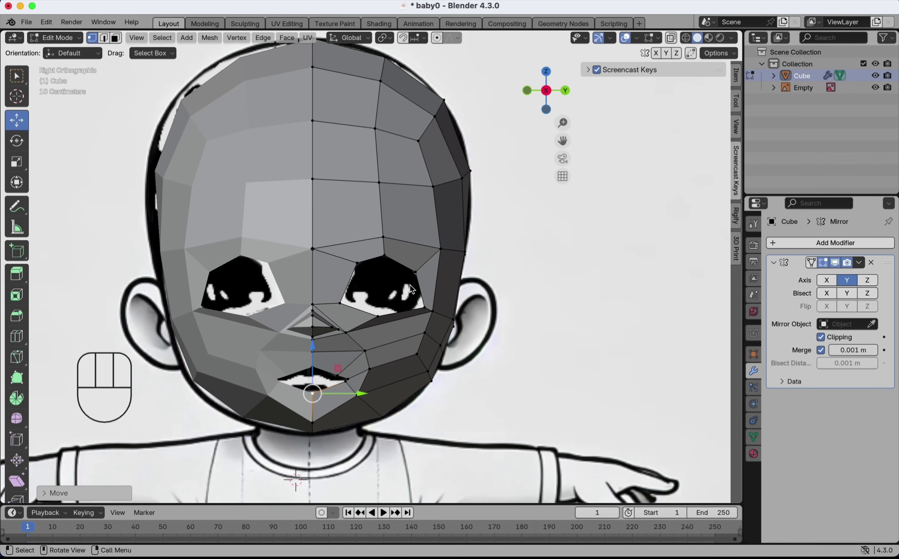
click(104, 38)
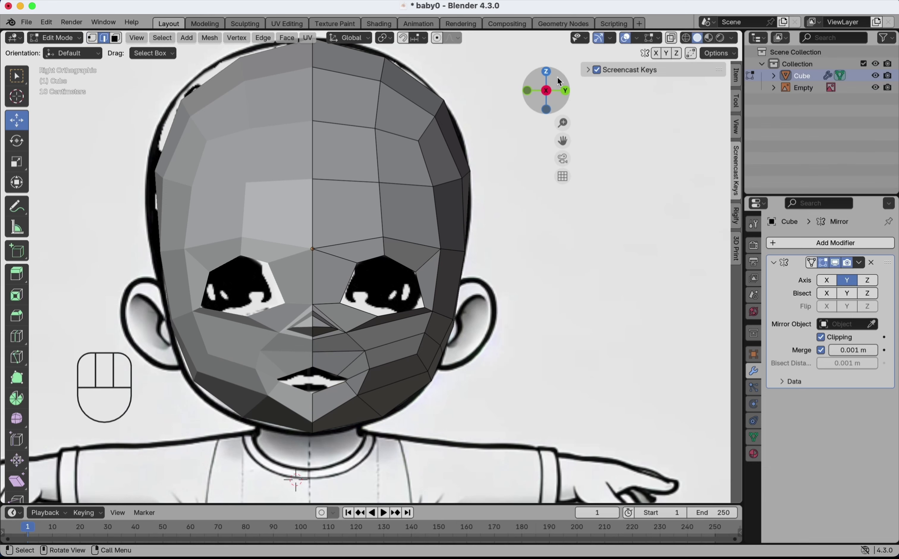
middle_drag(460, 296, 498, 295)
drag(492, 305, 504, 330)
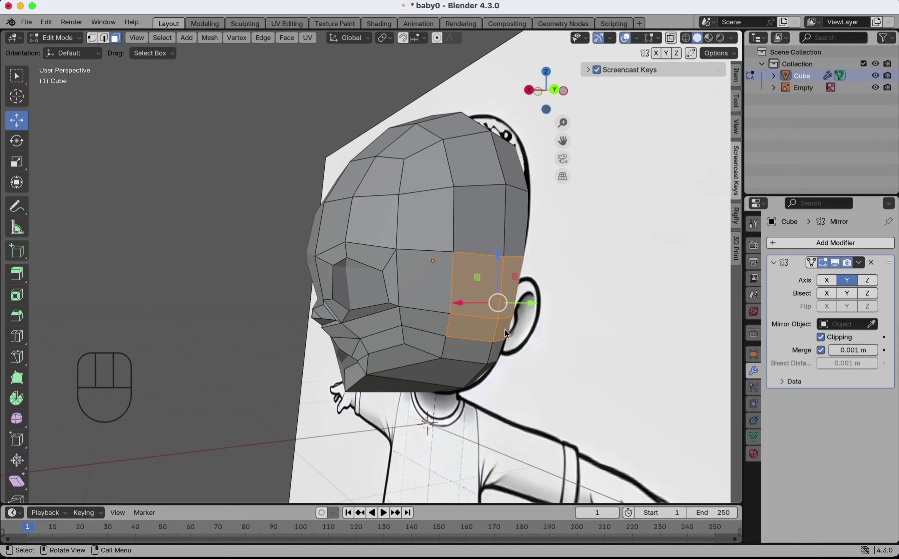
key(x)
click(504, 329)
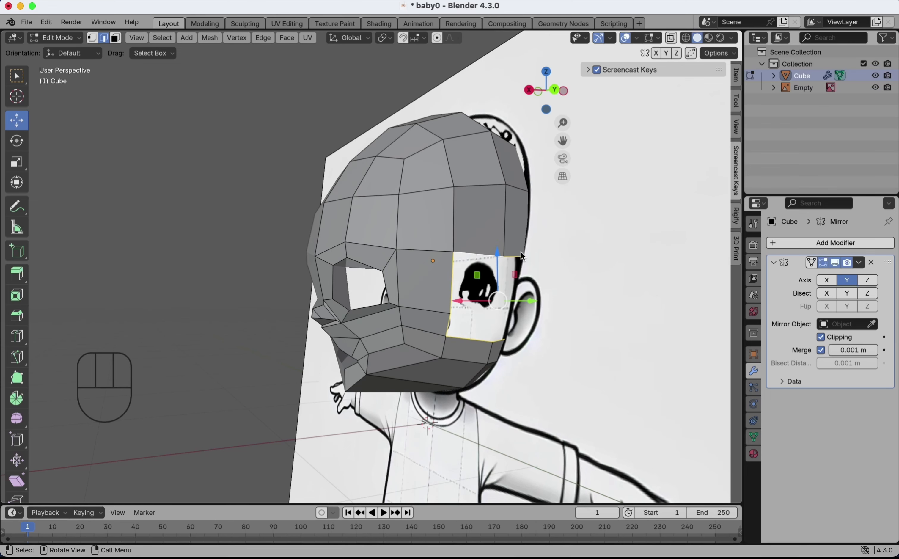
key(f)
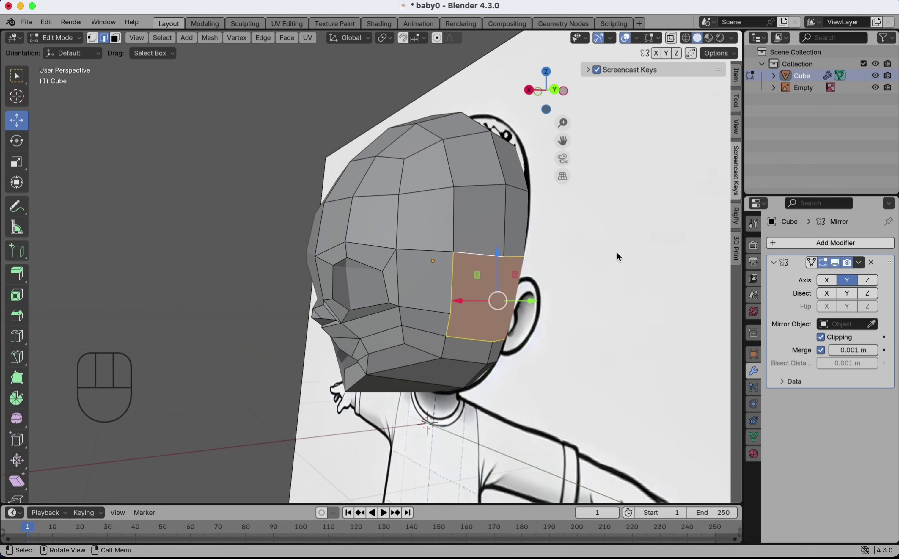
Inset the filled ear face and narrow the inset face by scaling it along X
key(i)
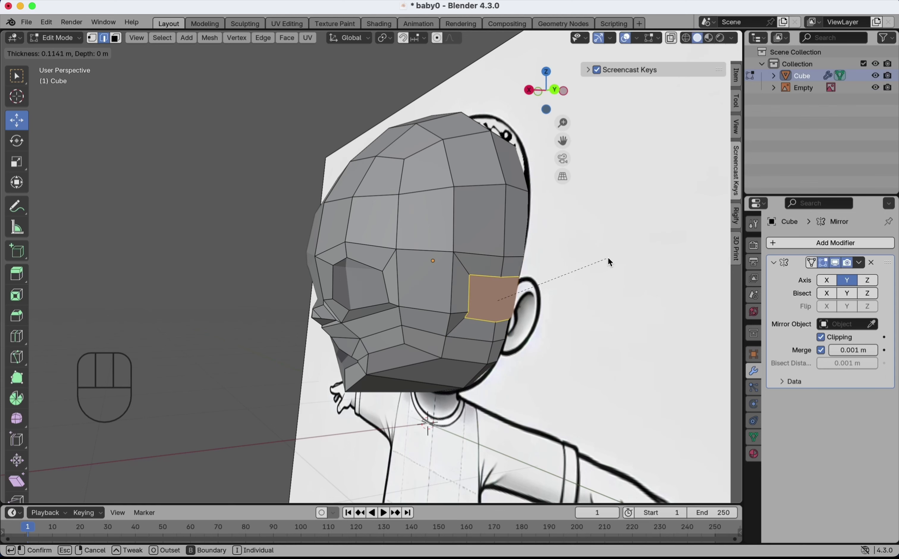
click(606, 258)
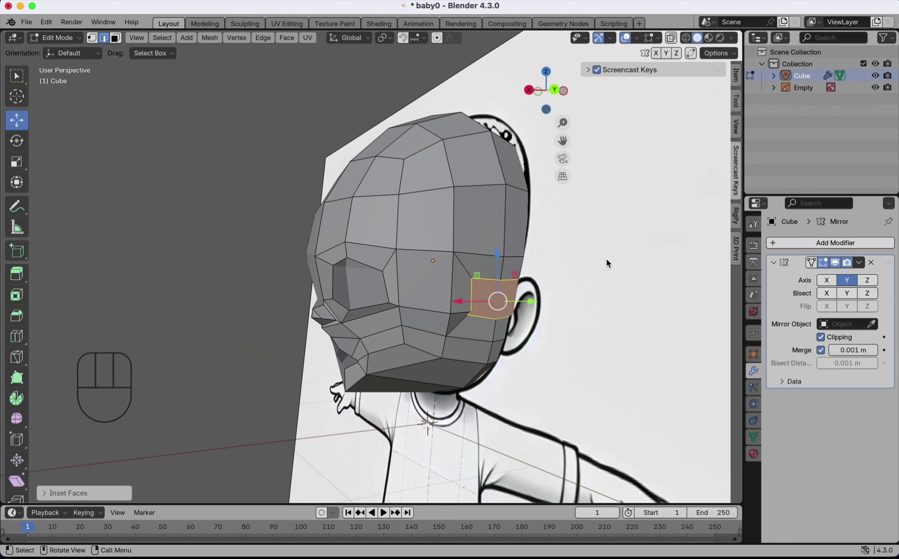
drag(557, 106, 542, 255)
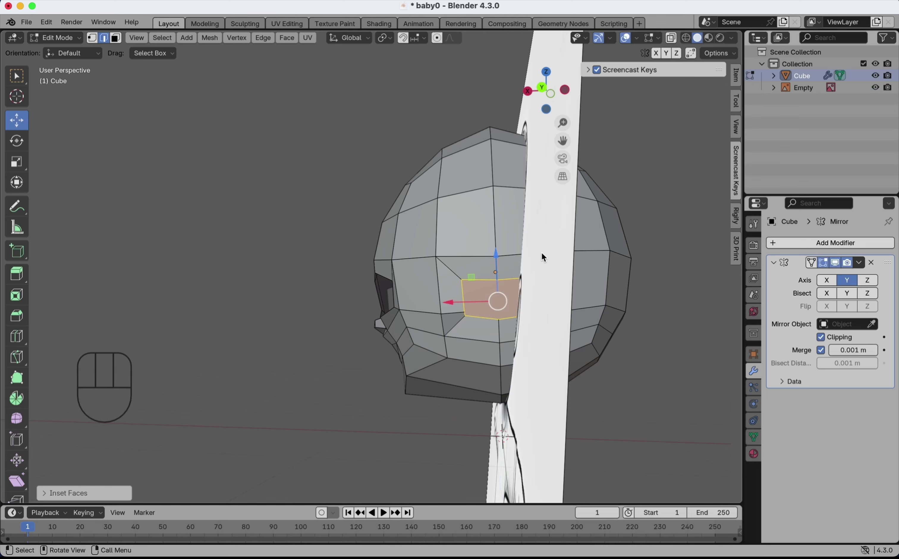
key(s)
key(x)
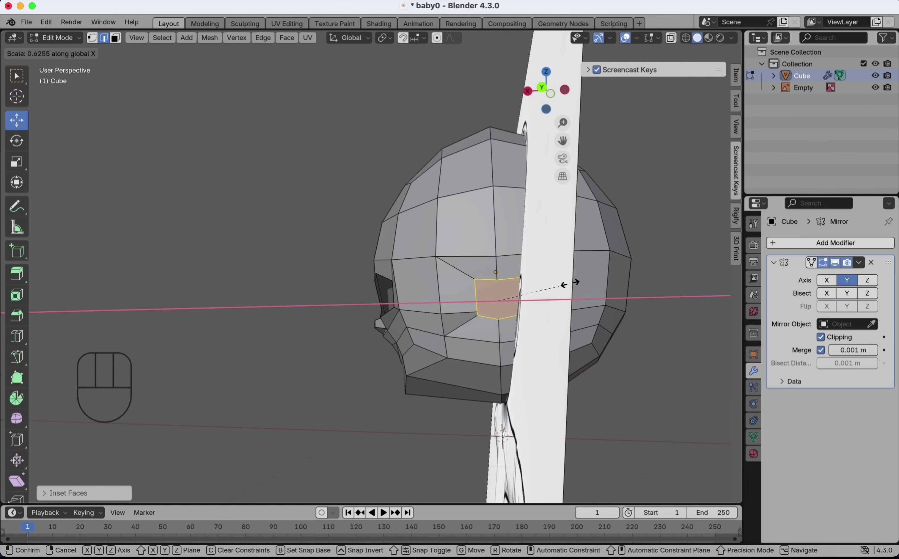
click(560, 286)
Extrude the inset ear face outward about 0.1 m toward the reference ear in the front view
key(KP_3)
key(e)
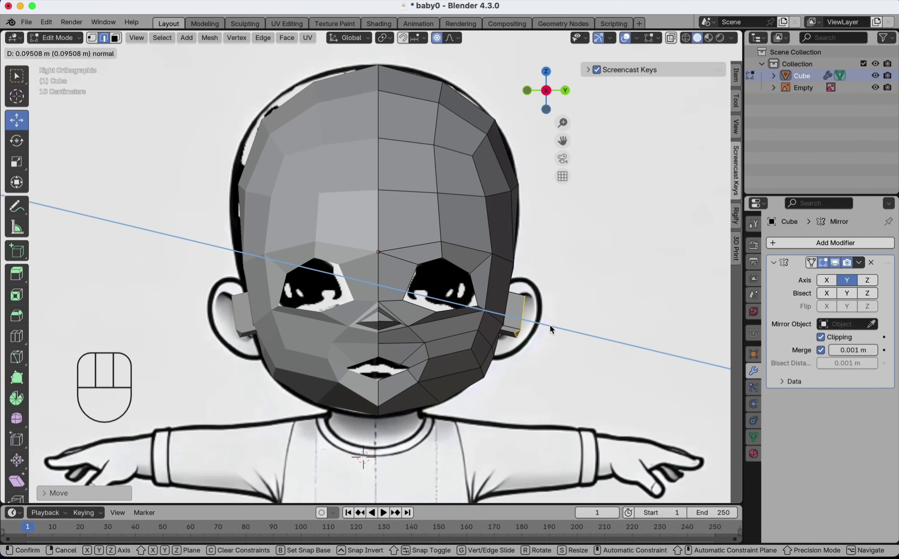
click(548, 325)
scroll(548, 325, left, 10)
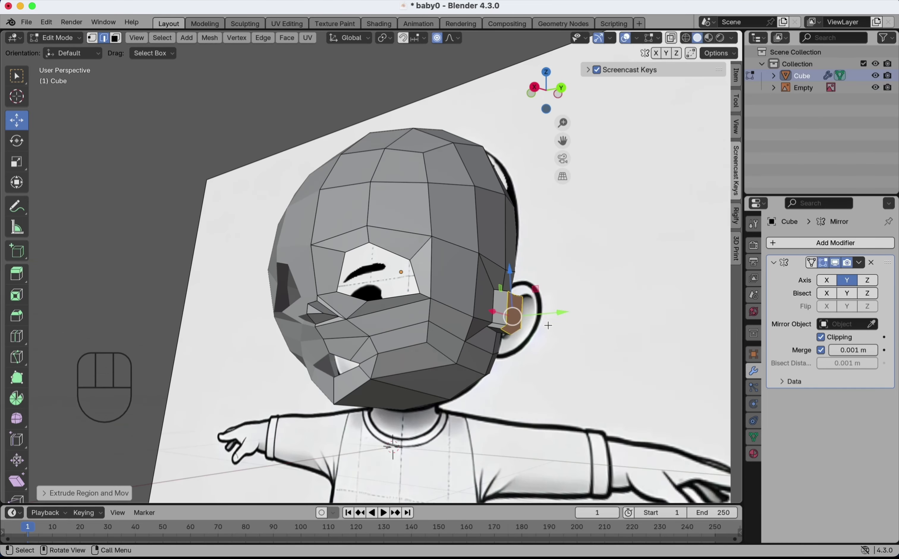
scroll(548, 325, down, 3)
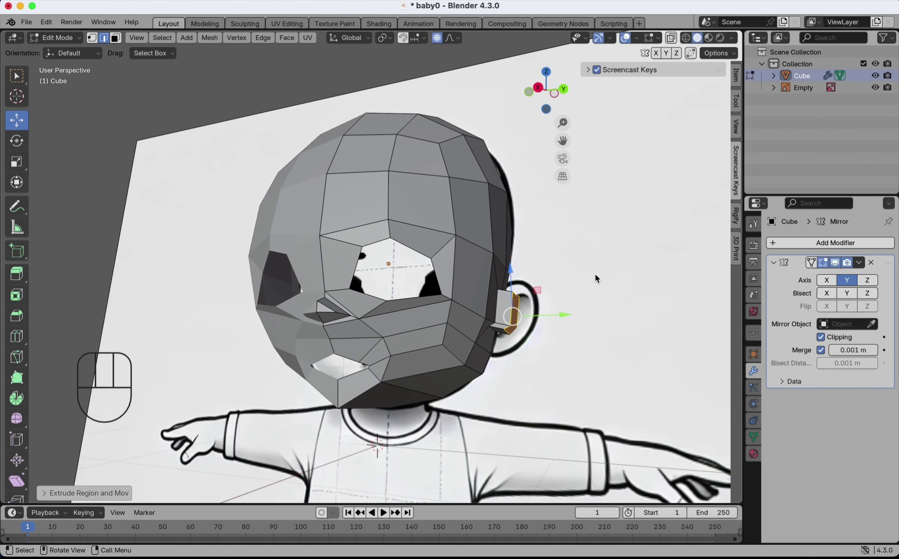
key(e)
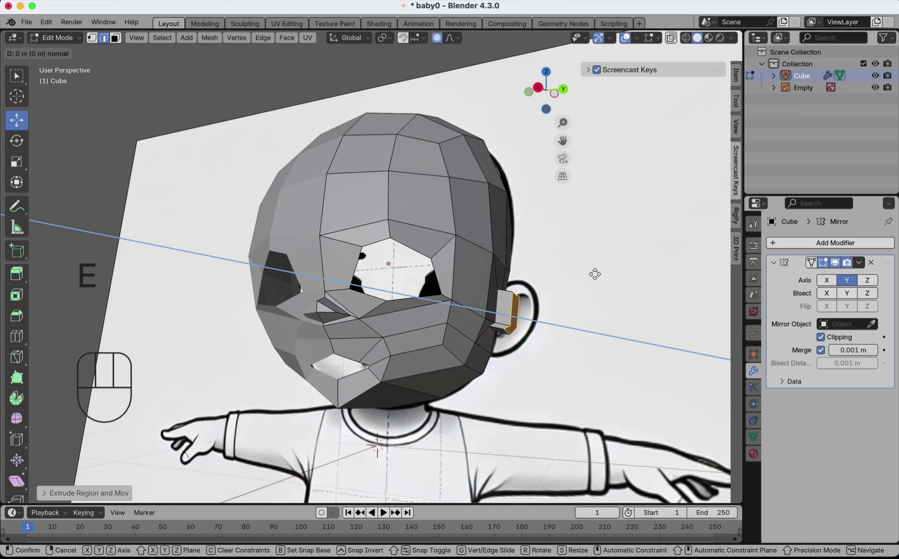
click(594, 274)
key(super+z)
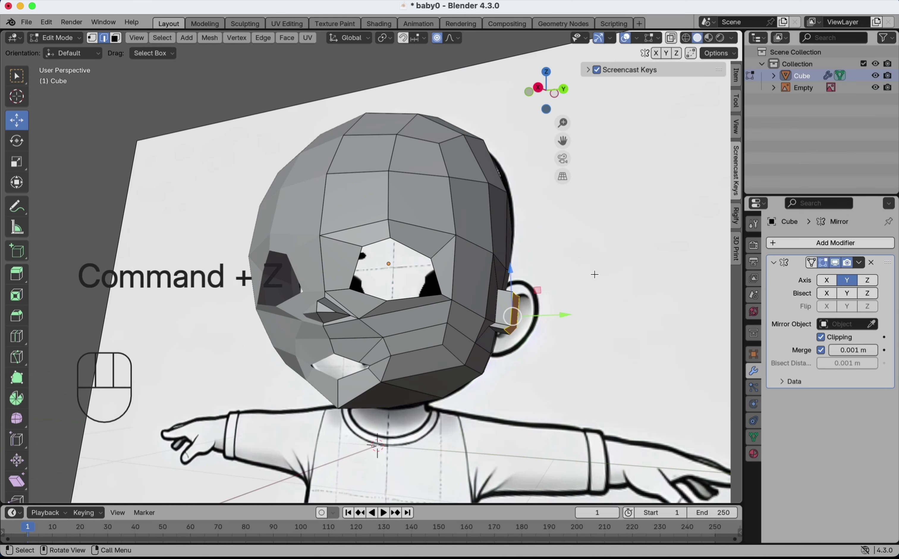
Scale the ear's outer face up to about 1.6 and switch back to the Move tool
scroll(558, 240, up, 5)
key(s)
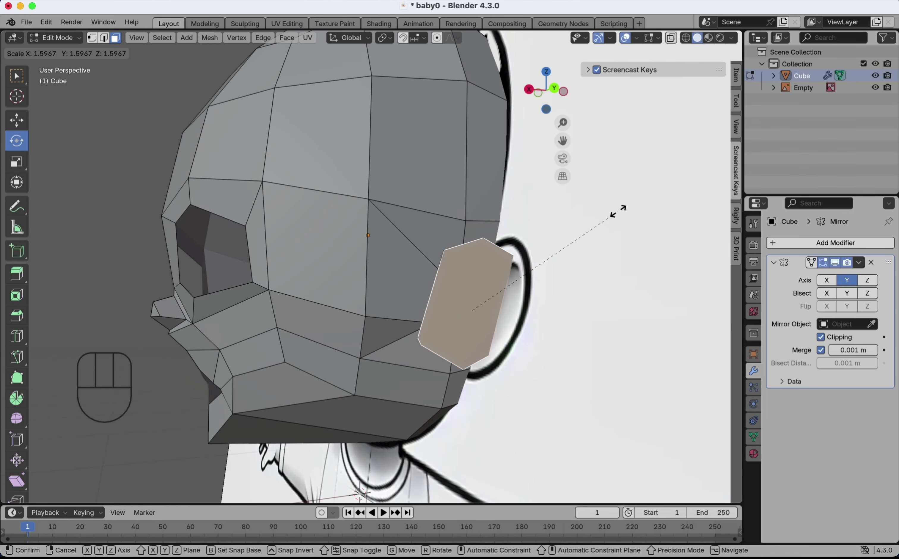
click(626, 206)
key(shift+space)
key(g)
Inset the ear's outer face by about 0.037 m to form a rim
middle_drag(477, 277, 453, 278)
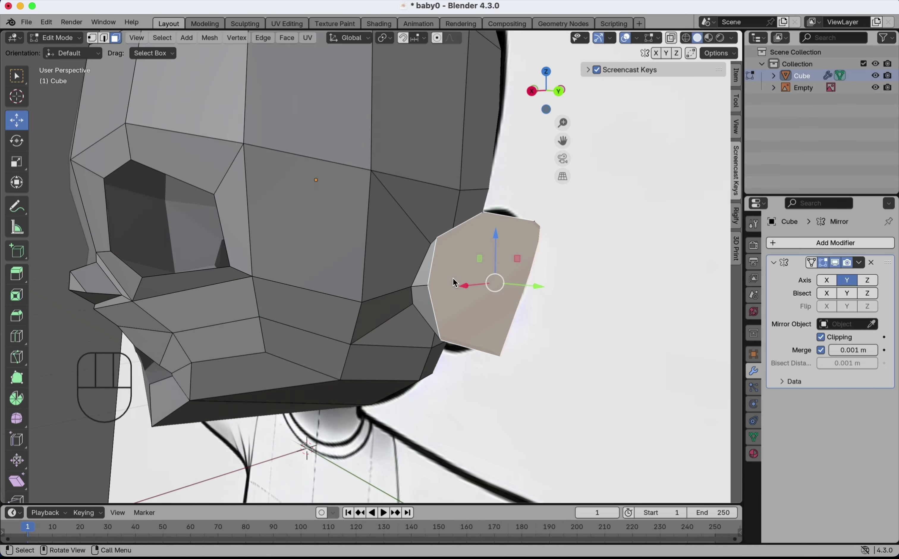
key(i)
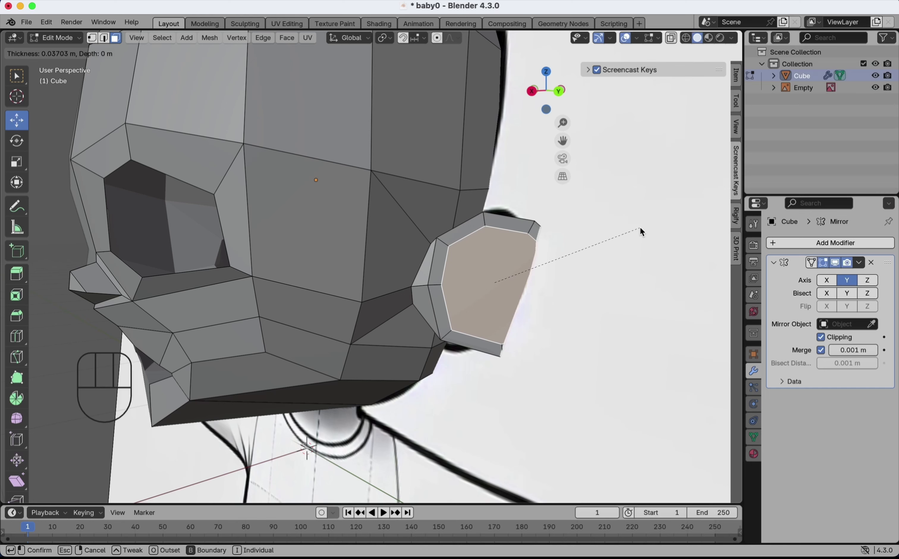
click(640, 227)
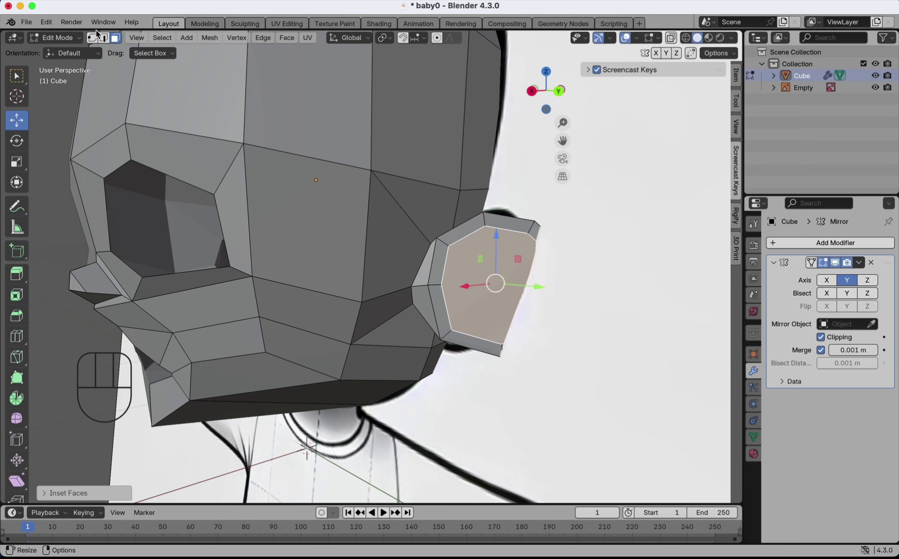
Select the ear rim's front face loop and move it slightly outward along Y
alt+click(444, 245)
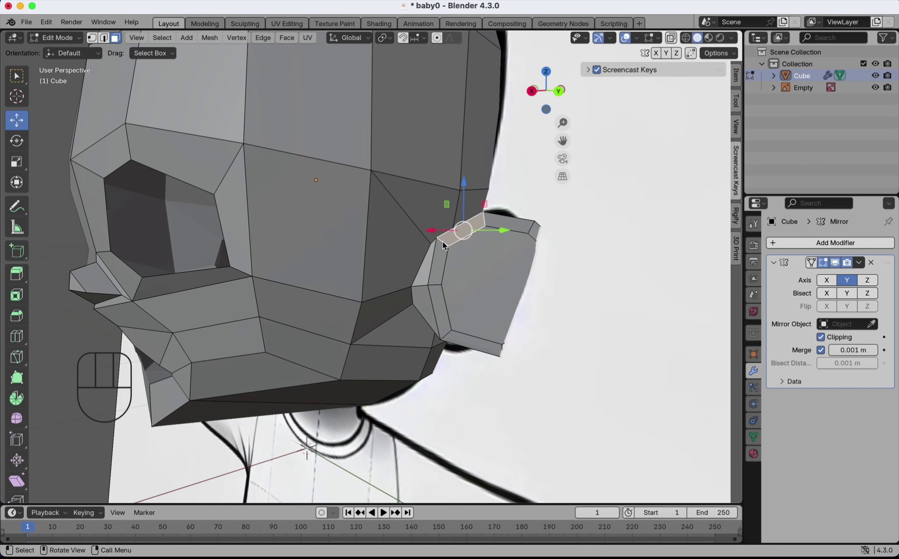
alt+shift+click(443, 246)
alt+shift+click(443, 245)
middle_drag(442, 241, 469, 245)
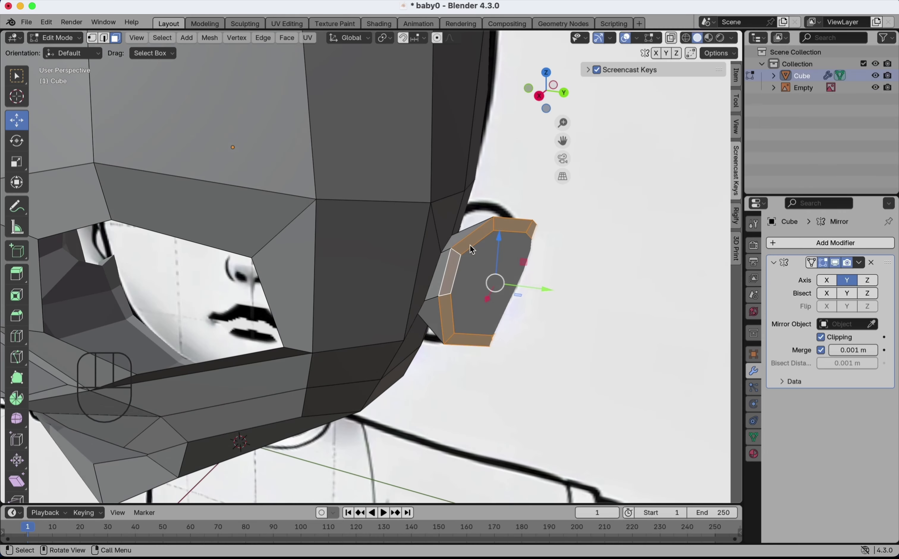
drag(546, 286, 549, 289)
Extrude the ear's inner face inward by about 0.023 m and inset the recessed face
click(508, 275)
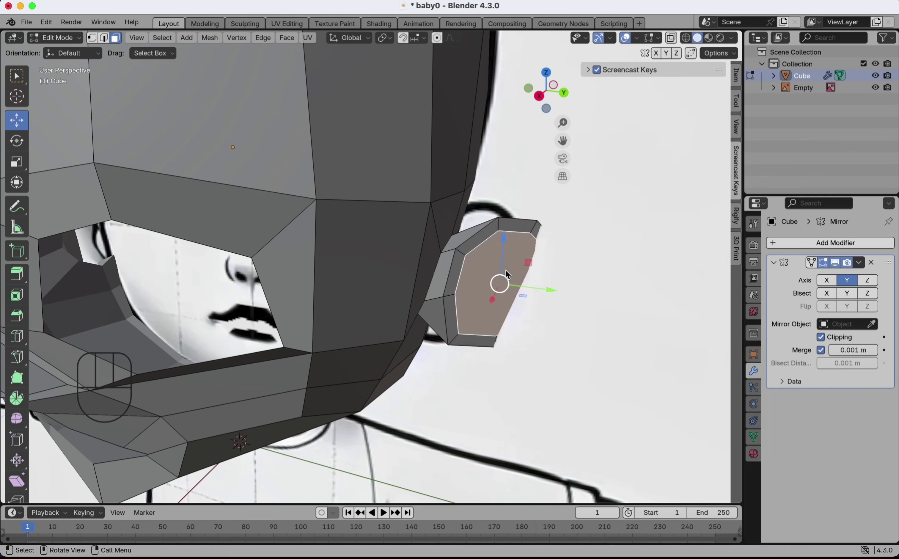
key(e)
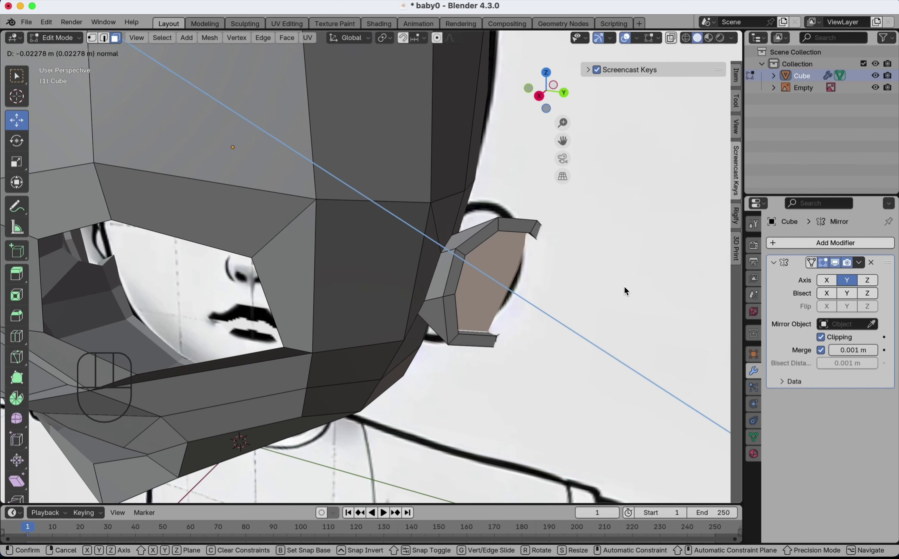
click(626, 287)
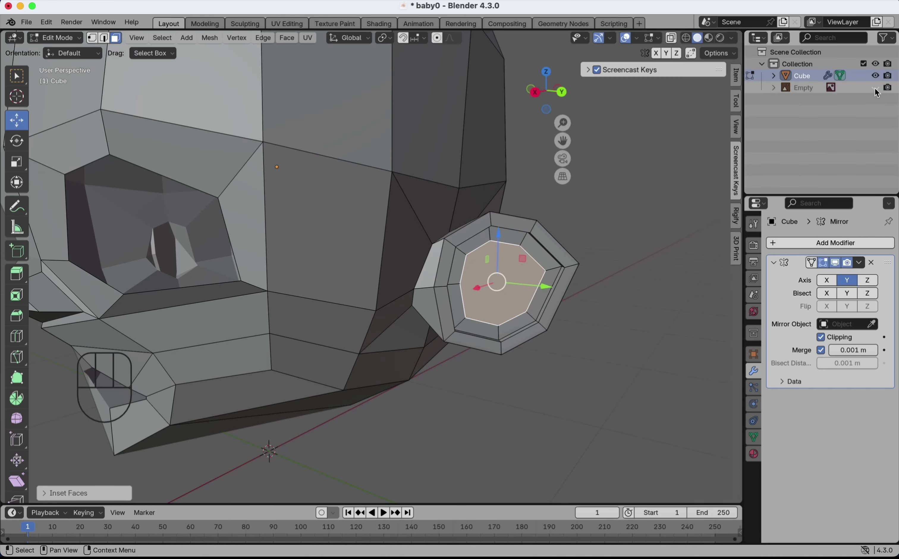
Push the inset inner ear face slightly inward along Y
scroll(625, 270, up, 2)
middle_drag(613, 278, 536, 283)
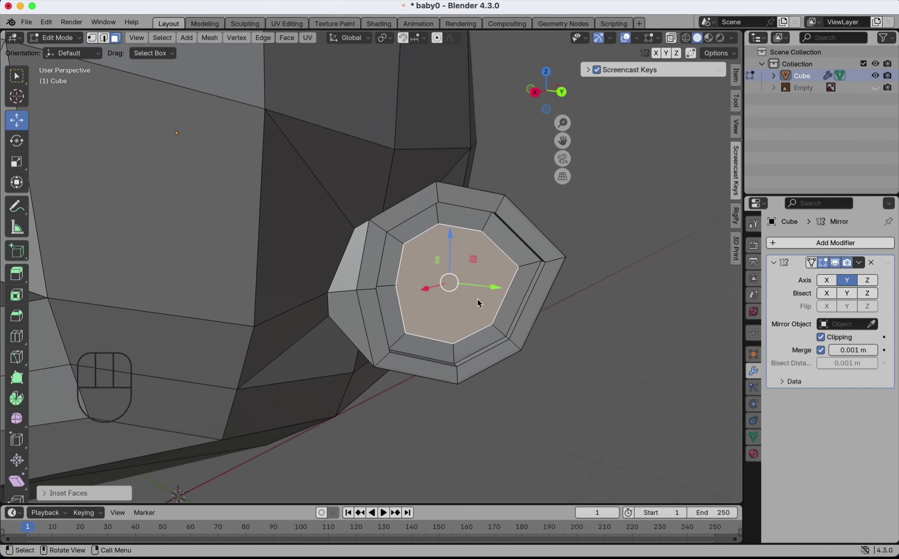
middle_drag(476, 299, 477, 299)
drag(503, 290, 498, 292)
middle_drag(480, 292, 415, 292)
Move the front vertex of the ear's innermost edge loop toward the ear's centre, undoing the first attempt
key(1)
drag(415, 292, 448, 288)
middle_drag(448, 288, 415, 287)
key(super+z)
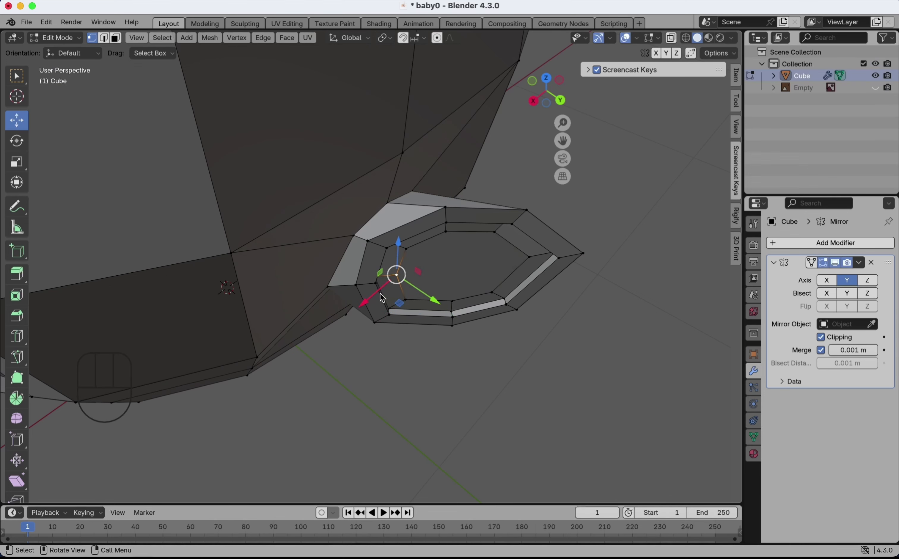
drag(396, 275, 428, 268)
middle_drag(429, 268, 415, 268)
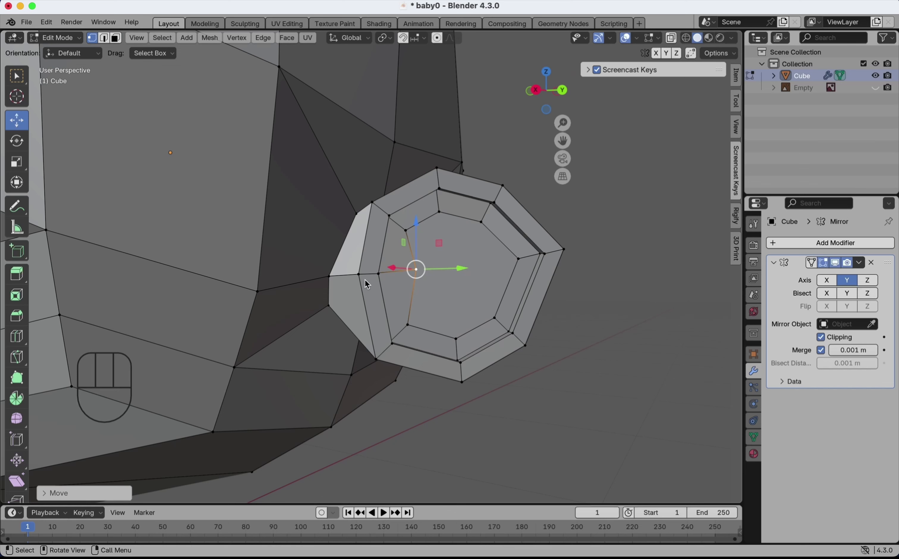
drag(421, 275, 424, 276)
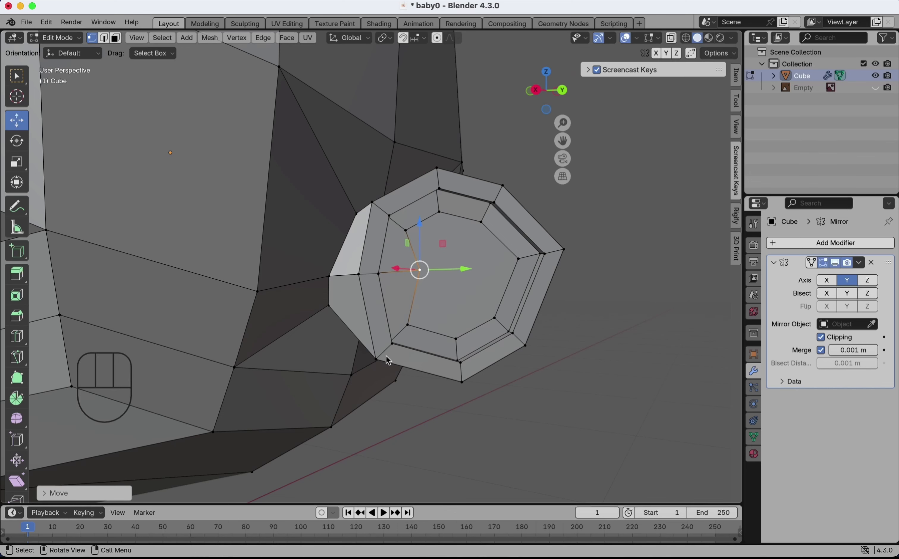
Pull the ear rim's lower front vertex down and forward to shape the earlobe
click(378, 359)
drag(374, 361, 370, 381)
middle_drag(430, 298, 429, 298)
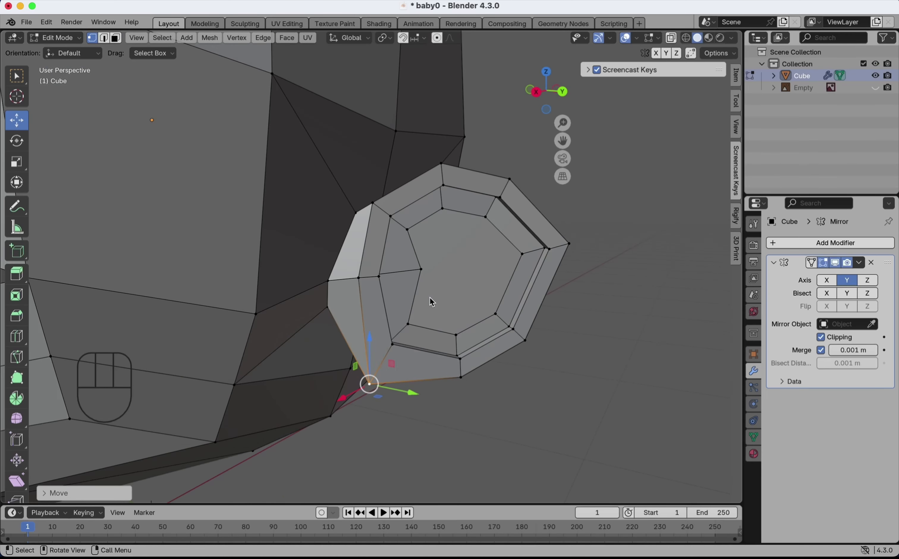
Select the four vertices of the ear's upper rim face and raise them along Z
click(444, 164)
shift+click(509, 179)
shift+click(443, 185)
shift+click(501, 197)
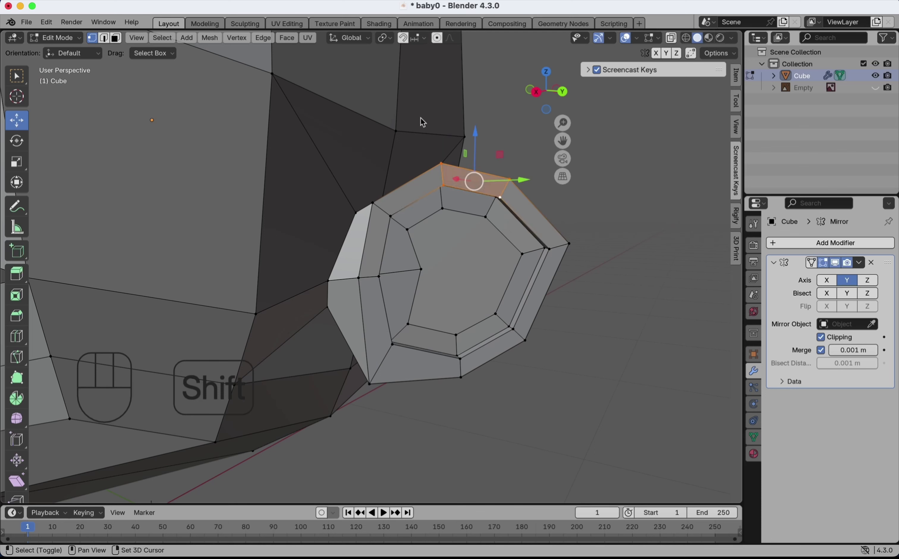
drag(475, 140, 473, 120)
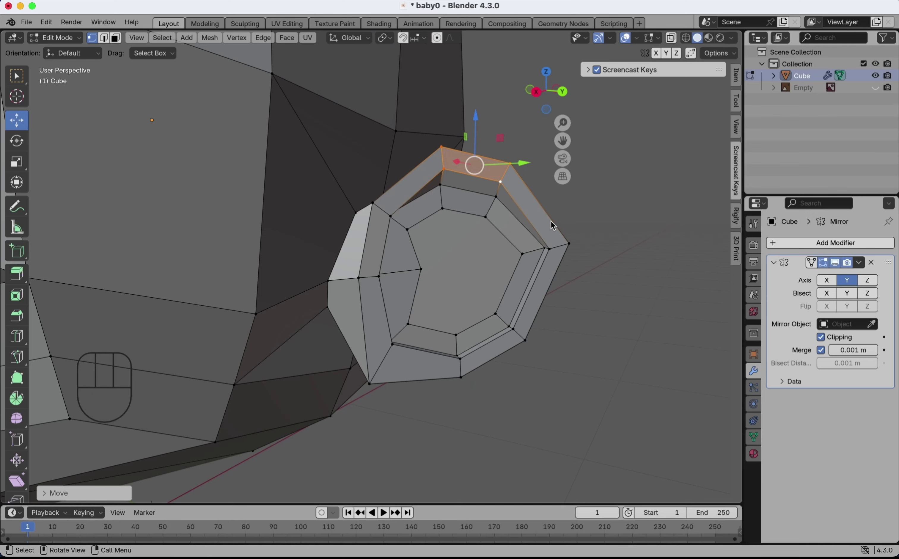
middle_drag(511, 211, 513, 212)
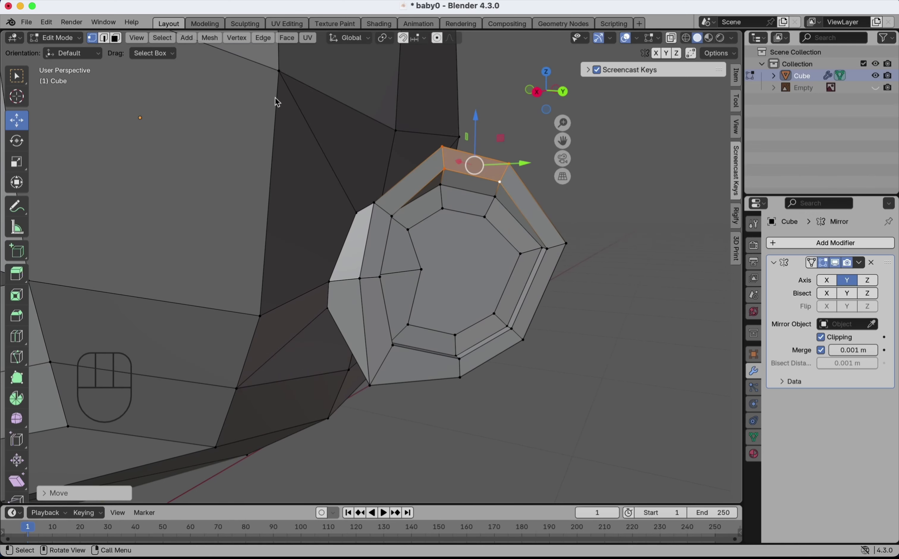
Extrude the ear's innermost face in place and shift it slightly within the XY plane
click(116, 38)
click(464, 298)
middle_drag(464, 297, 464, 299)
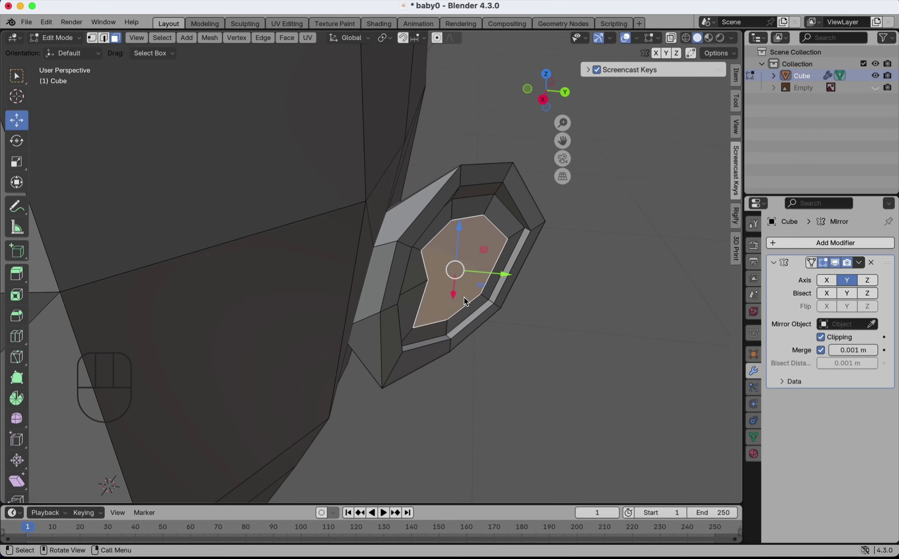
key(e)
right_click(468, 288)
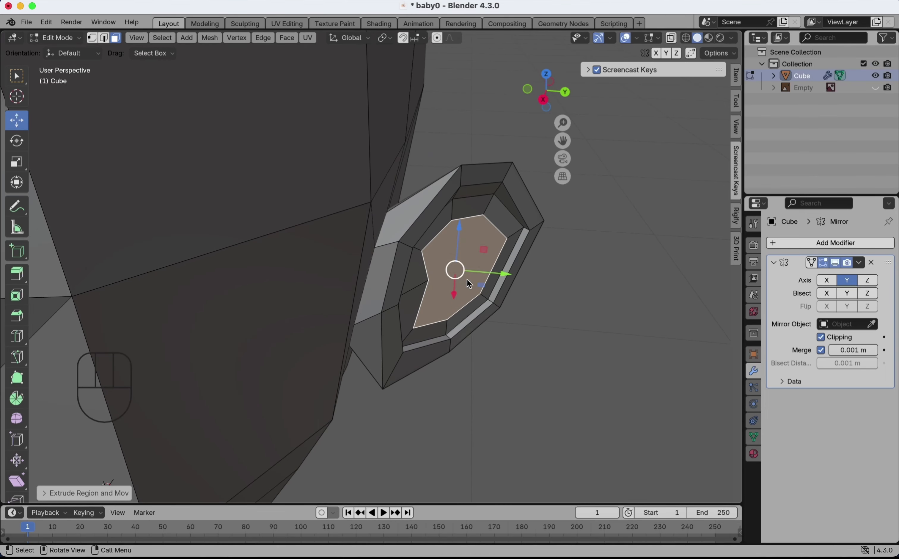
drag(480, 285, 473, 283)
middle_drag(473, 283, 473, 283)
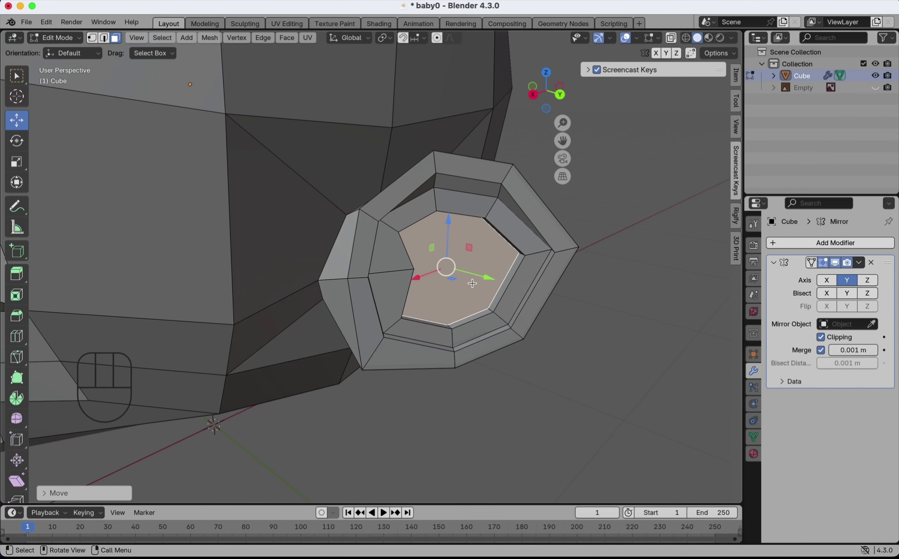
Inset the ear's innermost face again to form a smaller face at its centre
key(i)
key(e)
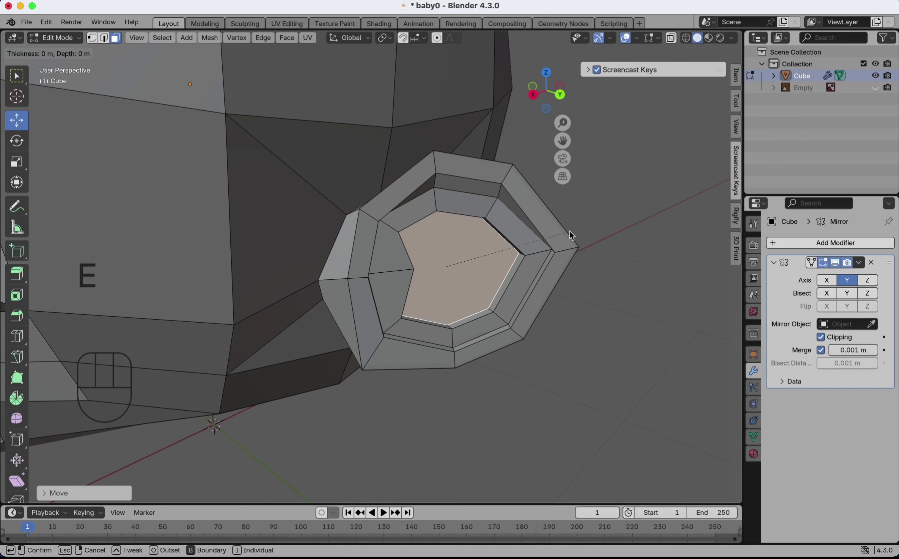
click(559, 241)
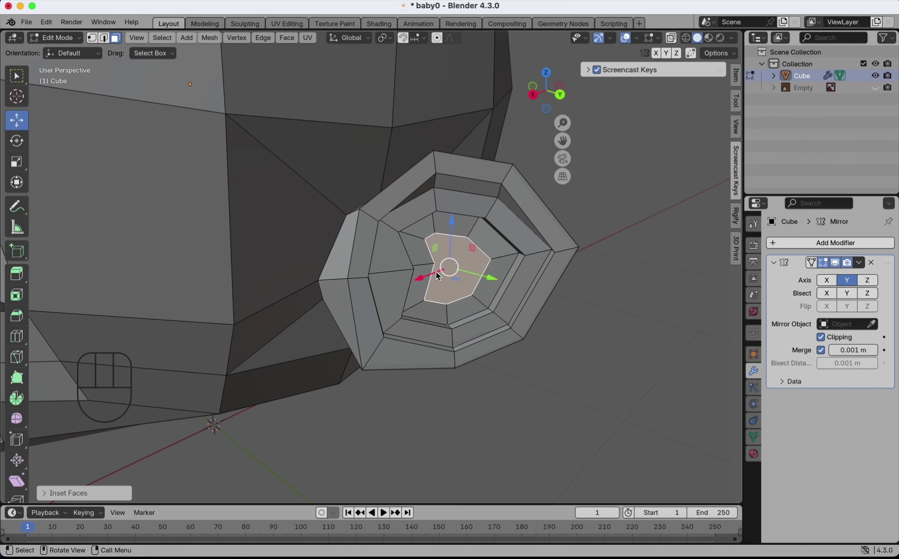
Reposition the new inset face inside the ear with free moves and a Y-constrained move, shifting it toward the front edge
key(g)
click(414, 276)
mouse_move(415, 276)
middle_down()
mouse_move(465, 279)
mouse_move(411, 279)
mouse_move(407, 270)
middle_up()
key(g)
key(y)
click(417, 280)
key(g)
click(407, 271)
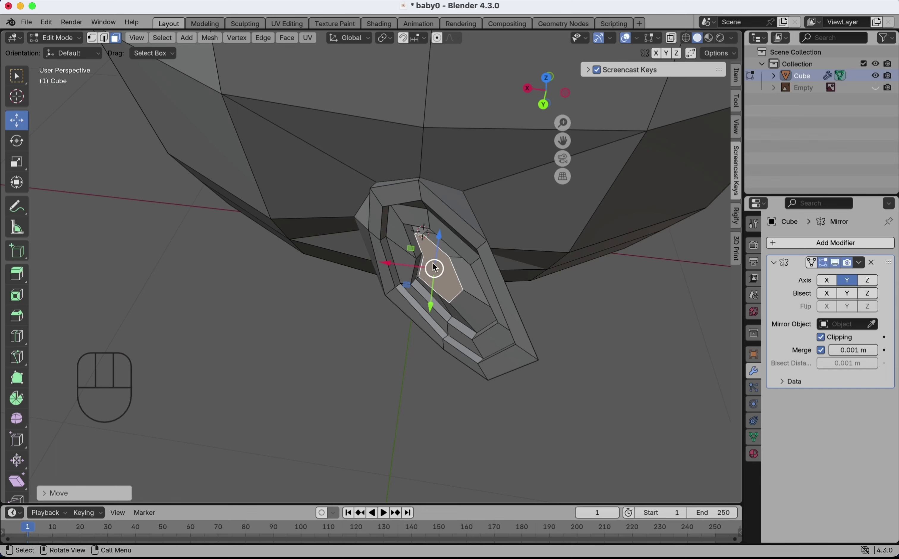
drag(427, 275, 438, 260)
middle_drag(438, 261, 440, 270)
Extrude the ear's innermost face about 0.047 m into the head to form the ear canal and nudge it into place
key(e)
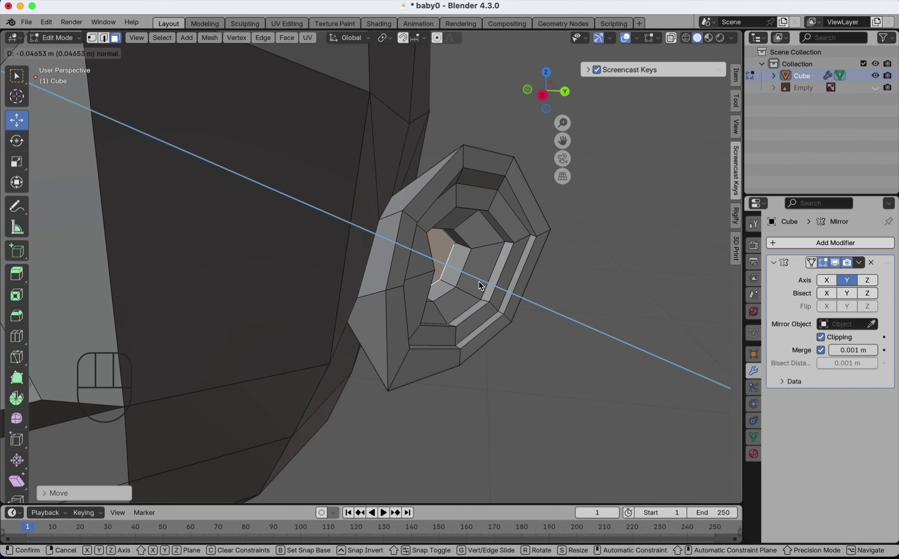
click(479, 286)
middle_drag(476, 281, 476, 281)
drag(418, 267, 417, 266)
middle_drag(417, 267, 417, 267)
Leave Edit Mode and add a Subdivision Surface at level 2 to the head
key(Tab)
scroll(417, 267, down, 6)
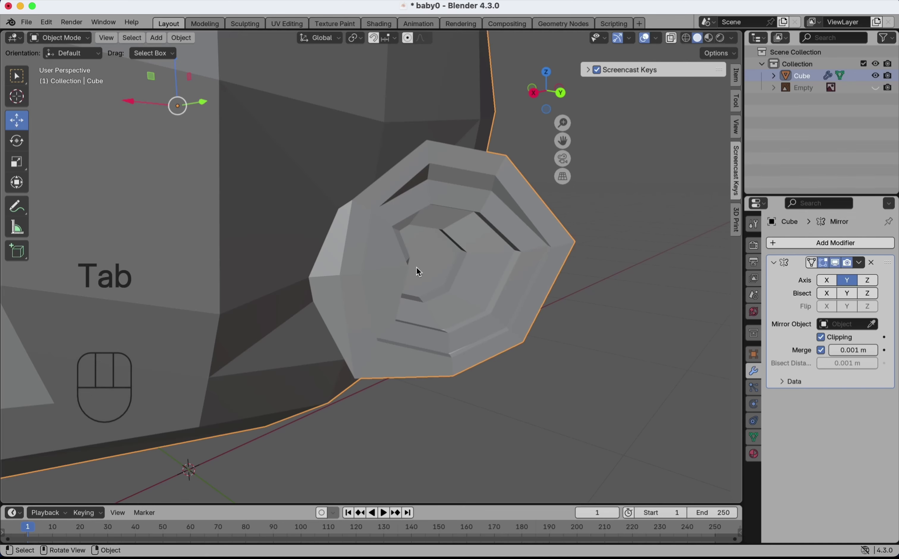
key(super+2)
middle_drag(416, 267, 416, 268)
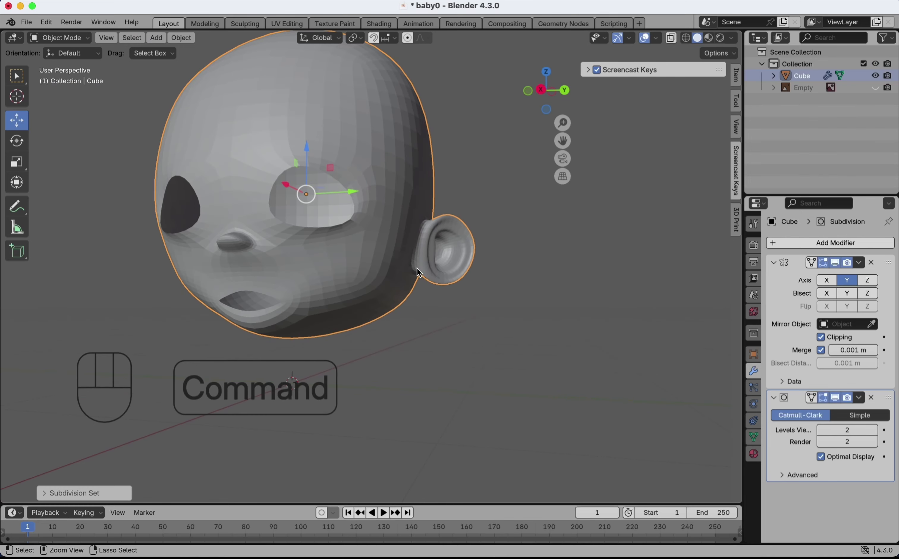
Turn off the Subdivision modifier's viewport display and raise the middle vertex of the eye opening's lower edge
click(836, 399)
middle_drag(322, 214, 378, 256)
scroll(378, 258, up, 1)
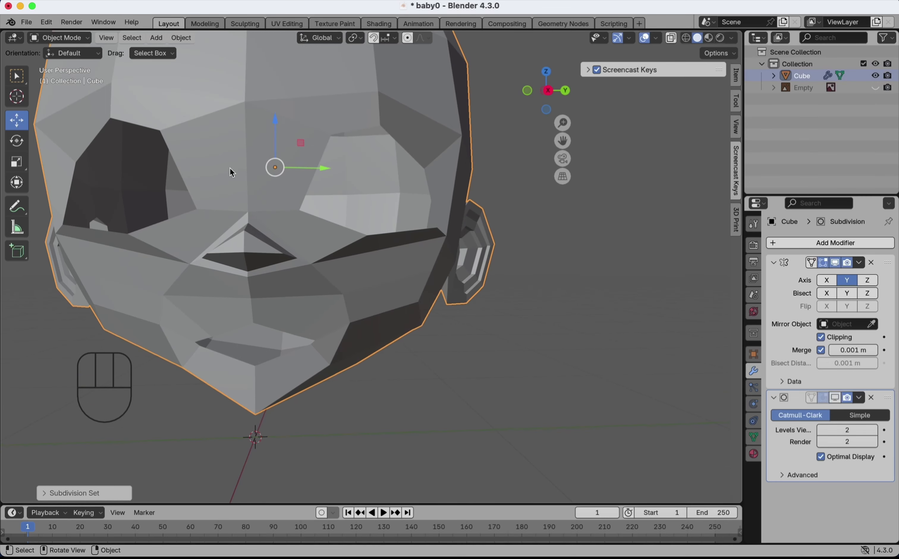
key(Tab)
click(367, 234)
middle_drag(367, 234, 351, 259)
drag(351, 259, 369, 223)
scroll(368, 222, up, 10)
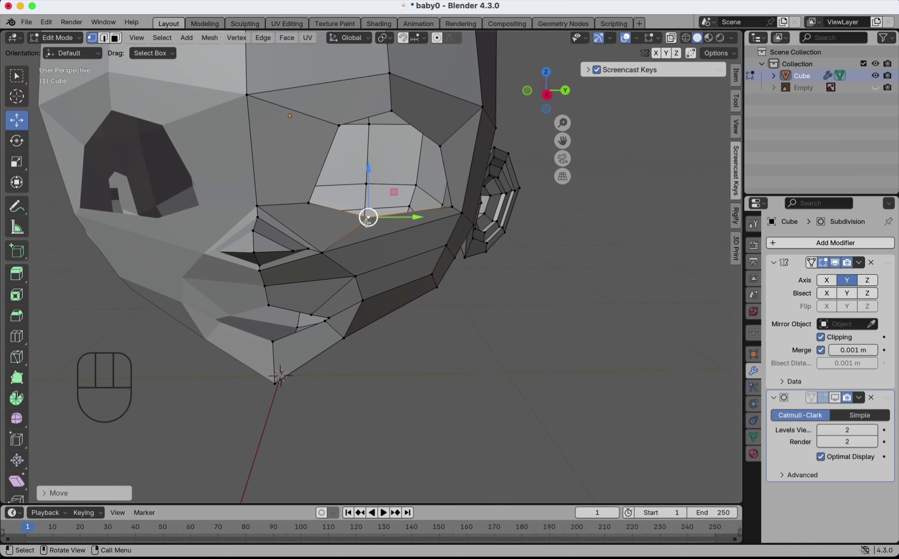
Scale the eye opening's edge loop inward and lower the chin's bottom vertex, fitting both to the front reference
scroll(367, 218, up, 5)
alt+shift+click(364, 105)
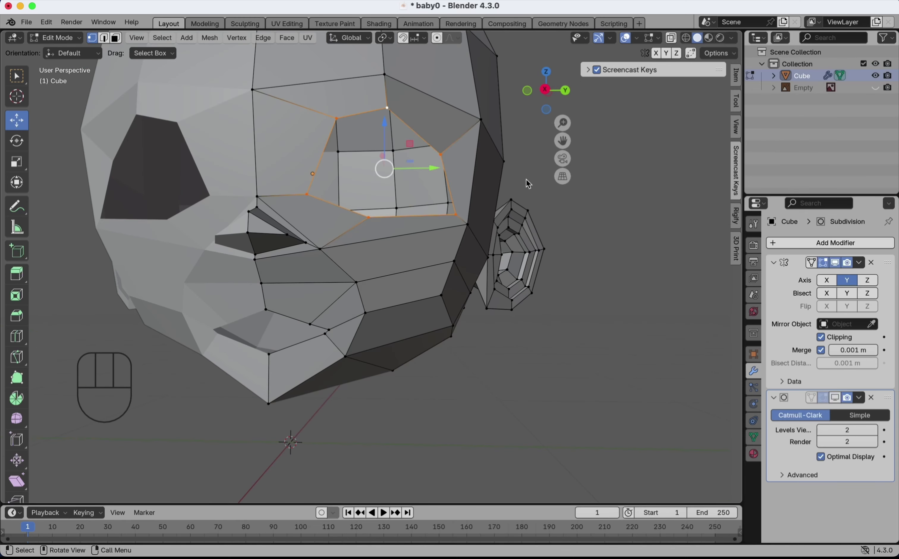
key(s)
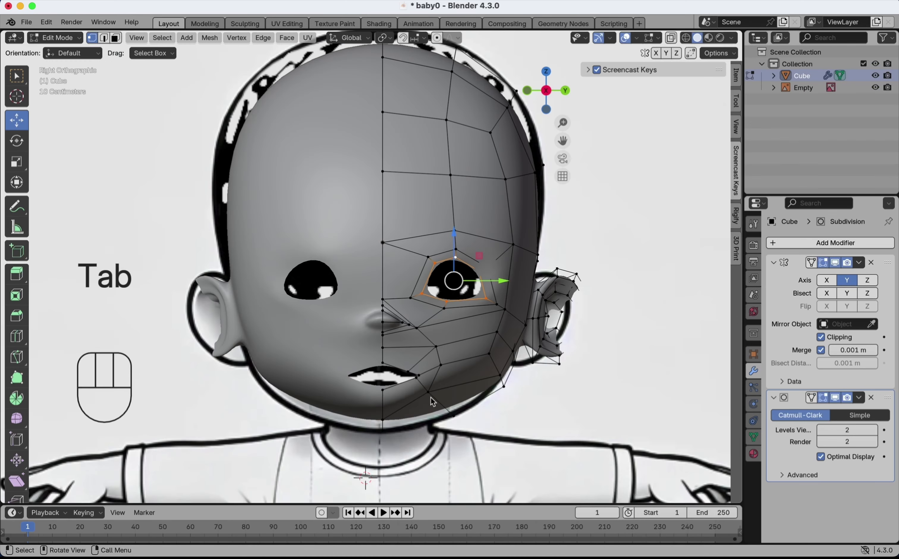
click(385, 431)
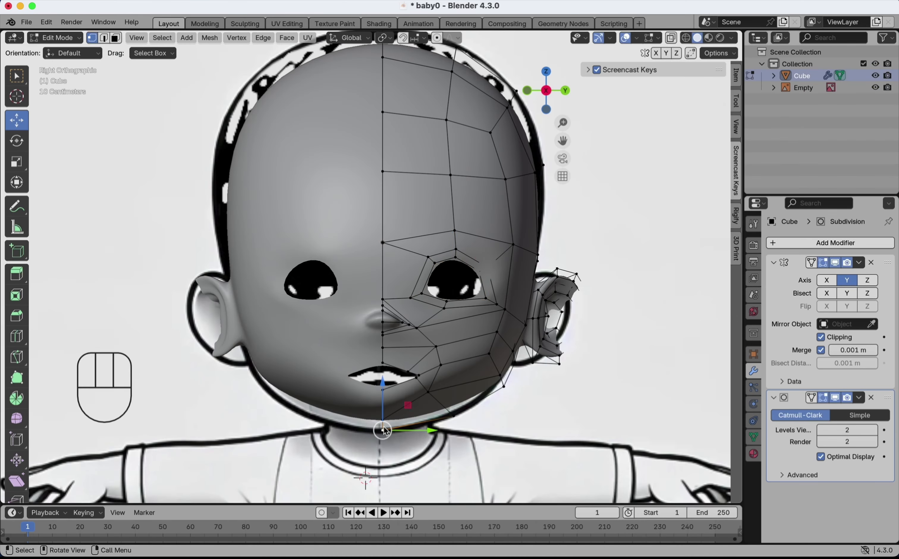
scroll(383, 426, left, 5)
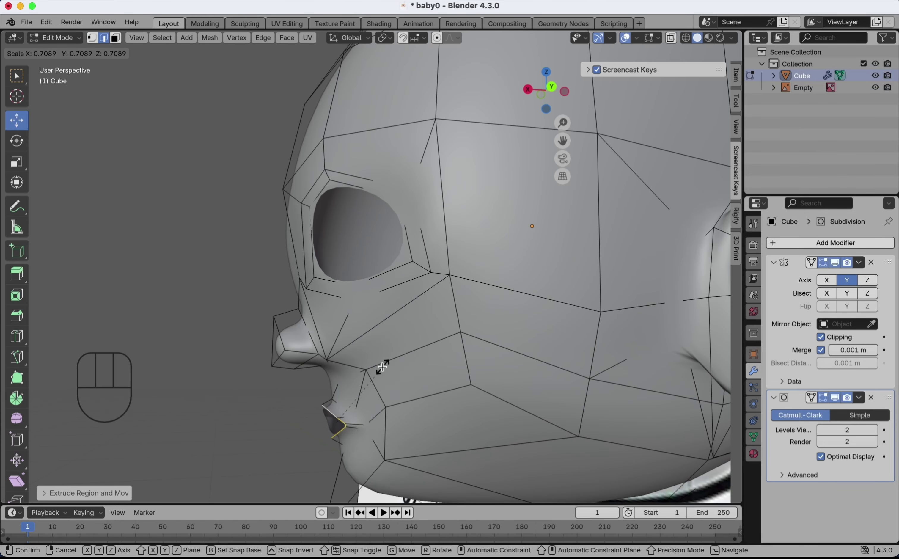
Extrude the mouth opening's edge loop, scaling it to about 0.71, and fine-tune its X position and size
click(383, 367)
drag(304, 421, 298, 421)
key(s)
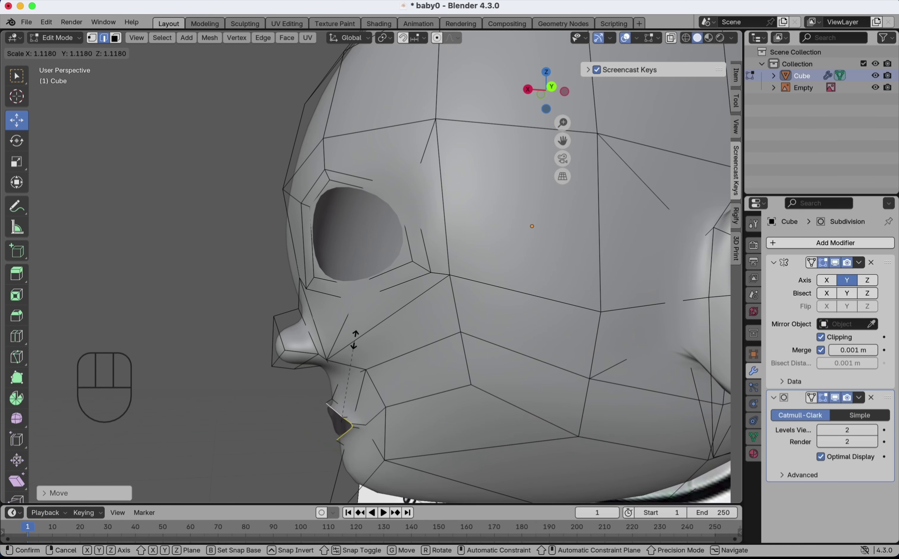
click(354, 340)
key(s)
click(350, 375)
Extrude the mouth's edge loop once more and push it back into the head along X
key(e)
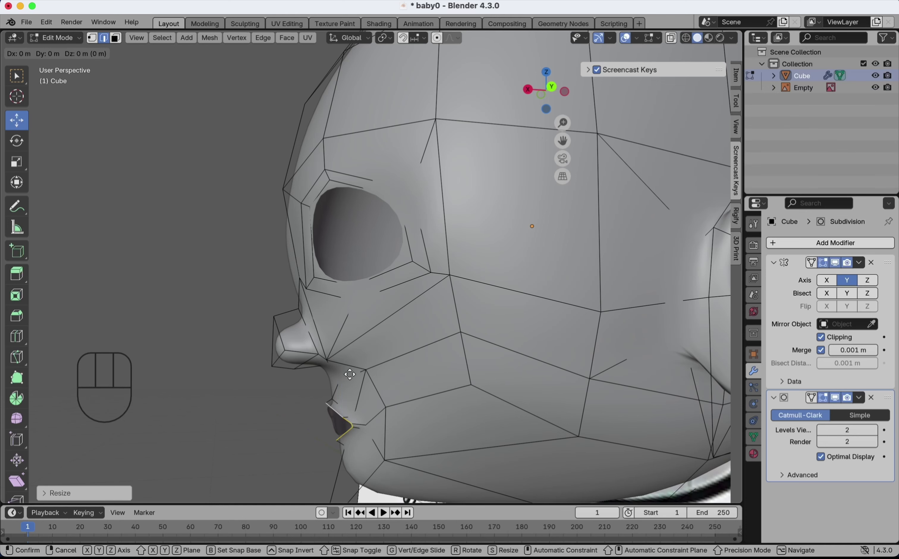
click(300, 428)
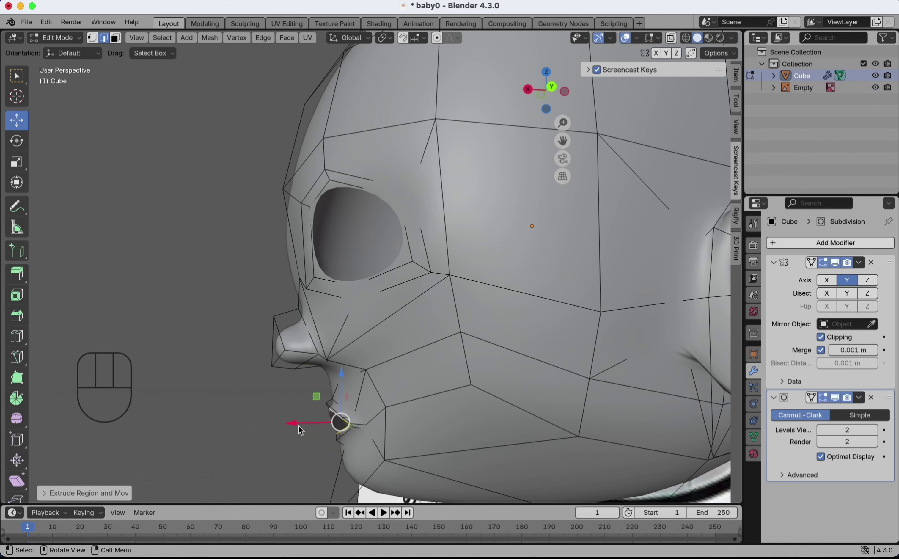
drag(296, 428, 307, 423)
middle_drag(307, 424, 307, 423)
Set the Subdivision modifier's viewport level to 1 and add a loop cut running from the nose's side to the eye opening
key(ctrl+1)
scroll(375, 296, up, 6)
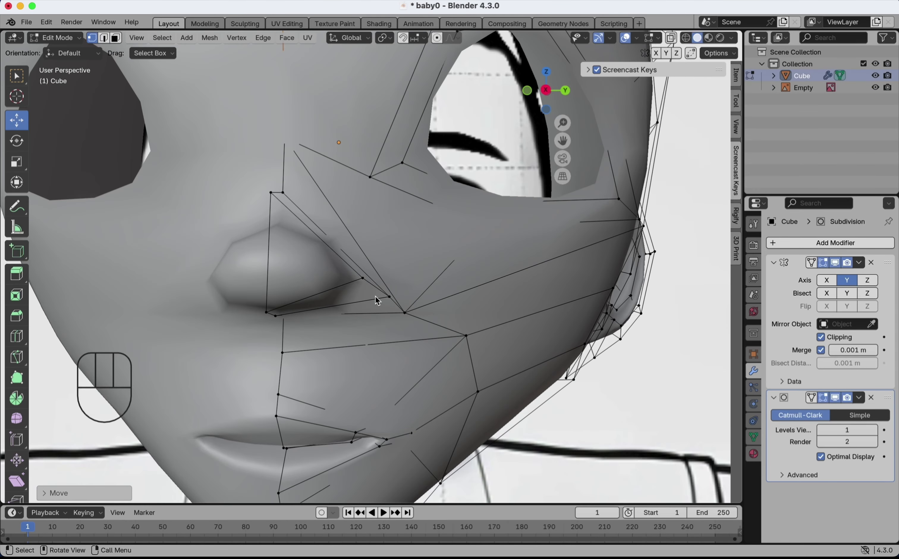
click(17, 336)
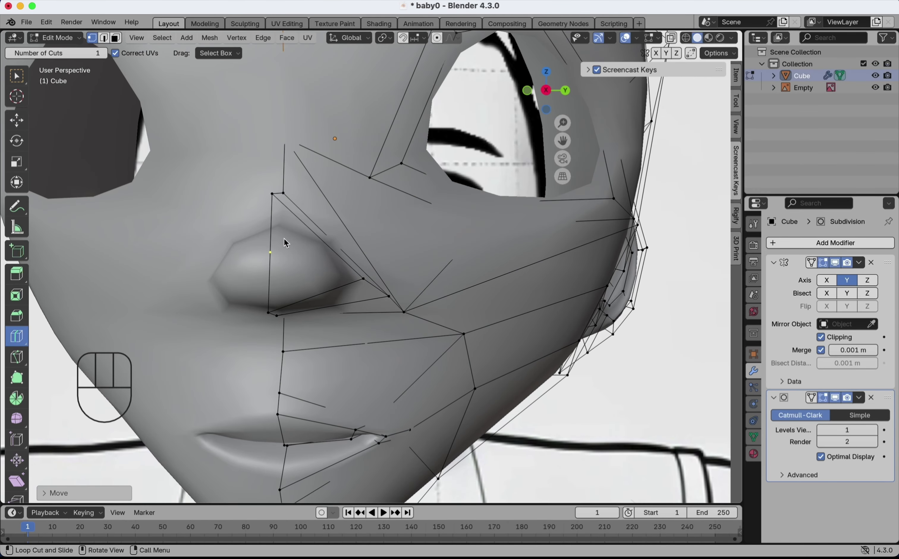
click(320, 220)
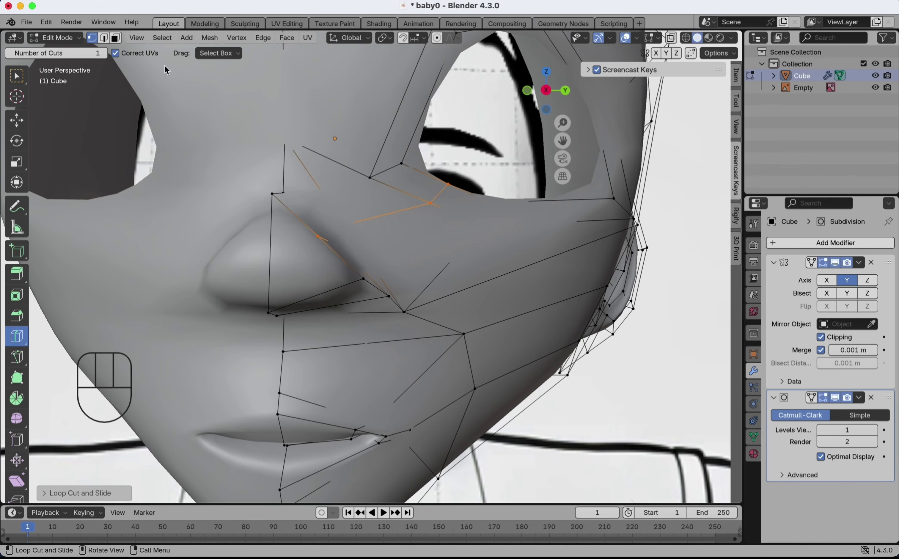
Start a knife cut from the new loop-cut vertex on the nose's side
key(k)
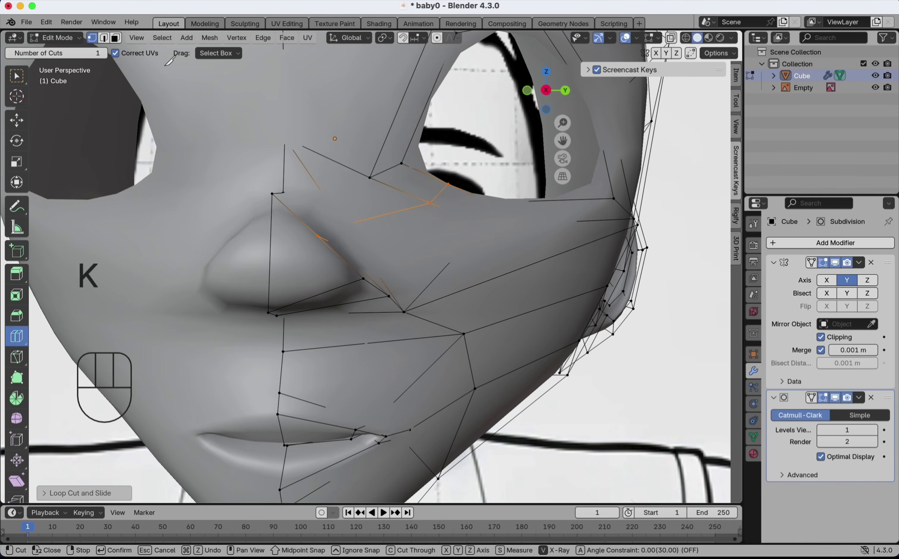
click(317, 236)
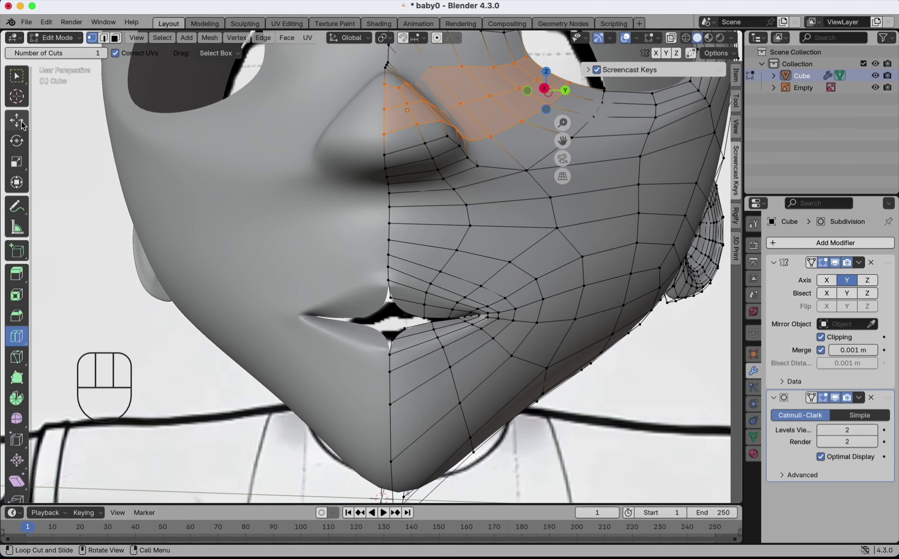
Move the lower- and upper-lip vertices beside the centre onto the mirror line to close the gaps in the mouth
click(22, 125)
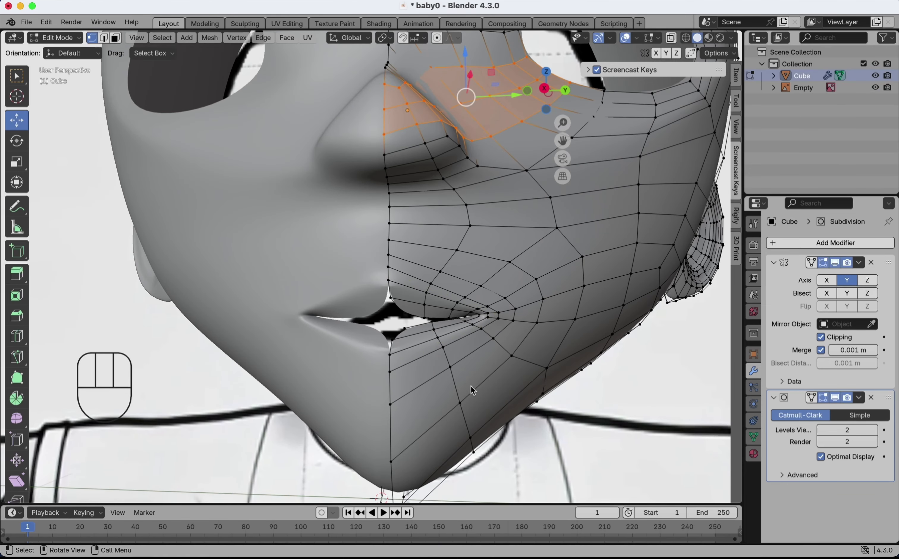
scroll(449, 387, up, 4)
scroll(449, 387, down, 3)
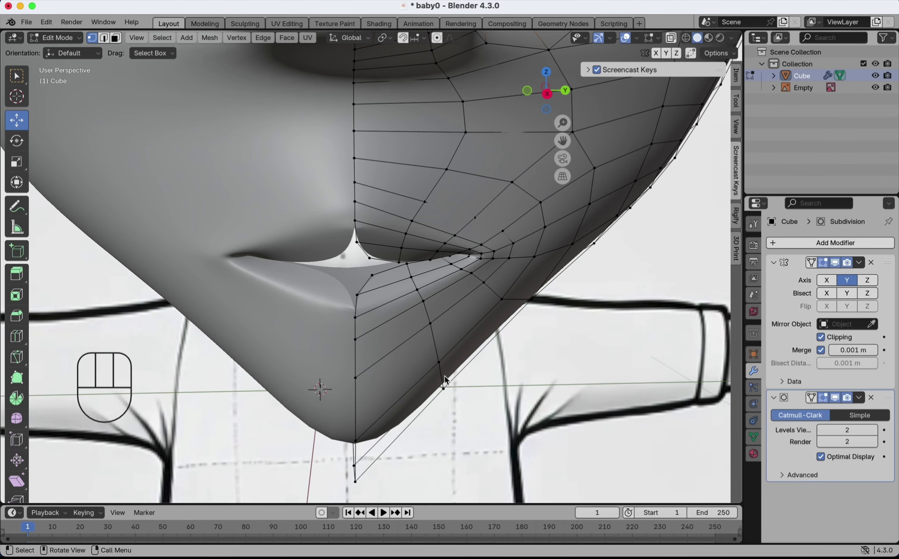
click(372, 275)
drag(416, 278, 391, 295)
scroll(391, 294, down, 1)
scroll(381, 224, up, 3)
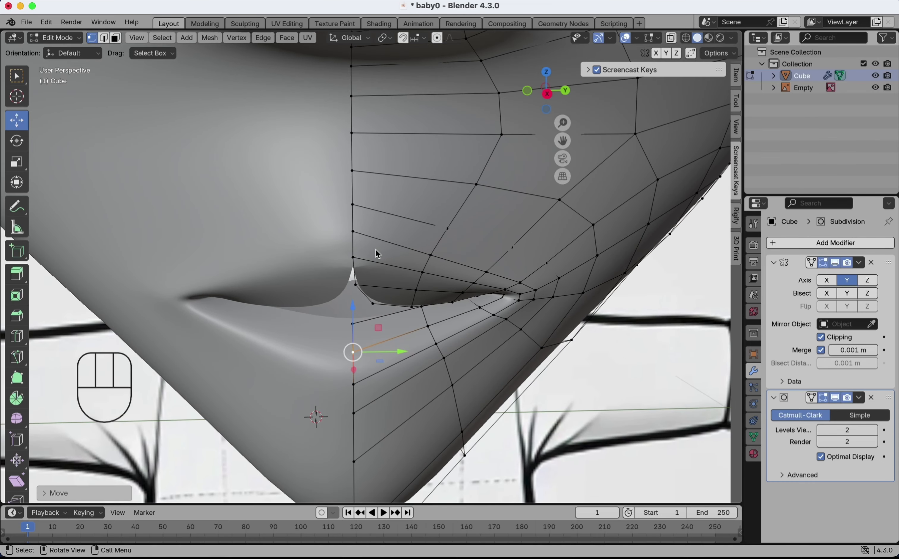
drag(379, 283, 353, 305)
scroll(337, 179, down, 2)
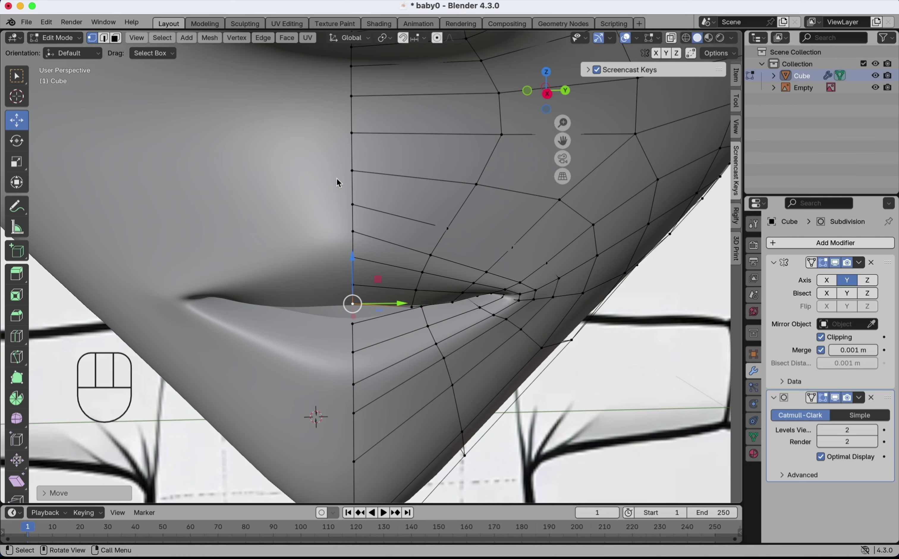
Enable proportional editing and push the centre vertex below the lower lip back into the head and slightly up
scroll(337, 174, right, 10)
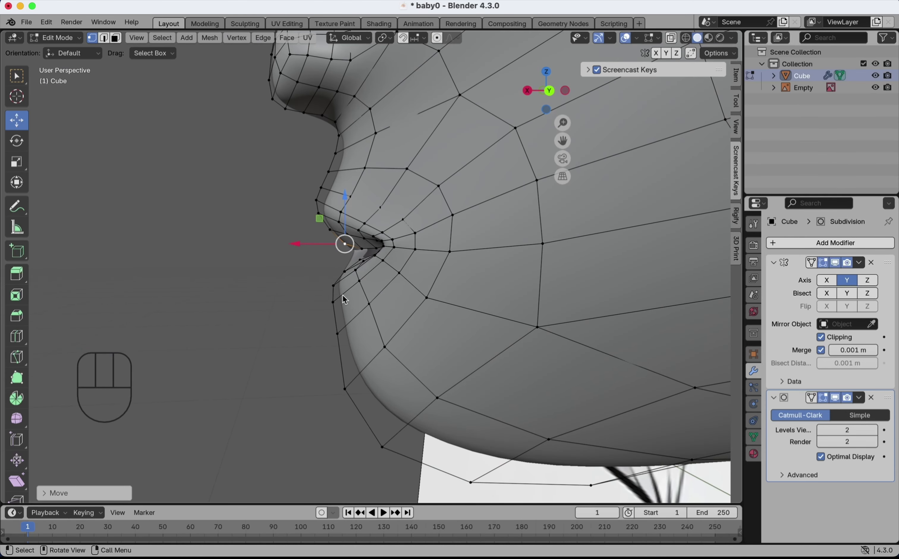
click(346, 394)
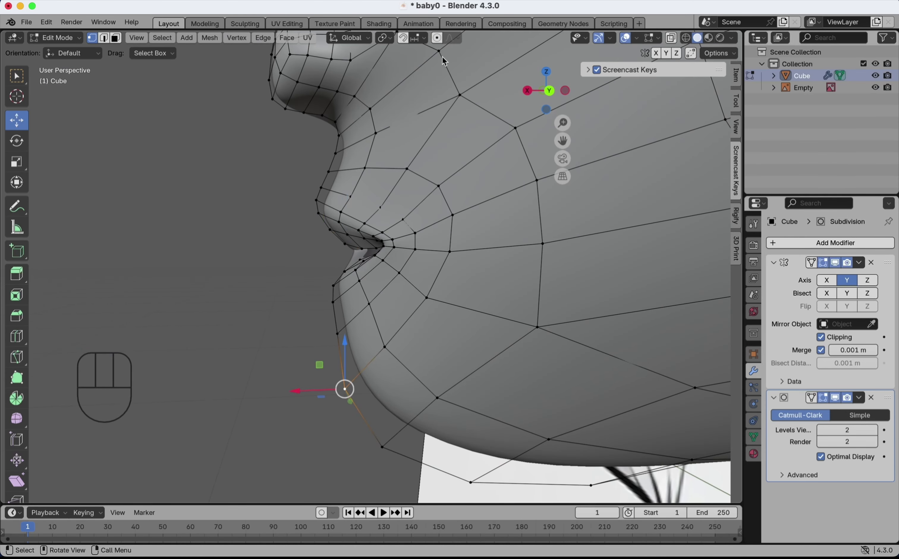
key(super+z)
click(437, 38)
drag(349, 333, 372, 320)
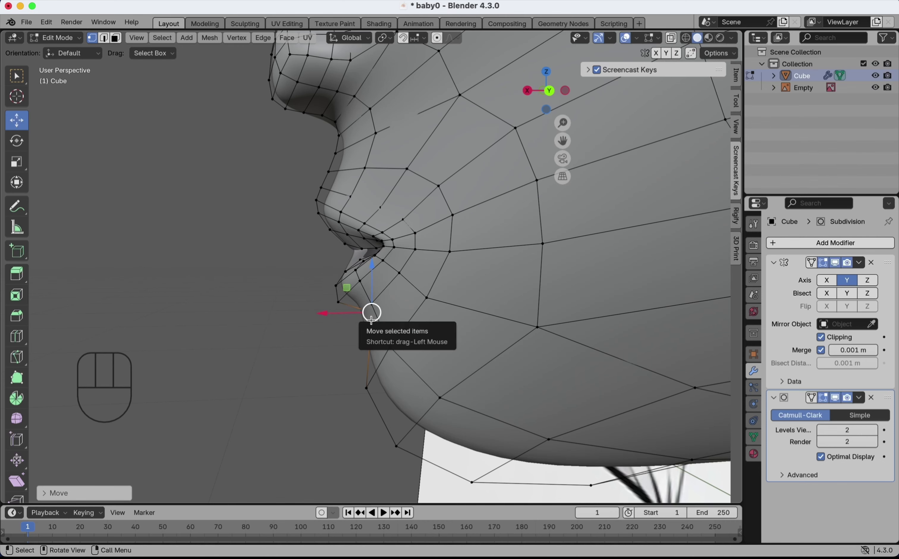
middle_drag(372, 320, 374, 322)
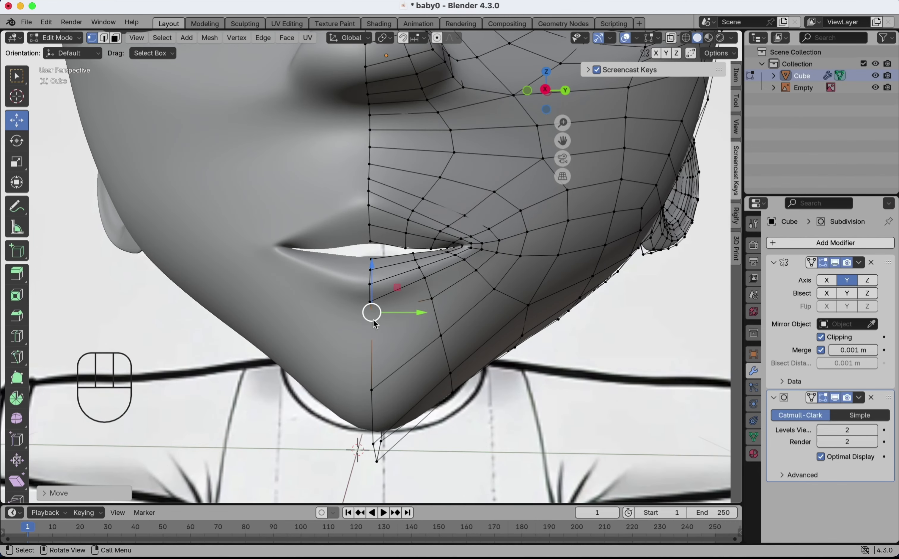
Switch to the Sculpting workspace and round out the nose's tip and sides with the Blob brush at a 161 px radius
click(246, 24)
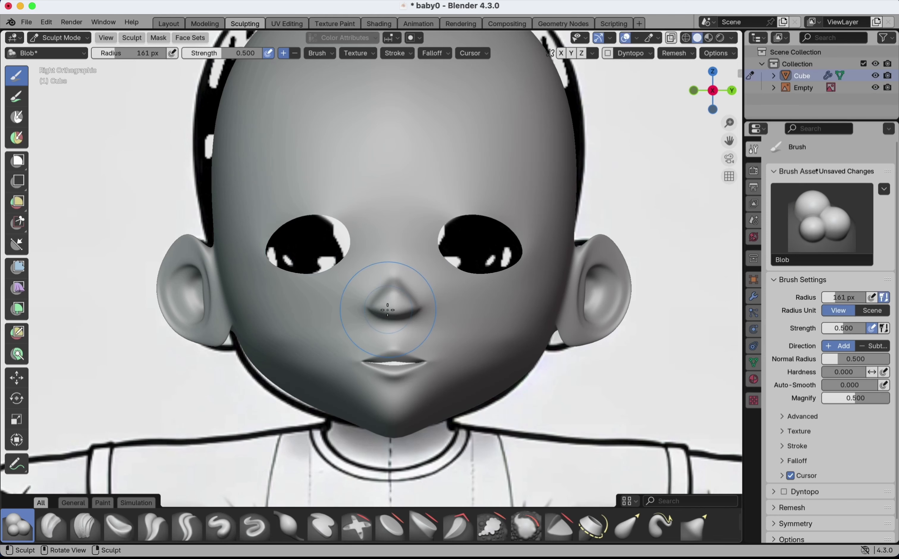
scroll(407, 274, up, 5)
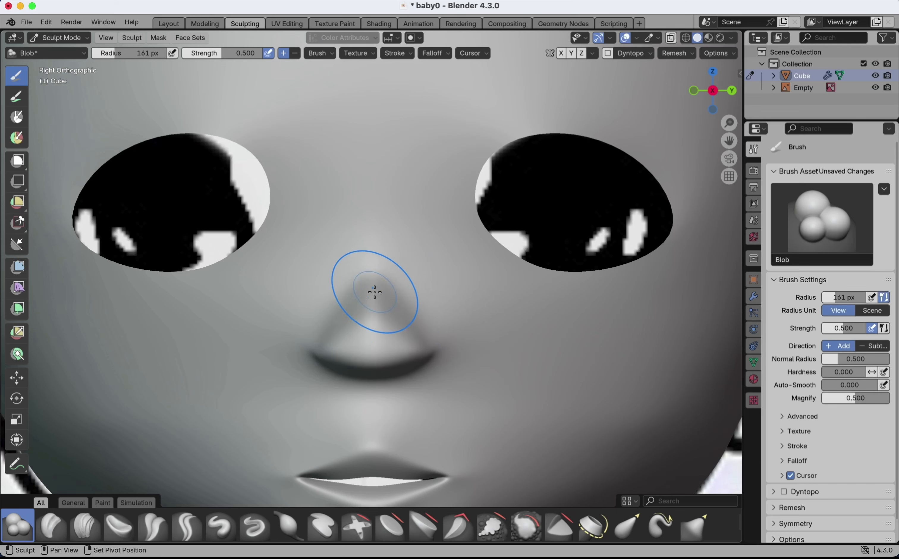
mouse_move(381, 301)
mouse_down()
mouse_move(406, 301)
mouse_move(427, 353)
mouse_up()
mouse_move(411, 320)
middle_down()
mouse_move(418, 330)
mouse_move(409, 335)
middle_up()
drag(417, 351, 401, 331)
mouse_move(388, 311)
middle_down()
mouse_move(375, 332)
mouse_move(405, 326)
mouse_move(391, 321)
mouse_move(401, 321)
mouse_move(392, 371)
mouse_move(412, 320)
middle_up()
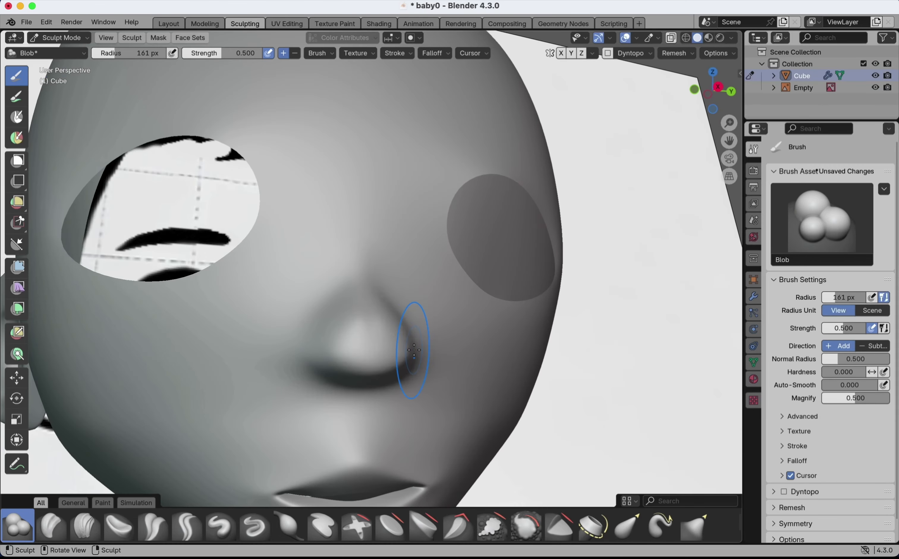
drag(375, 334, 367, 315)
middle_drag(367, 304, 369, 304)
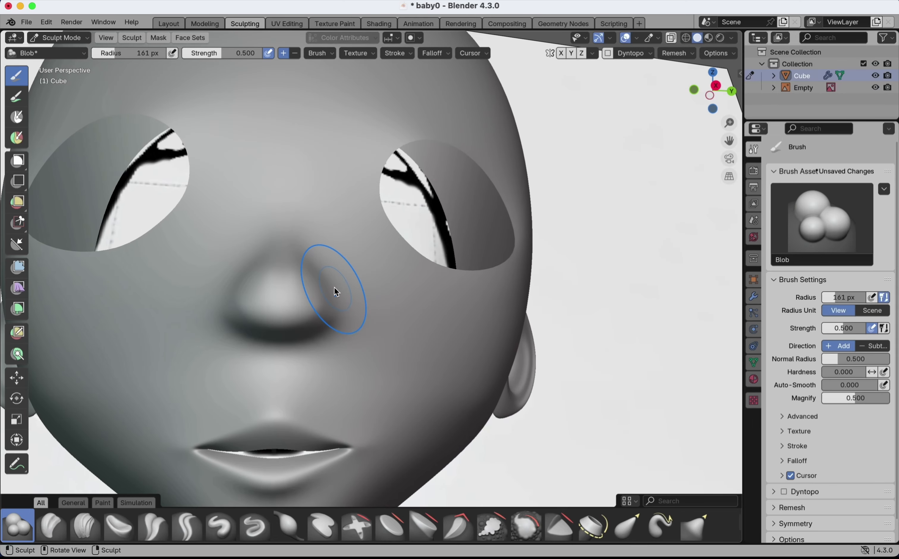
drag(333, 293, 318, 290)
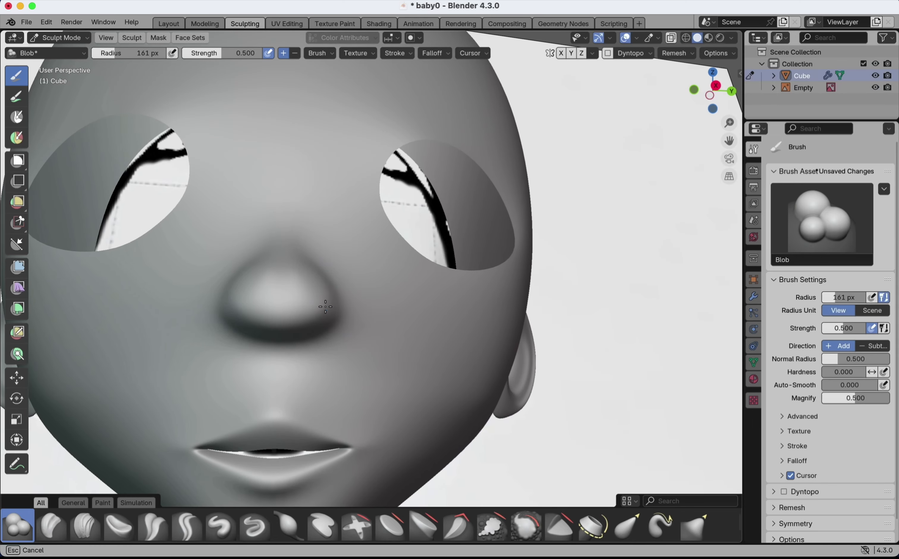
middle_drag(371, 361, 381, 357)
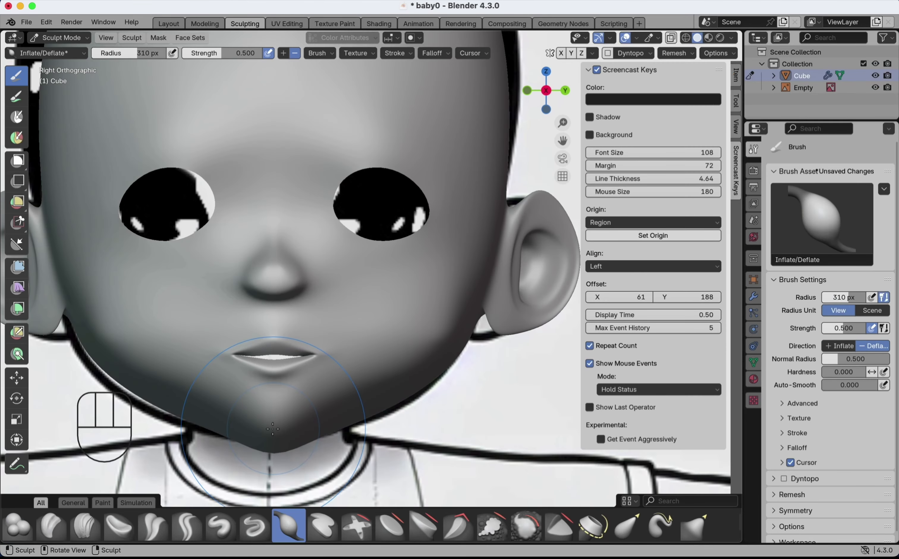
Set the brush radius to 74 px and sculpt fuller lower and upper lips with the Inflate/Deflate and Blob brushes
middle_drag(272, 429, 273, 428)
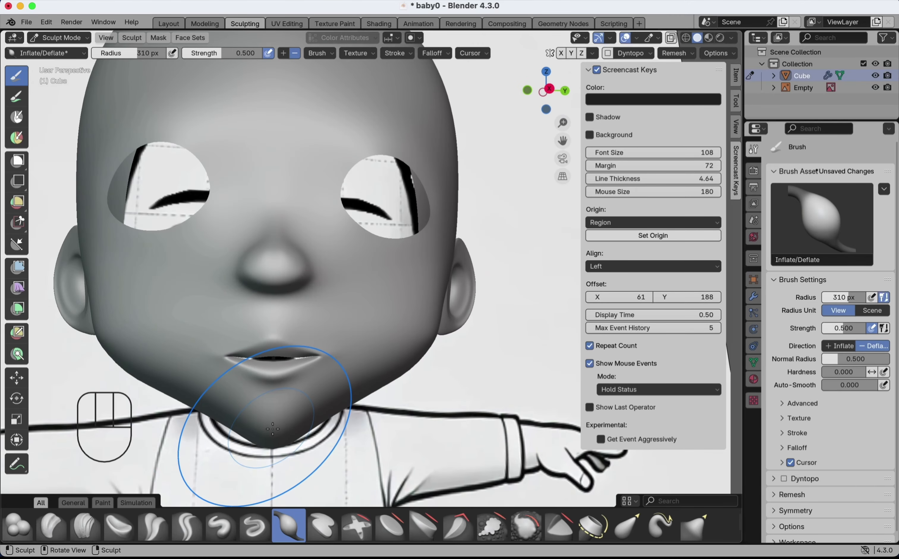
scroll(271, 378, up, 1)
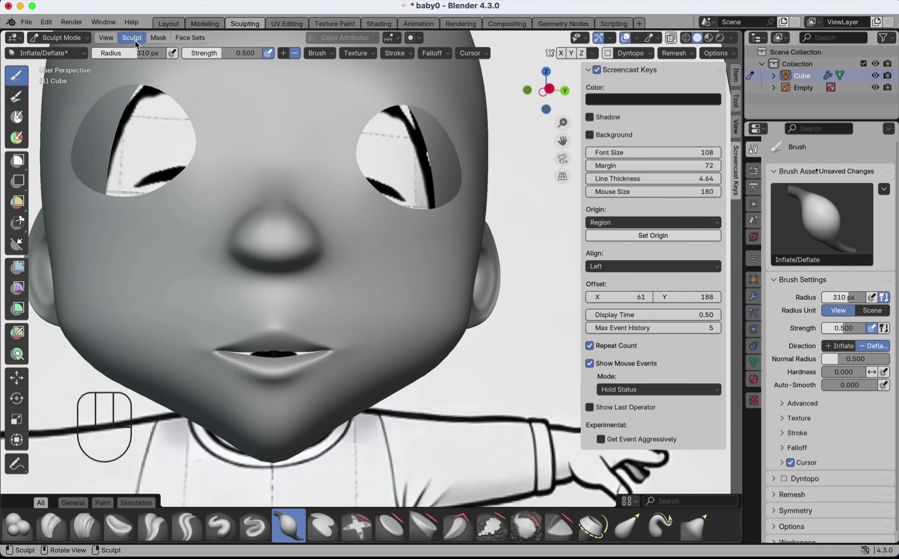
drag(148, 53, 129, 53)
scroll(296, 364, up, 5)
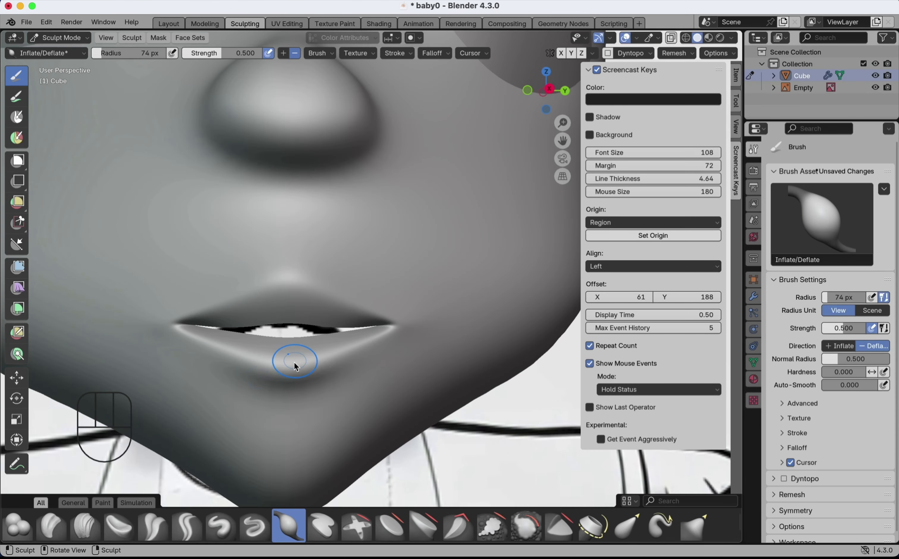
drag(293, 361, 298, 365)
drag(299, 364, 299, 365)
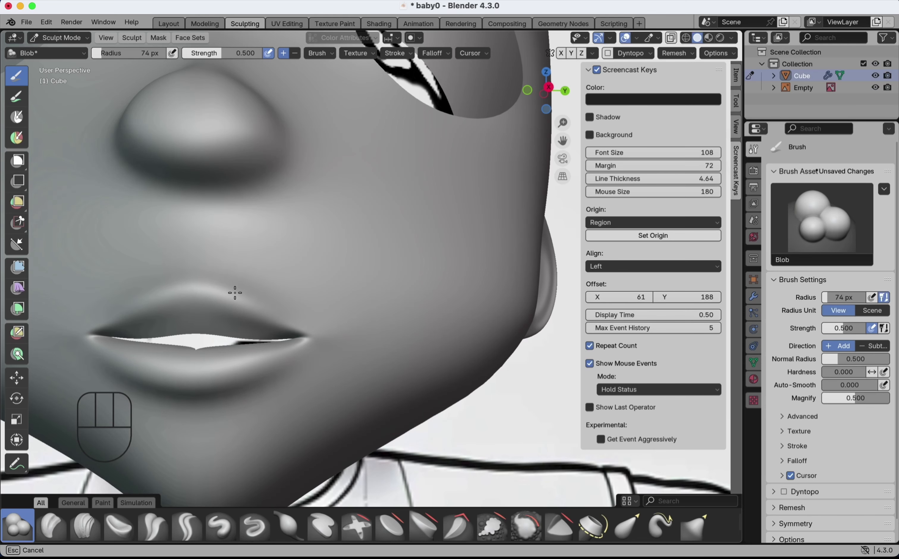
mouse_move(219, 301)
middle_down()
mouse_move(232, 375)
mouse_move(248, 371)
mouse_move(241, 375)
middle_up()
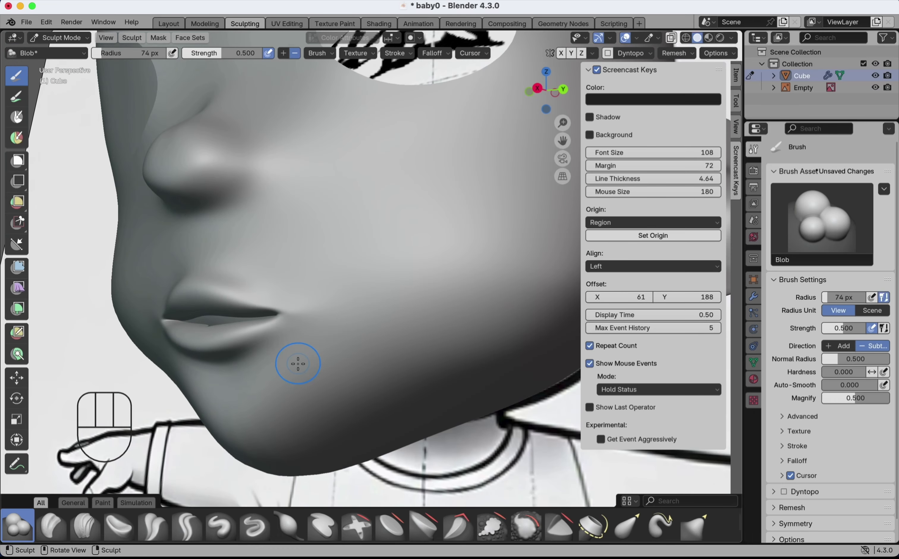
key(shift)
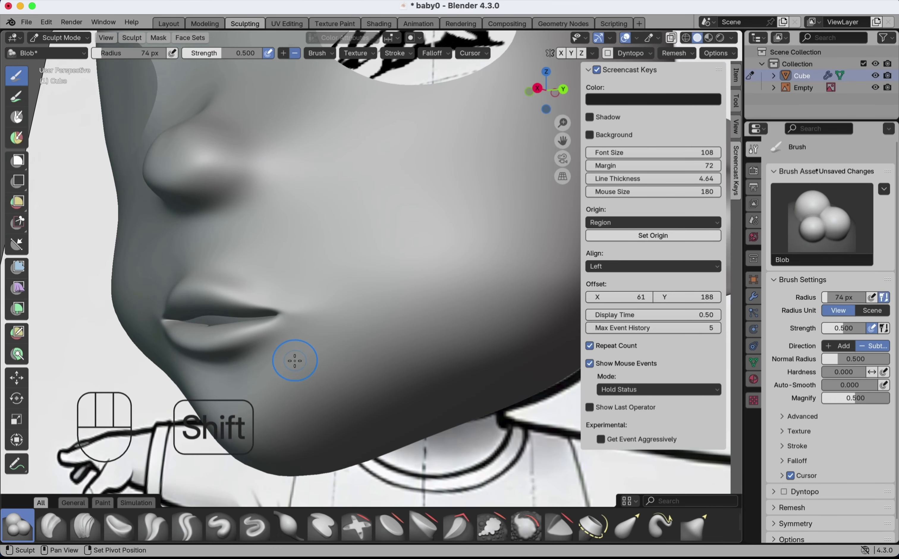
scroll(323, 353, down, 10)
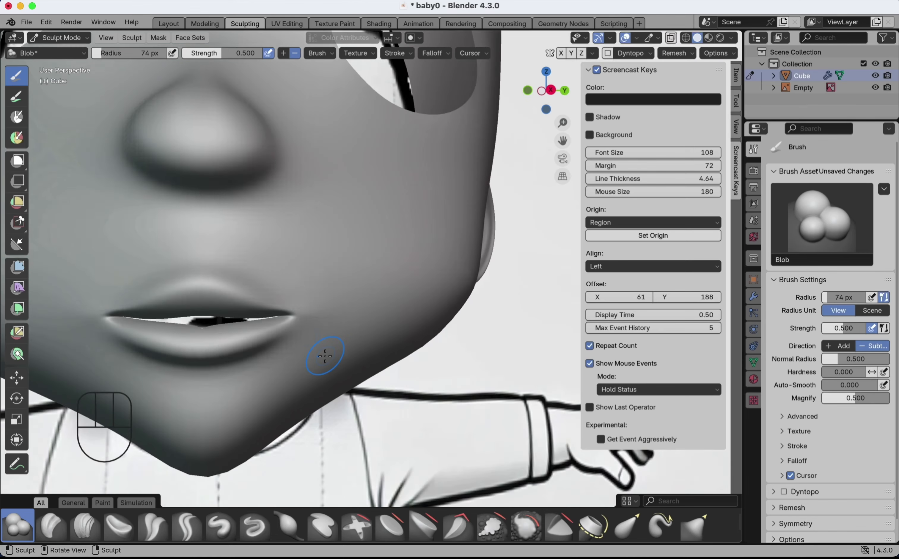
scroll(325, 356, right, 3)
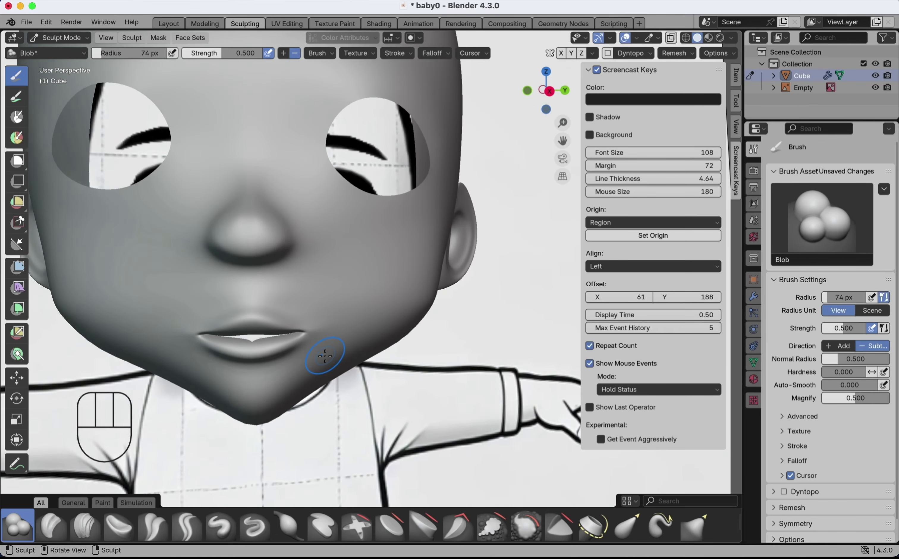
Set the Blob brush direction to Add and build up a raised rim along the ear's upper and outer edge
middle_drag(325, 356, 421, 277)
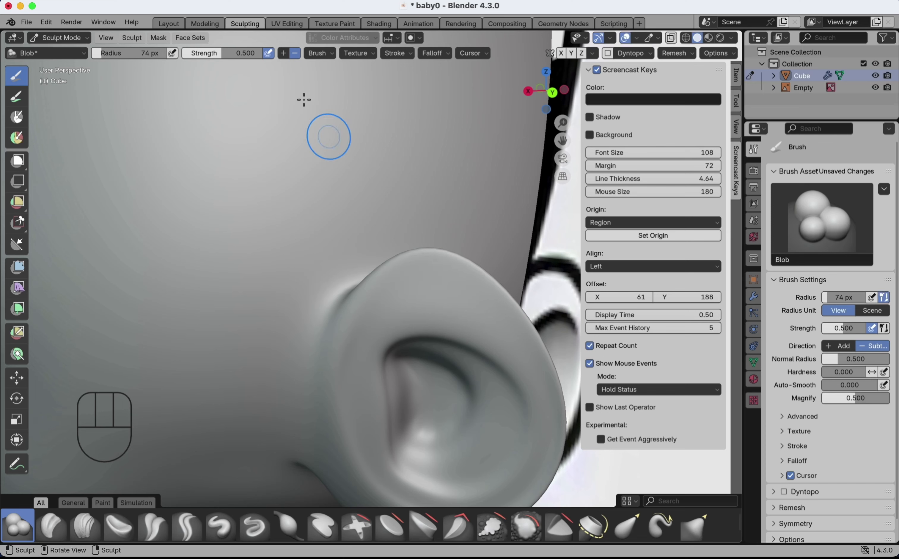
click(283, 53)
drag(444, 282, 391, 297)
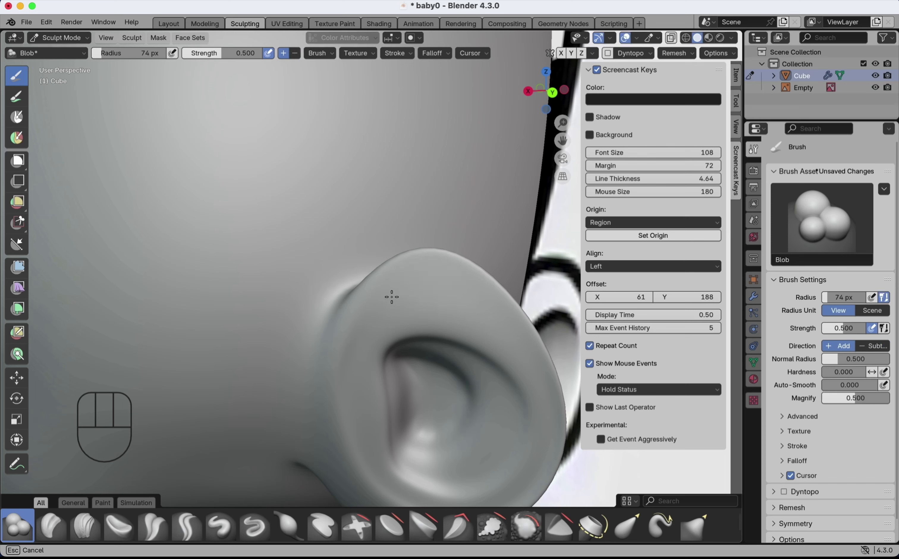
mouse_move(448, 275)
mouse_down()
mouse_move(514, 311)
mouse_move(431, 281)
mouse_move(470, 286)
mouse_move(519, 336)
mouse_up()
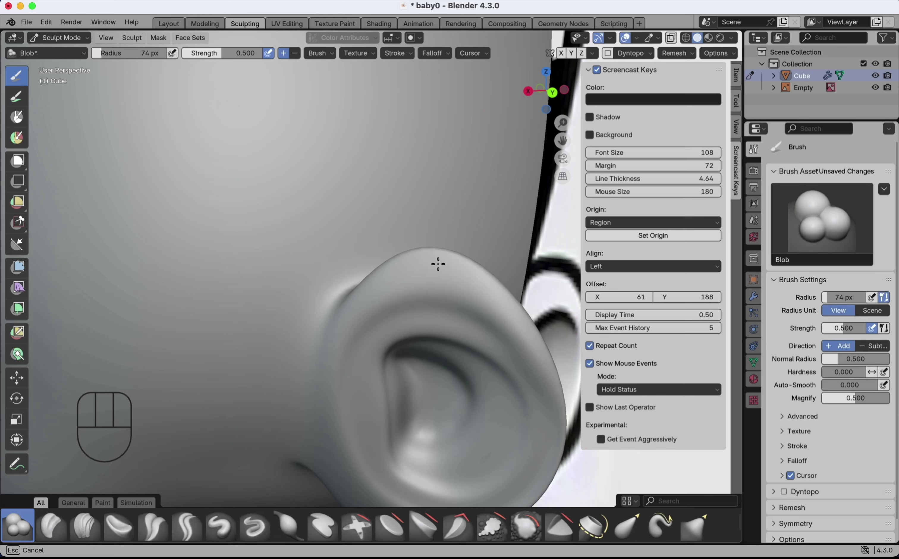
mouse_move(450, 264)
mouse_down()
mouse_move(537, 341)
mouse_move(547, 416)
mouse_up()
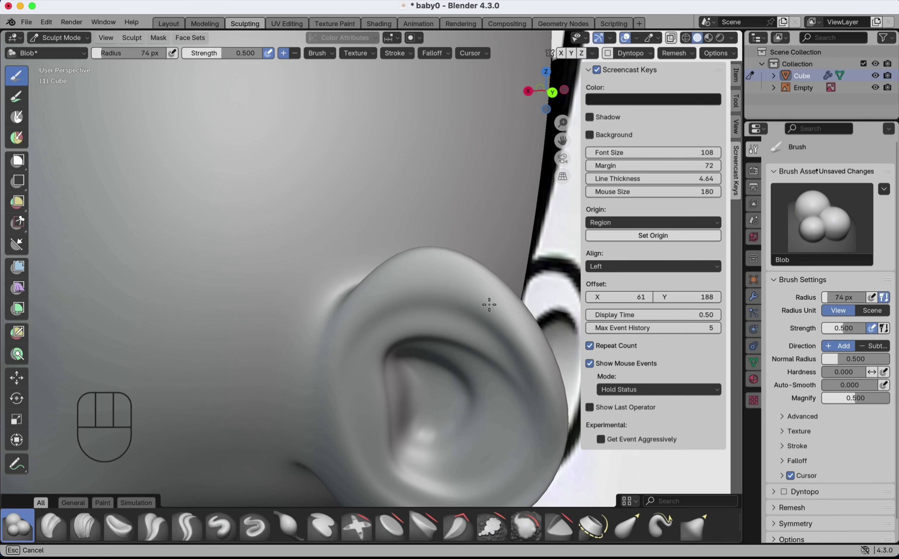
drag(443, 270, 440, 270)
scroll(383, 223, left, 8)
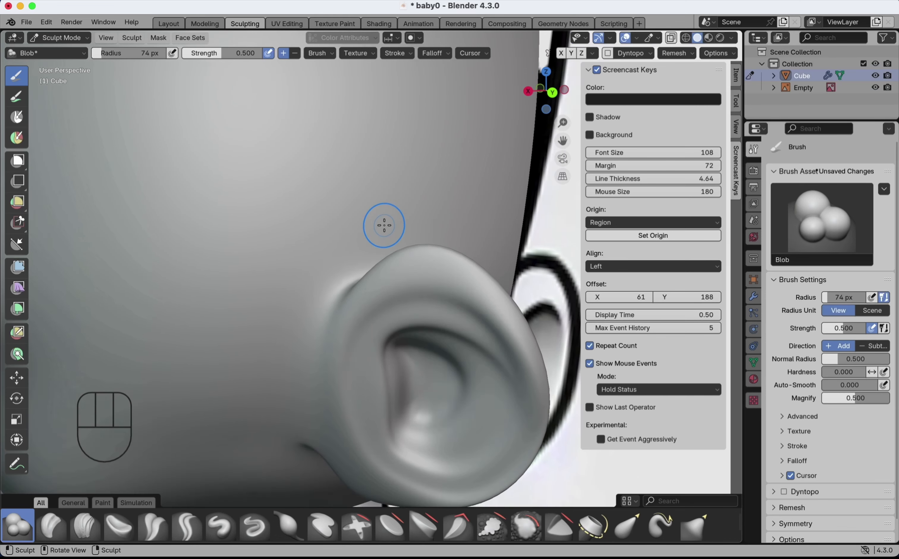
Strengthen the ear's outer rim with further Blob strokes across its top and down its back edge
scroll(445, 256, up, 3)
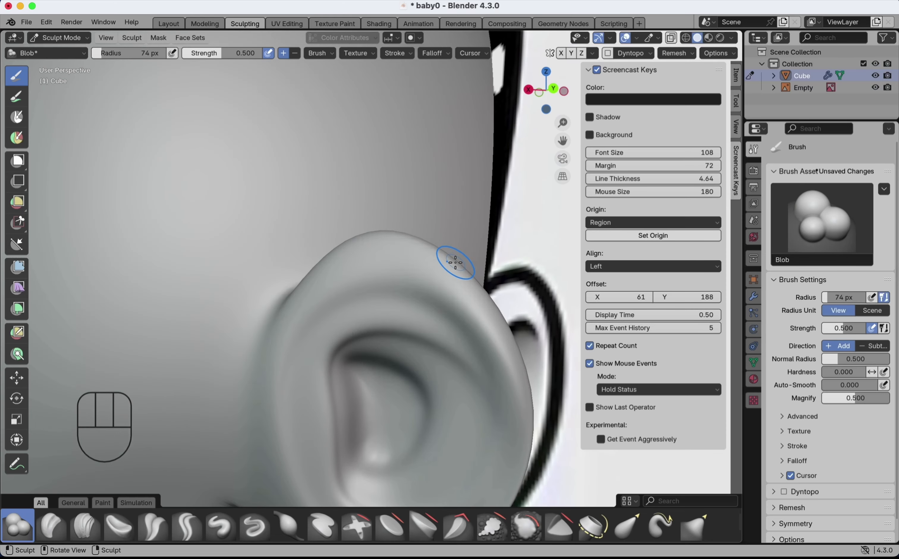
drag(425, 257, 439, 265)
drag(366, 262, 475, 319)
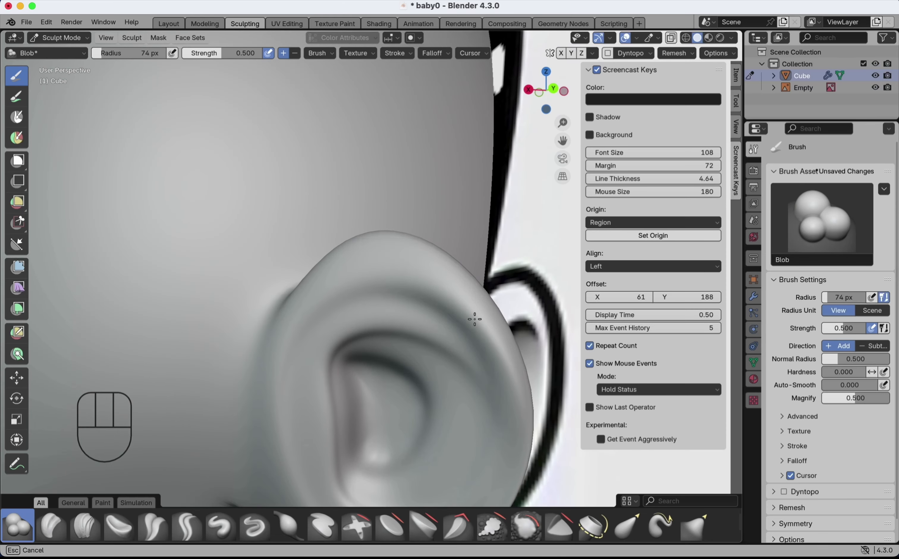
drag(503, 349, 518, 396)
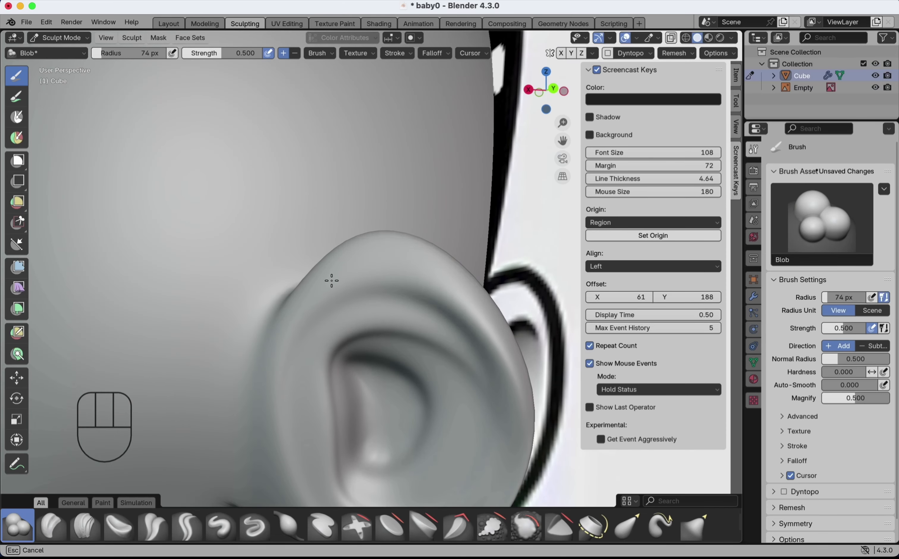
drag(327, 284, 391, 263)
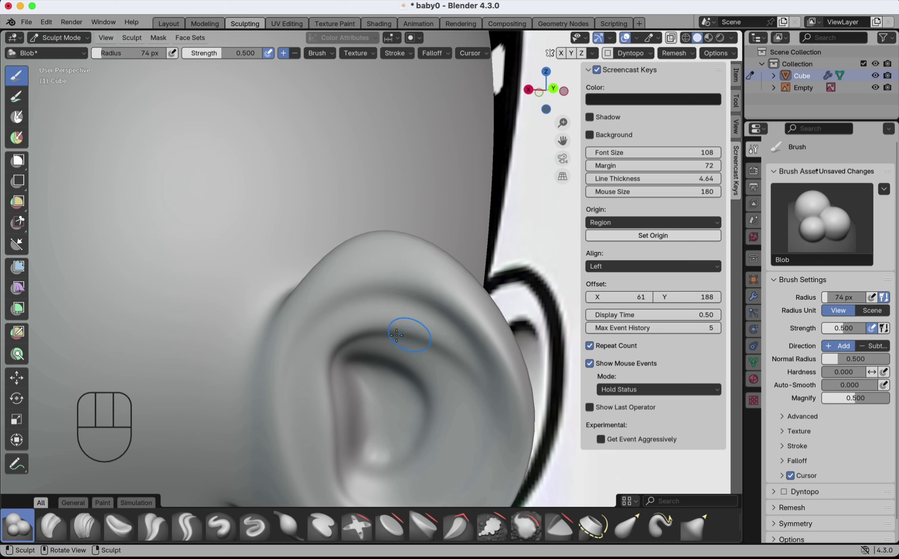
Sculpt the ear's inner fold with the Blob brush, following the curve around the ear cavity and along its lower edge
mouse_move(362, 334)
mouse_down()
mouse_move(416, 326)
mouse_move(478, 392)
mouse_move(481, 422)
mouse_up()
mouse_move(474, 389)
mouse_down()
mouse_move(457, 361)
mouse_move(486, 457)
mouse_up()
scroll(406, 266, down, 1)
scroll(406, 266, down, 1)
mouse_move(462, 303)
mouse_down()
mouse_move(474, 407)
mouse_move(451, 440)
mouse_up()
mouse_move(367, 441)
mouse_down()
mouse_move(405, 447)
mouse_move(409, 465)
mouse_move(370, 465)
mouse_move(398, 468)
mouse_move(349, 479)
mouse_move(412, 431)
mouse_up()
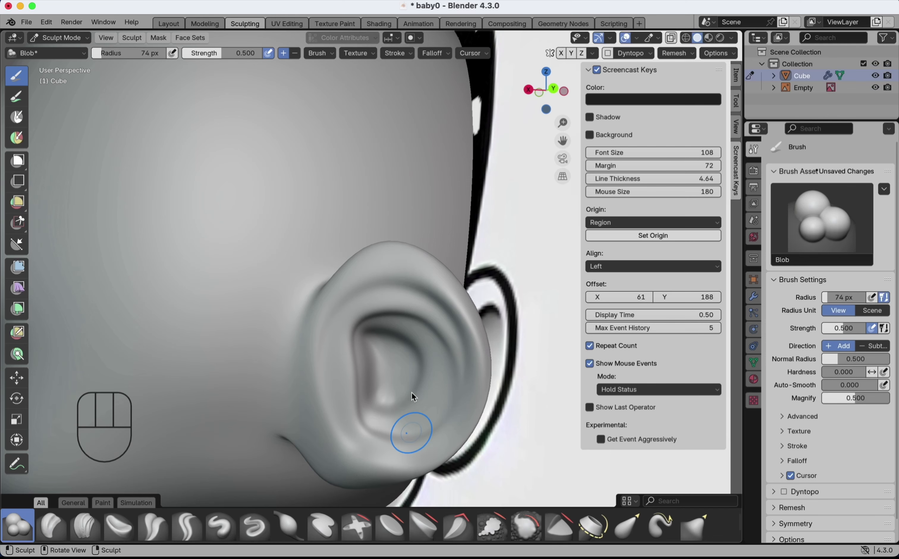
Reshape the ear's inner cavity and its front wall with the Elastic Grab brush, smoothing across the hollow
click(625, 528)
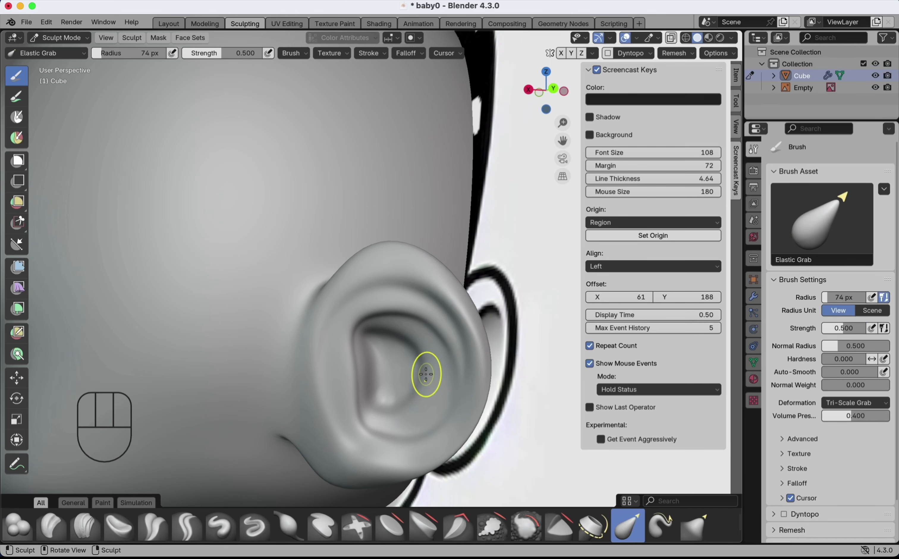
middle_drag(425, 373, 424, 368)
mouse_move(423, 368)
mouse_down()
mouse_move(362, 364)
mouse_move(307, 323)
mouse_up()
middle_drag(404, 364, 361, 373)
drag(349, 365, 375, 364)
middle_drag(399, 364, 388, 366)
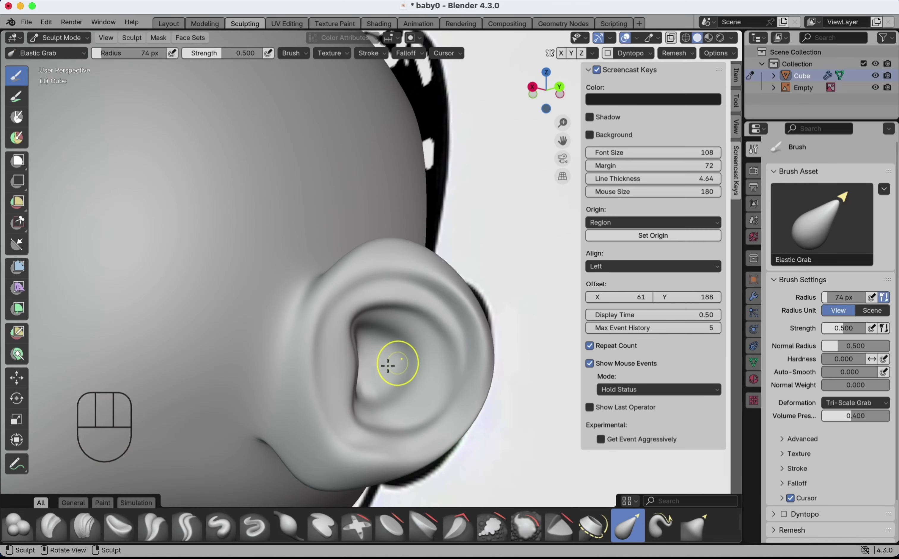
drag(365, 374, 369, 373)
middle_drag(369, 374, 353, 367)
mouse_move(352, 367)
shift+mouse_down()
mouse_move(345, 335)
mouse_move(351, 401)
mouse_move(355, 366)
mouse_move(401, 367)
shift+mouse_up()
middle_drag(401, 367, 404, 370)
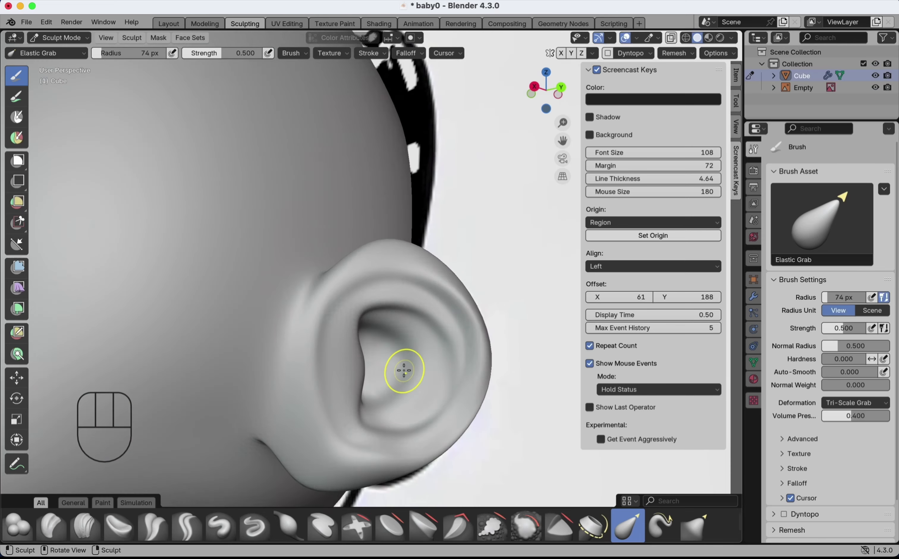
scroll(404, 370, down, 5)
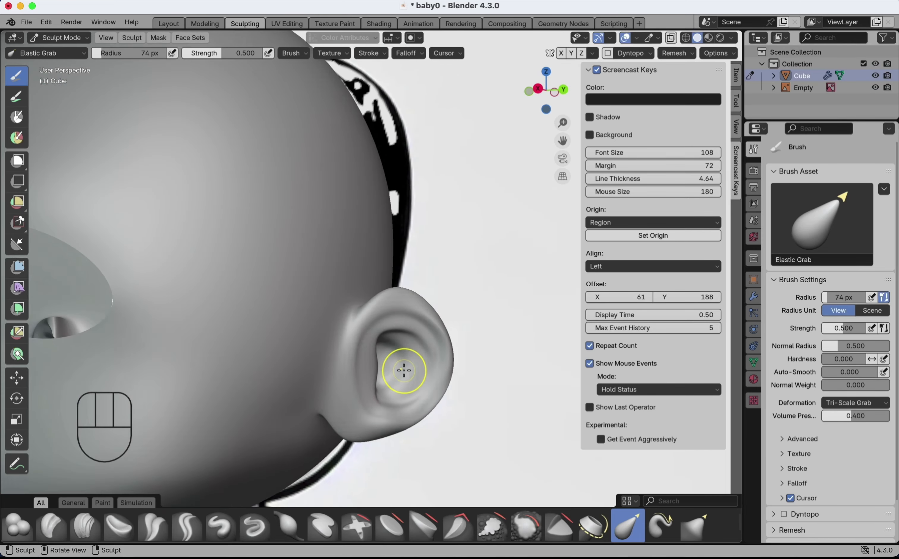
scroll(404, 370, down, 5)
middle_drag(404, 370, 392, 365)
Delete the selected faces on the underside of the nose
scroll(388, 354, up, 5)
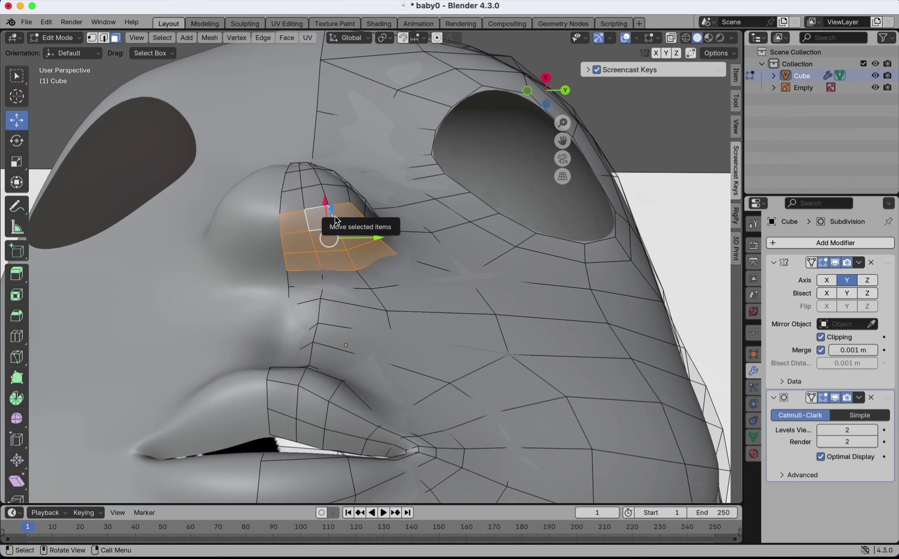
key(x)
click(337, 219)
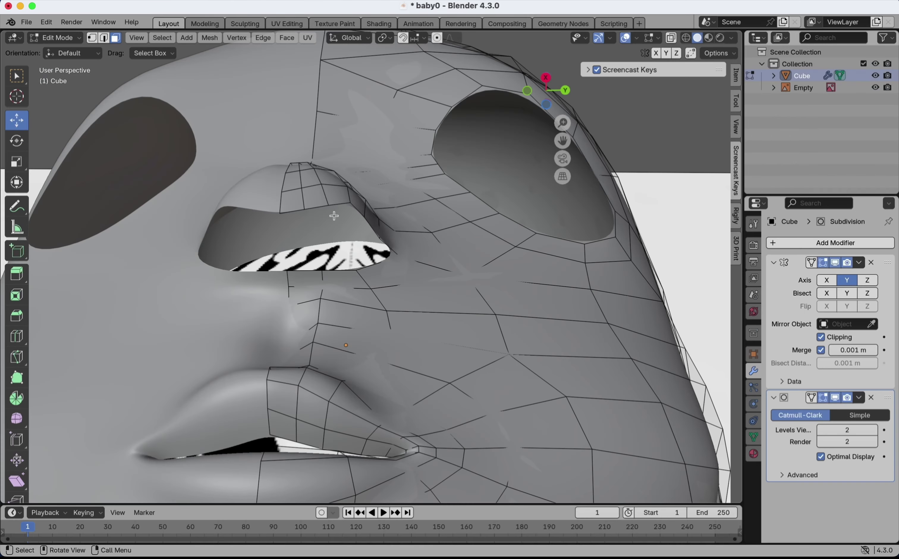
Fill the edge loop of the hole under the nose with a single face and inset it slightly
click(104, 38)
alt+click(299, 213)
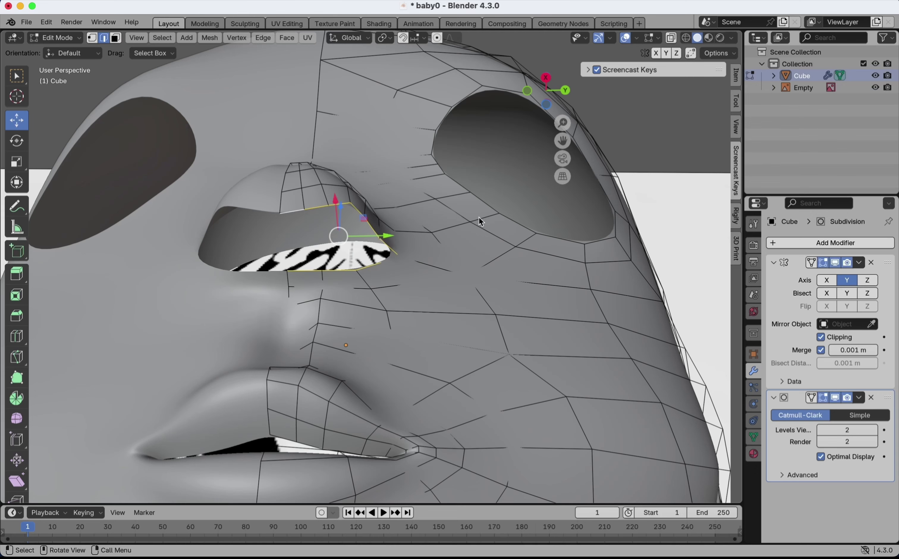
key(f)
key(i)
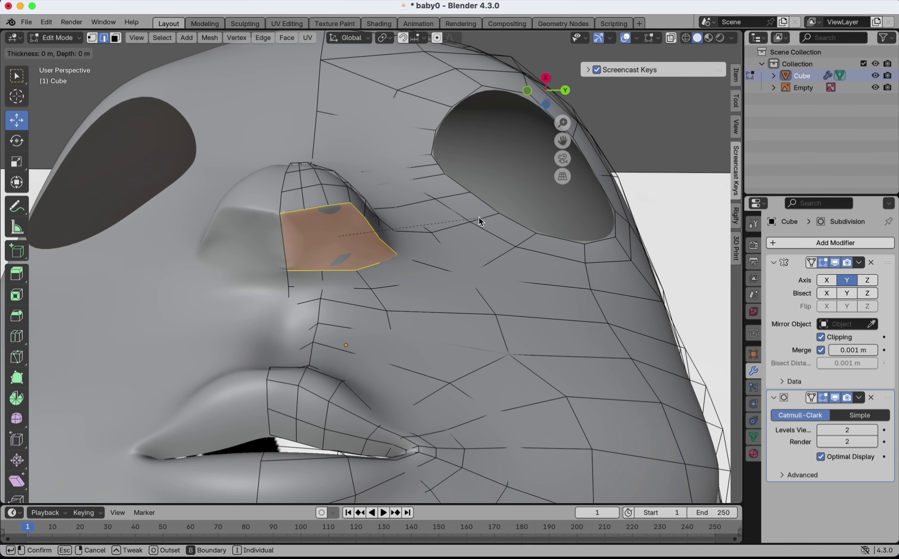
click(471, 221)
Extrude the inset face up into the nose to form the nostril cavity
scroll(470, 221, up, 10)
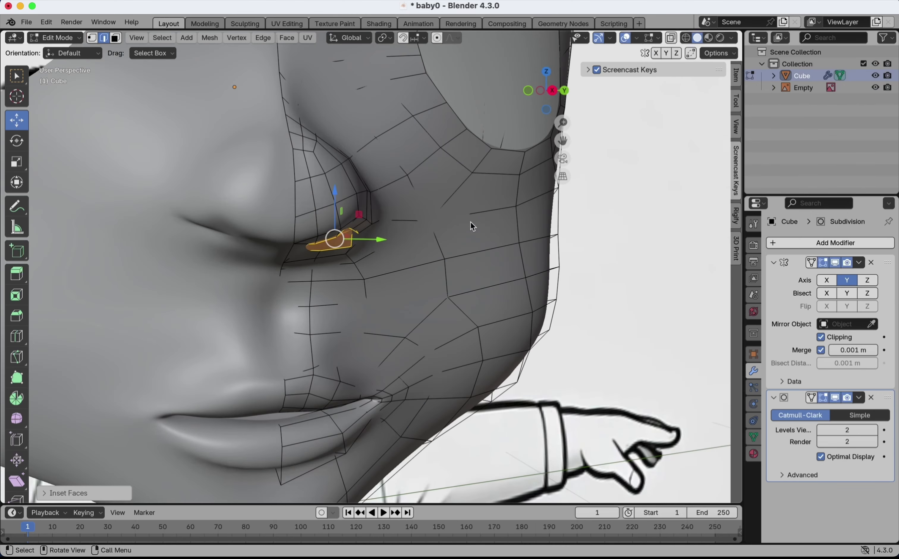
key(e)
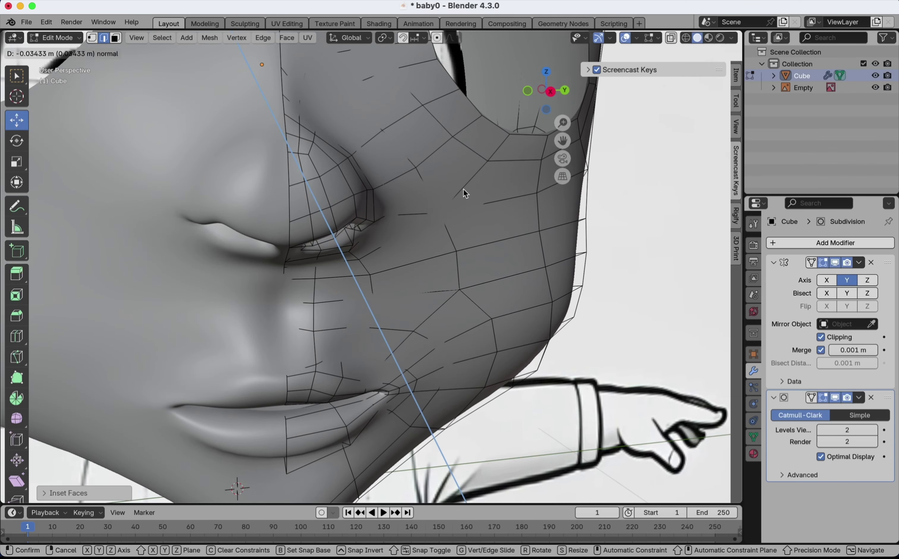
click(462, 188)
scroll(463, 188, down, 10)
scroll(463, 189, up, 8)
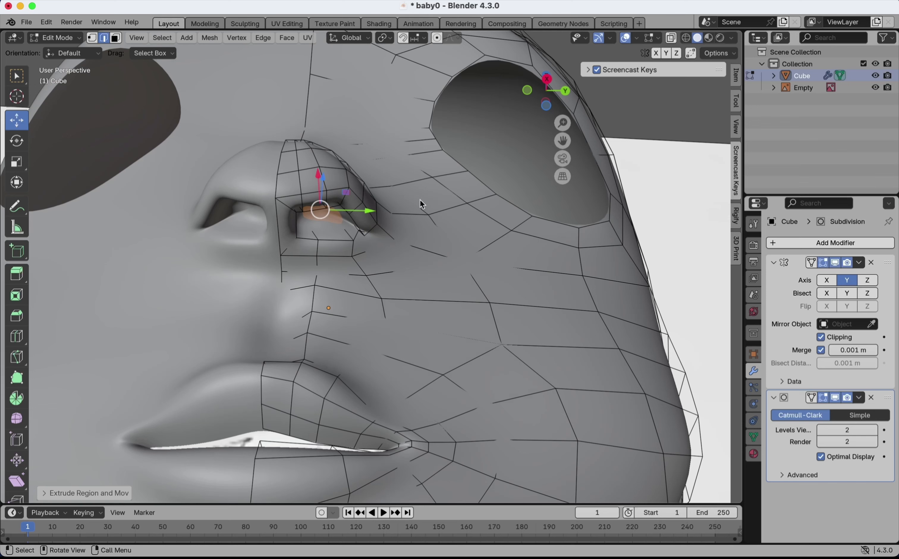
Narrow the nostril's inner face along the Y axis and move it outward along Y
key(s)
key(y)
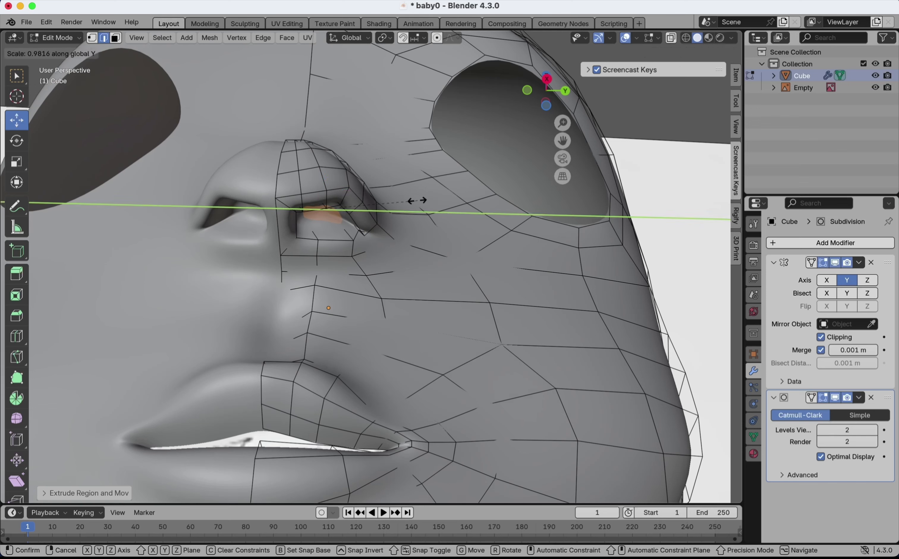
click(390, 211)
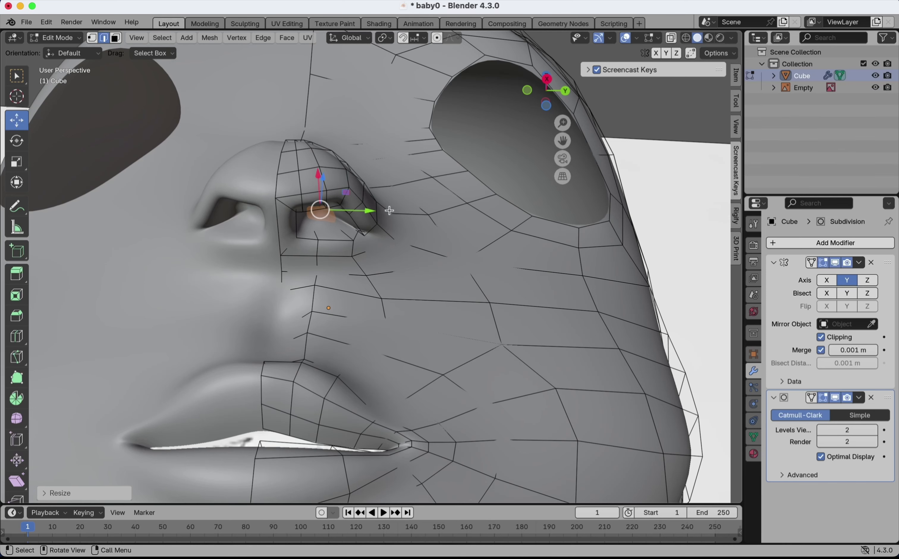
key(g)
key(y)
click(366, 207)
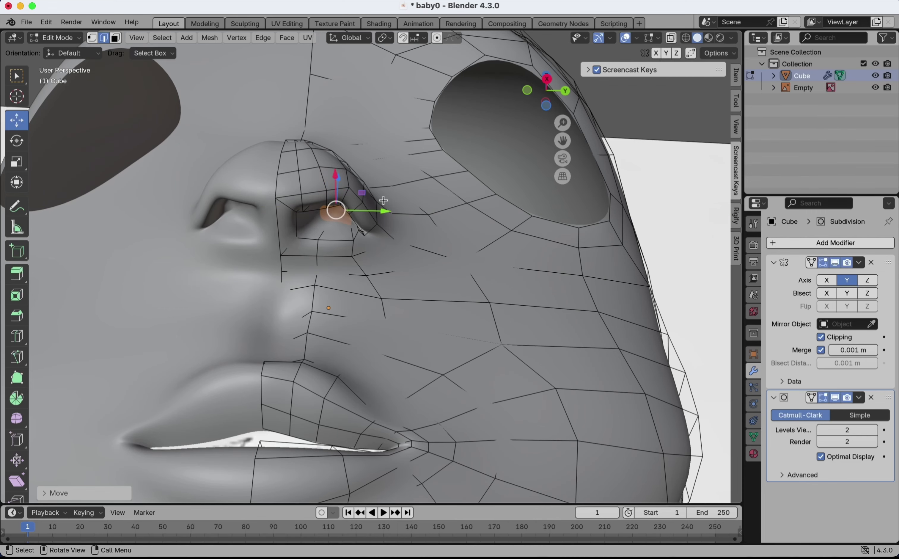
Raise the nostril's inner face along the Z axis and shift it slightly back toward the nose's centre along Y
middle_drag(349, 209, 337, 206)
key(g)
key(z)
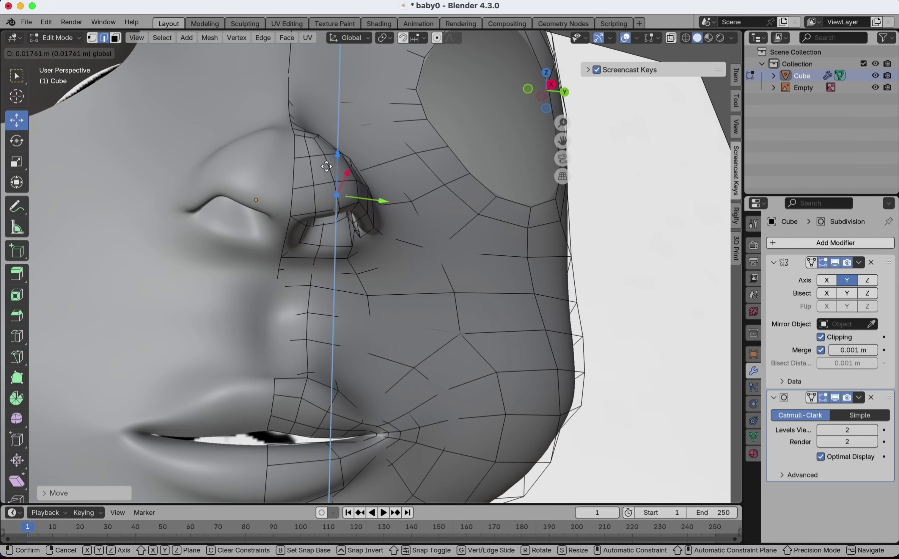
click(318, 165)
drag(380, 196, 368, 197)
middle_drag(369, 197, 370, 188)
Round the nostril opening by repositioning individual vertices on its inner side
click(92, 39)
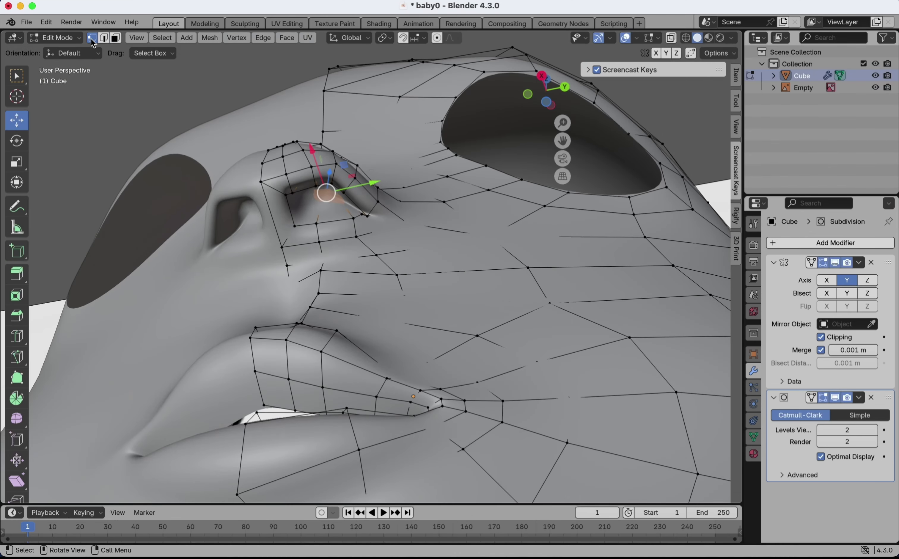
click(296, 223)
middle_drag(297, 222, 300, 224)
drag(302, 225, 325, 193)
click(307, 196)
middle_drag(371, 244, 324, 185)
drag(300, 198, 287, 220)
Move the vertex at the nostril's lower outer rim inward and slightly down
click(369, 267)
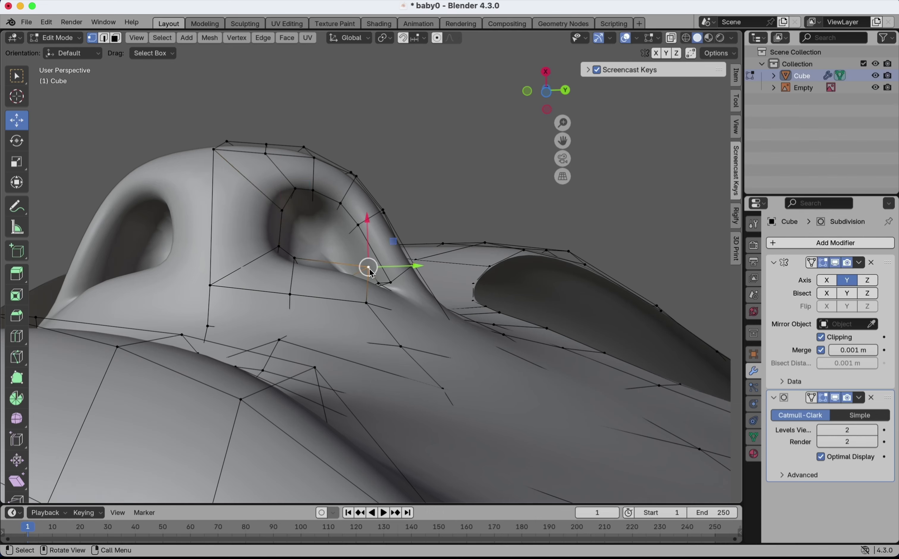
drag(370, 273, 355, 283)
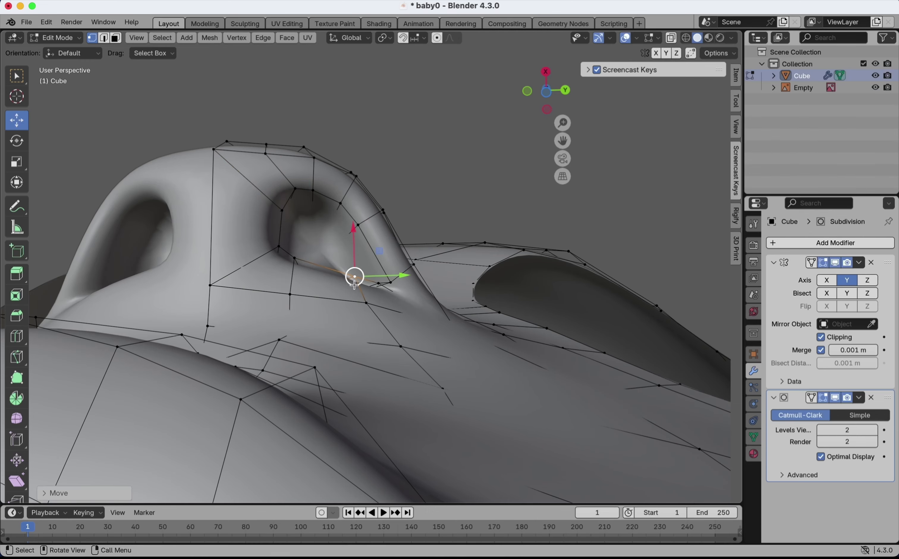
scroll(354, 278, up, 10)
scroll(355, 281, down, 5)
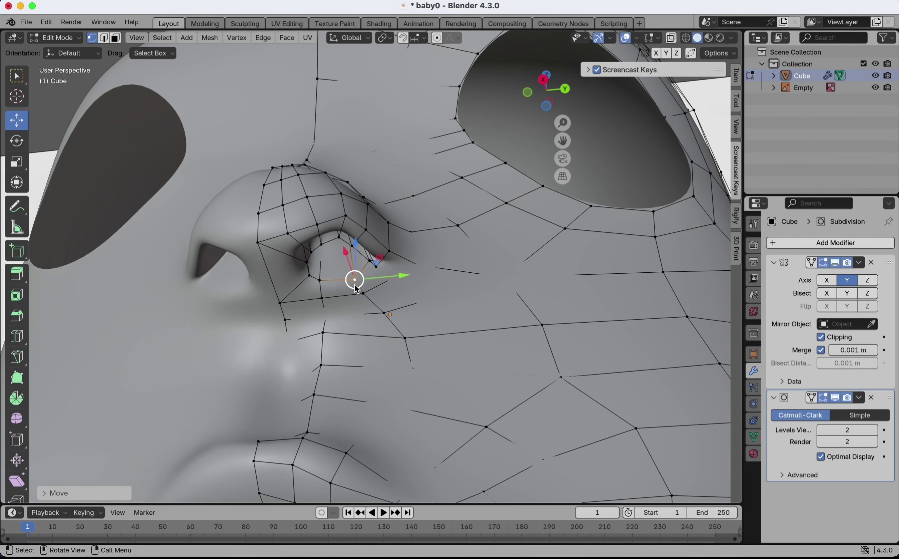
Reposition the vertices where the top of the nose meets the bridge to smooth the profile
click(257, 213)
scroll(335, 159, up, 10)
drag(257, 213, 334, 158)
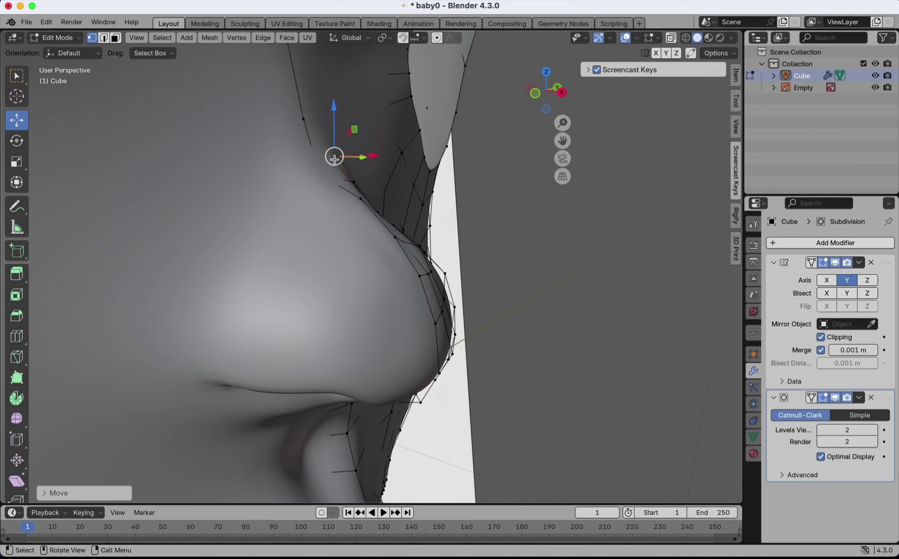
scroll(335, 158, up, 10)
scroll(325, 175, up, 10)
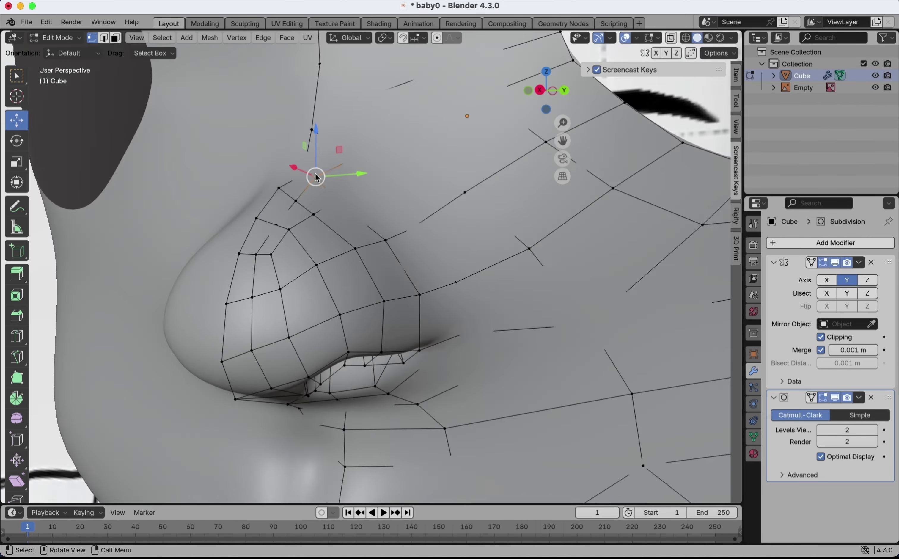
drag(316, 178, 282, 201)
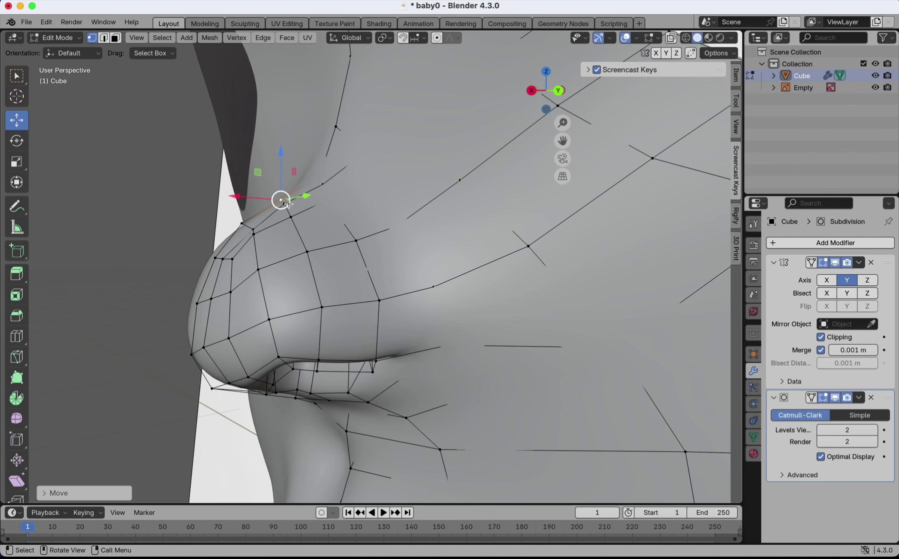
Turn on proportional editing, then rotate and move the nose tip upward from its selected vertices
scroll(282, 200, up, 10)
click(196, 307)
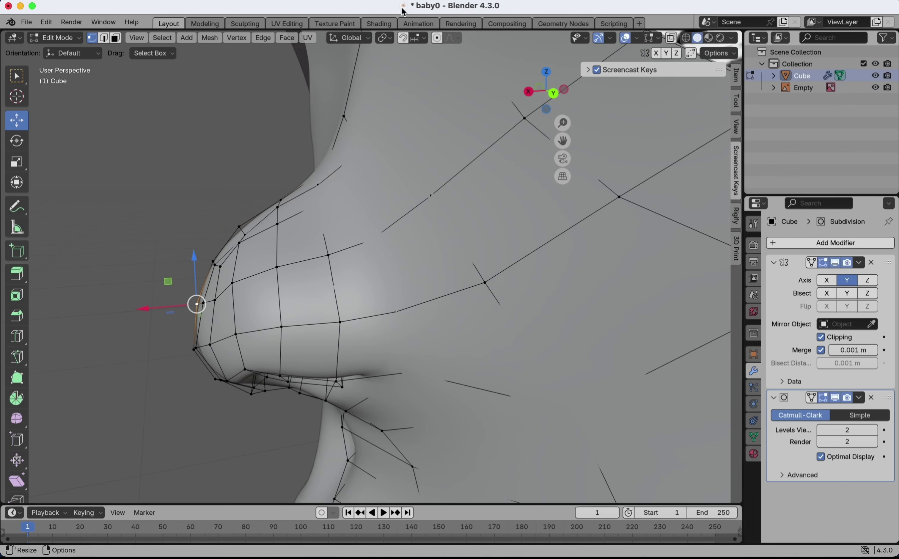
key(o)
scroll(345, 293, up, 5)
scroll(345, 294, down, 4)
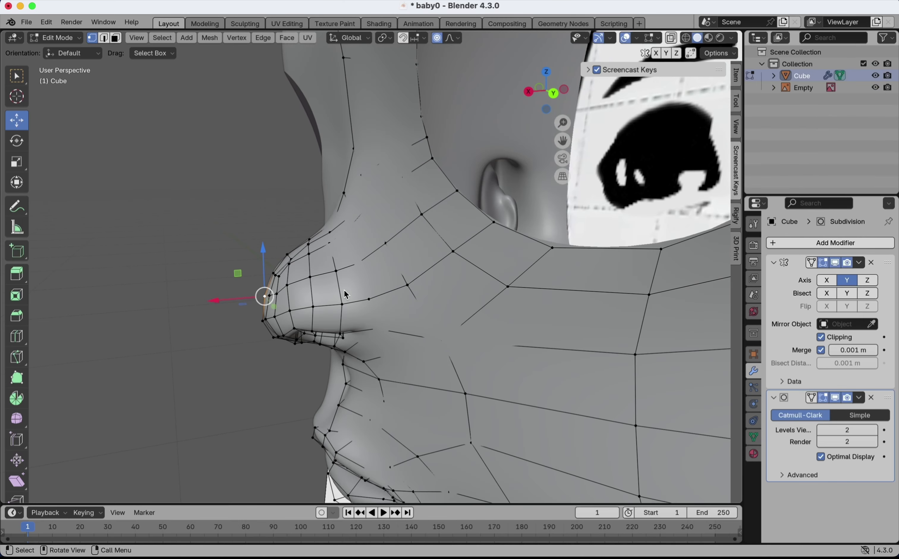
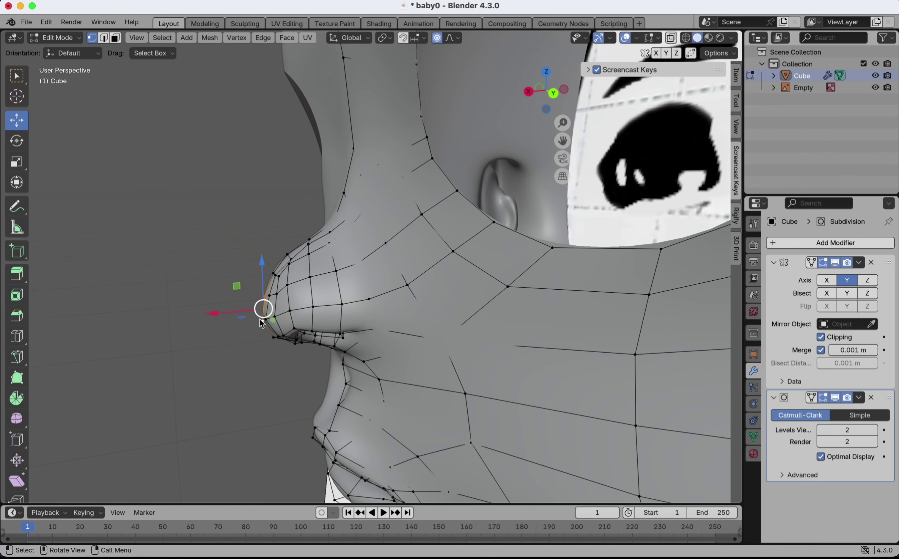
click(17, 141)
drag(240, 285, 233, 266)
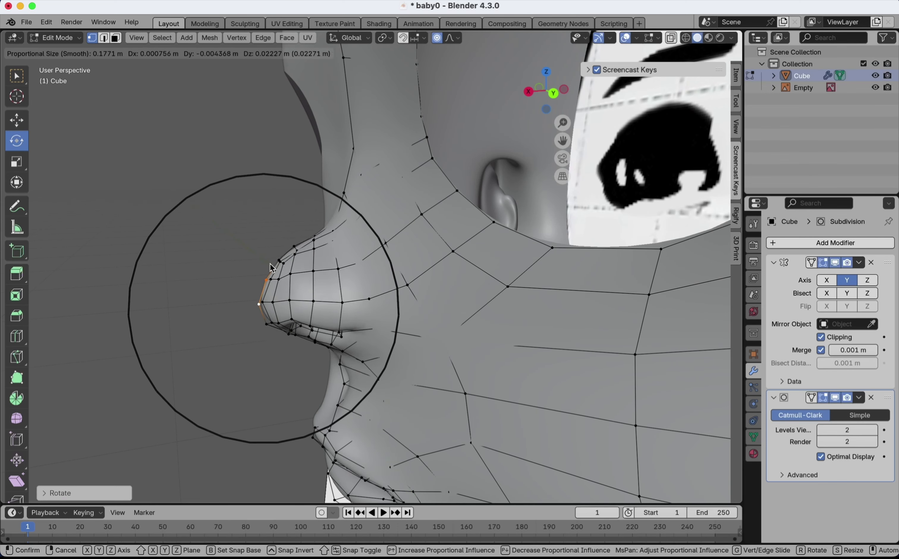
click(272, 254)
Examine the whole head from the front and side to check the nose shape against the reference
scroll(272, 254, left, 10)
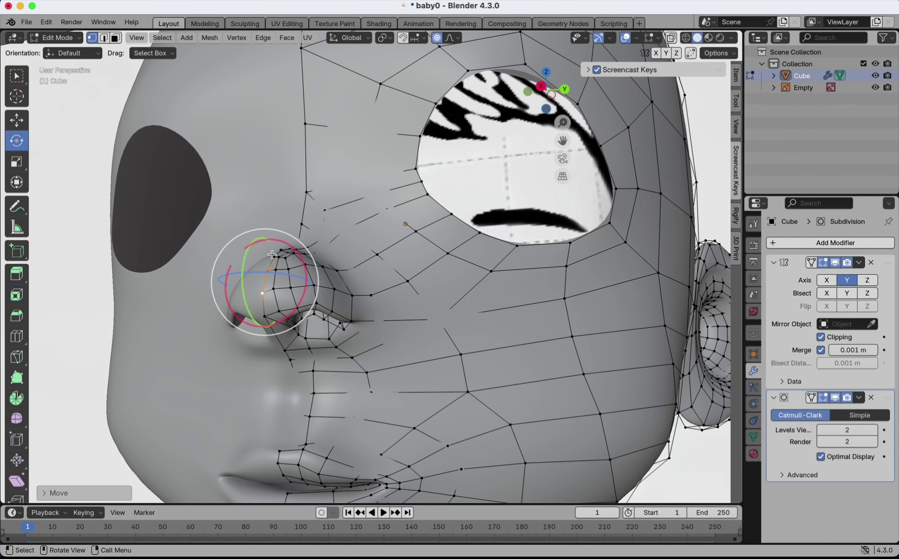
scroll(272, 254, down, 2)
scroll(272, 254, left, 5)
scroll(272, 254, down, 2)
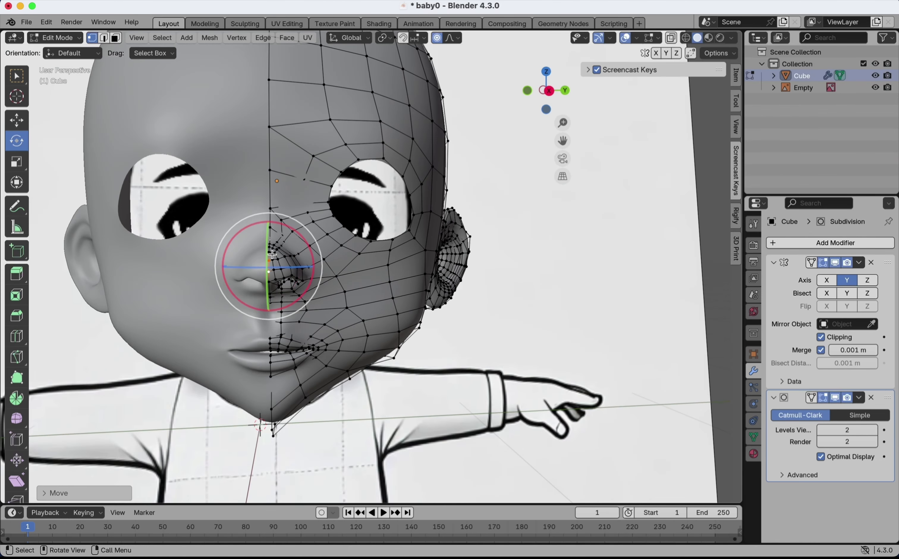
scroll(272, 254, down, 5)
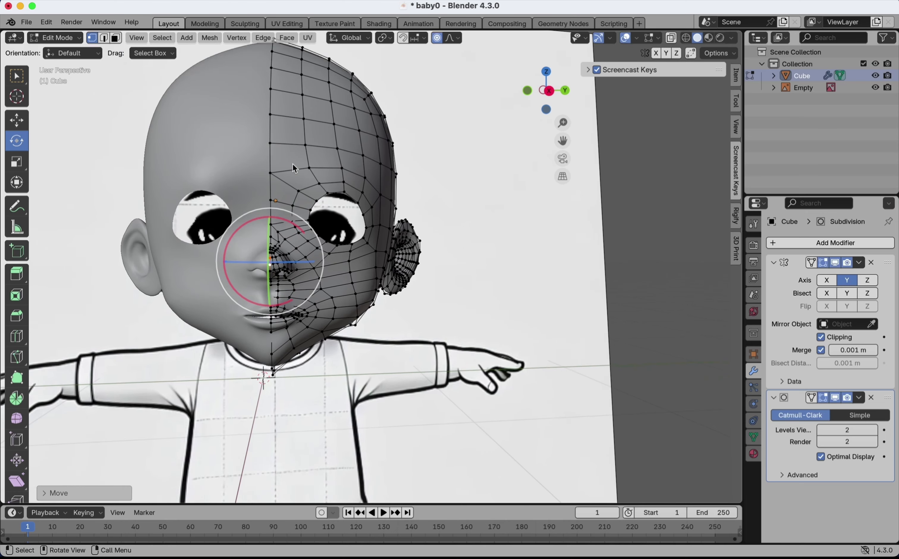
scroll(297, 165, up, 3)
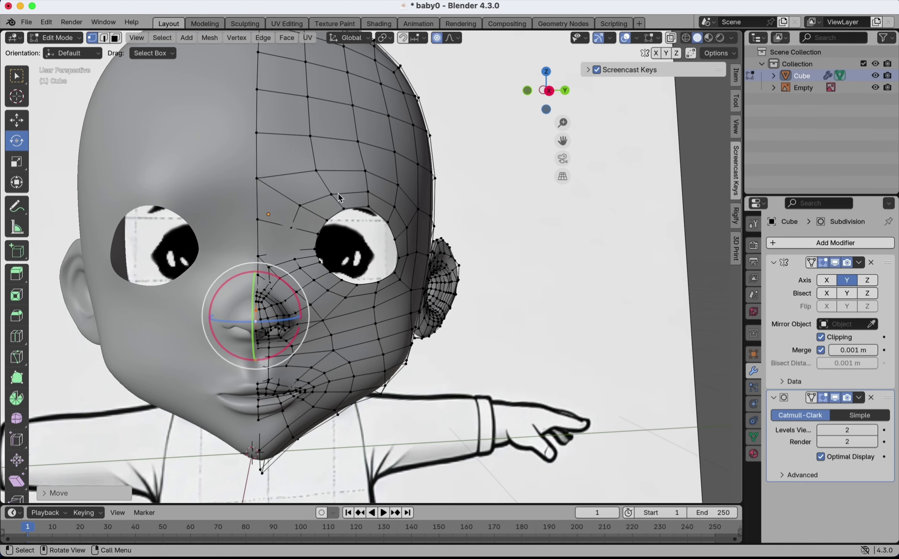
scroll(337, 193, right, 10)
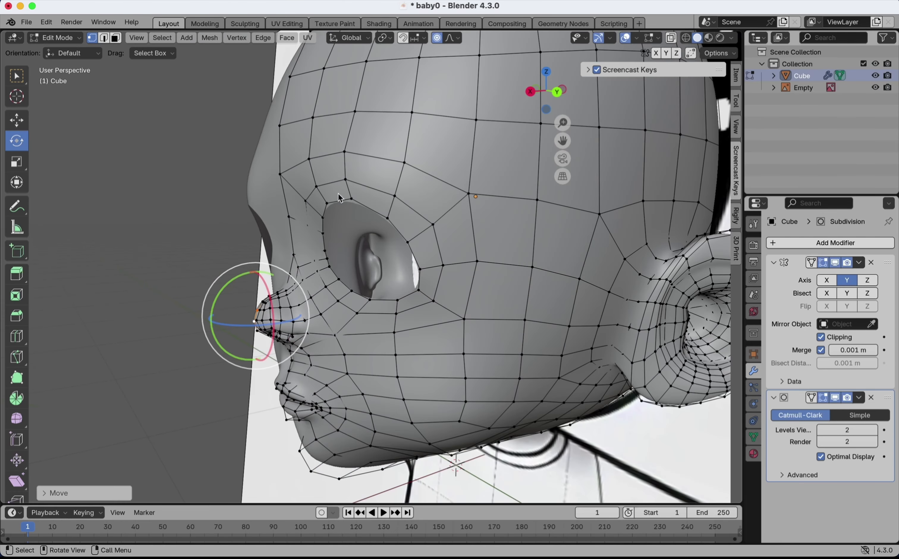
scroll(338, 193, left, 2)
scroll(339, 194, left, 10)
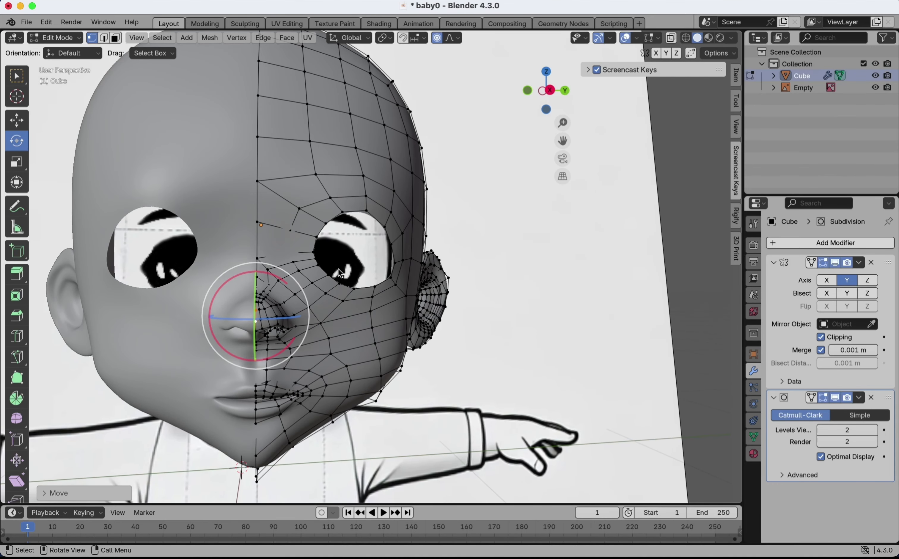
Extrude the edges along the upper half of the eye opening forward to form the upper eyelid
alt+click(319, 229)
key(KP_3)
key(KP_Decimal)
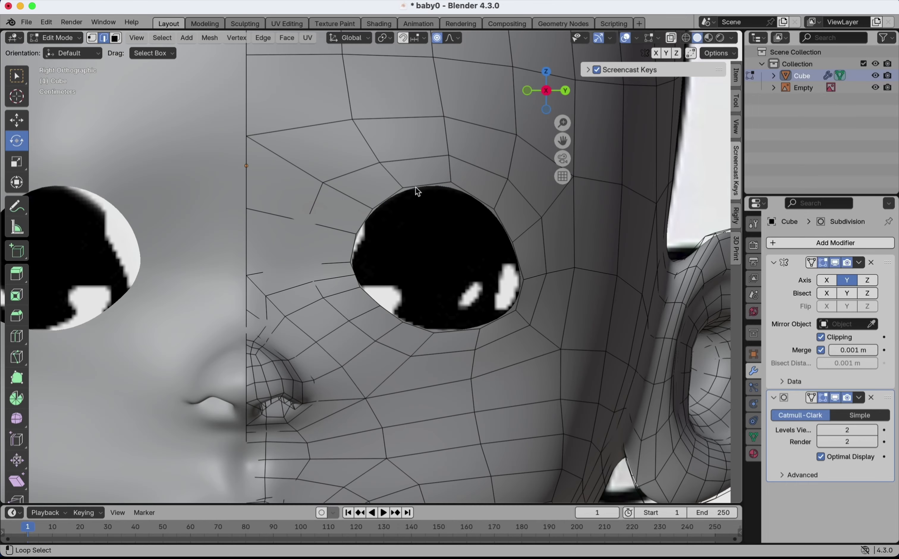
click(360, 227)
shift+click(381, 202)
shift+click(384, 200)
shift+click(394, 192)
shift+click(469, 190)
shift+click(502, 222)
shift+click(521, 259)
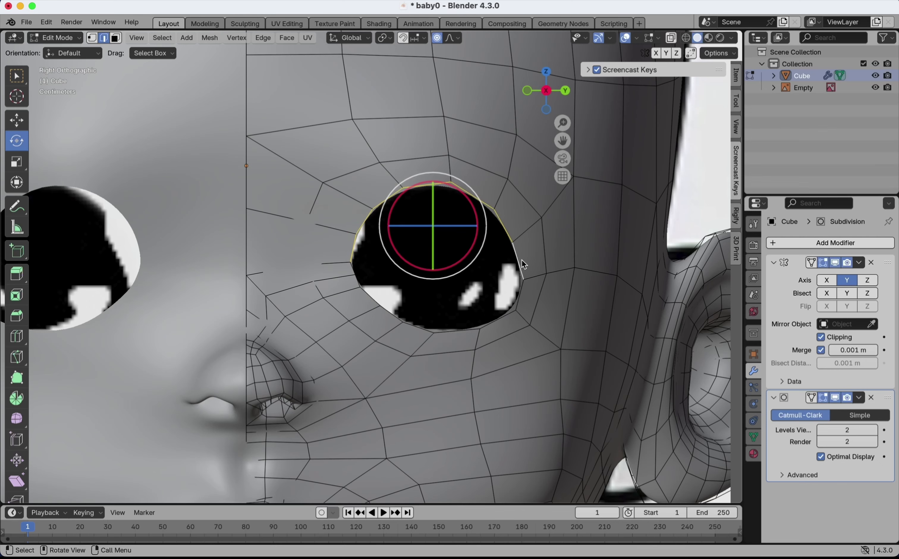
shift+click(353, 243)
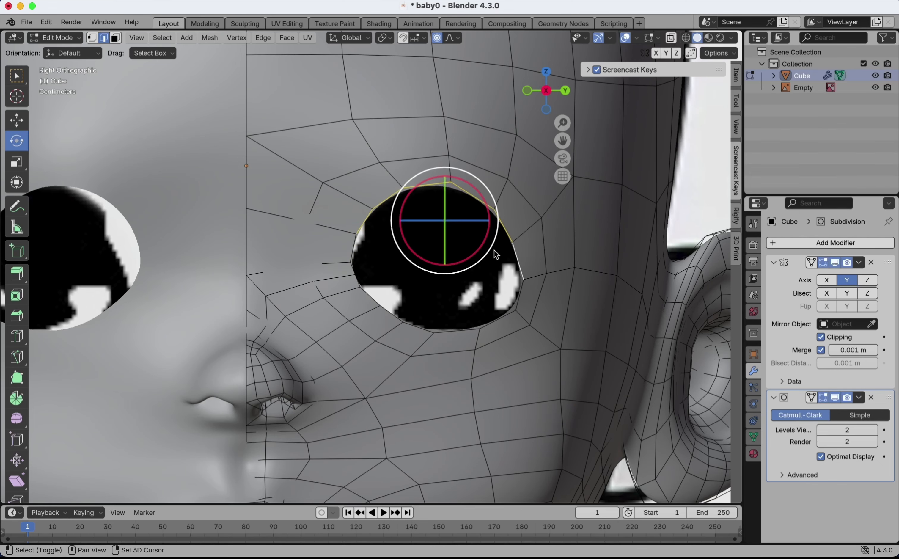
shift+click(533, 263)
scroll(531, 259, left, 10)
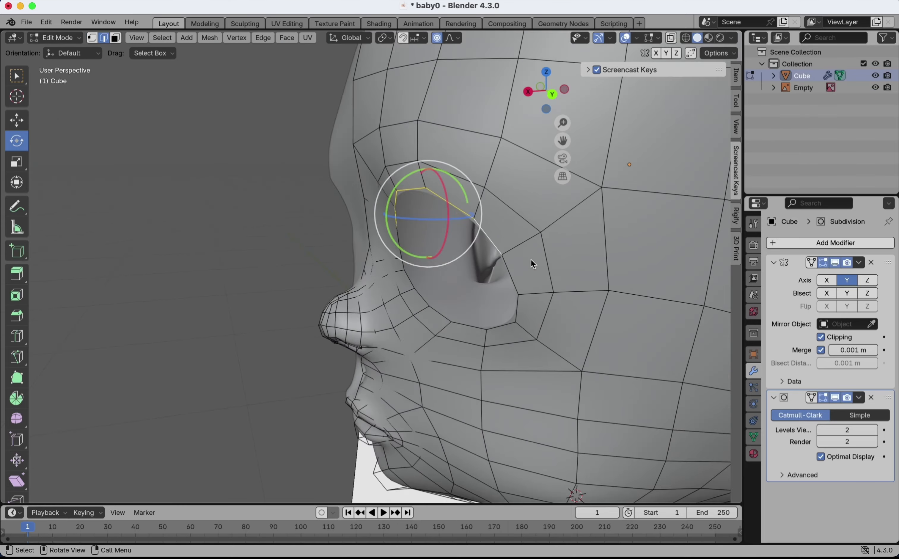
key(e)
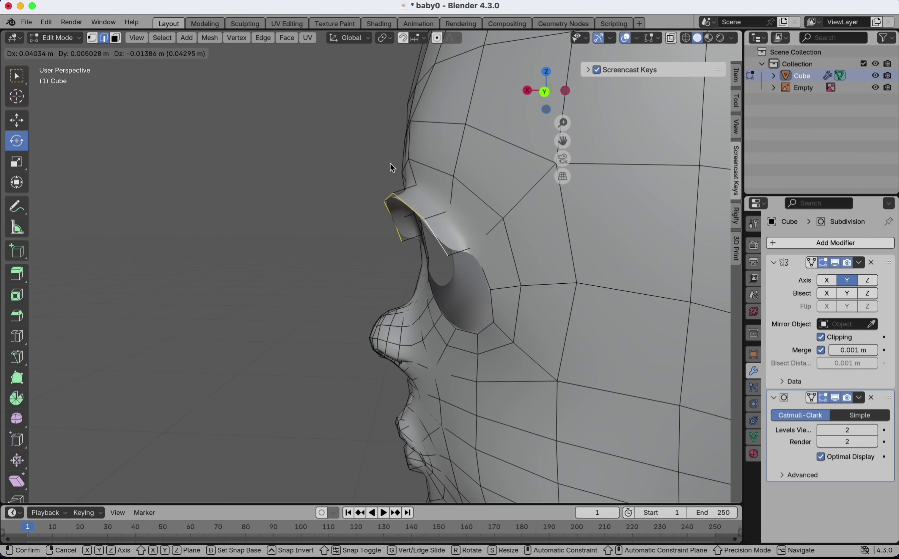
click(390, 163)
Fill the gaps at the inner and outer corners of the upper eyelid with triangular faces
scroll(417, 240, left, 10)
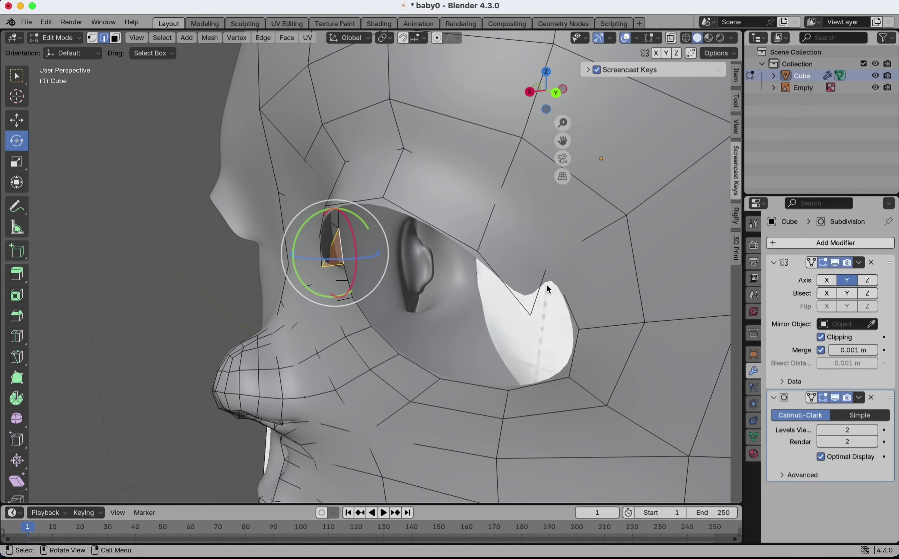
click(546, 285)
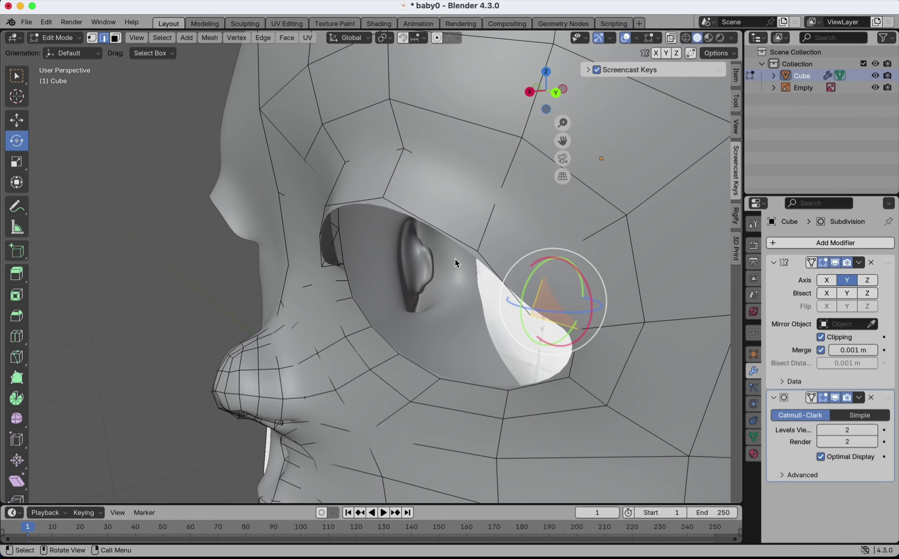
scroll(455, 275, left, 10)
scroll(454, 270, left, 5)
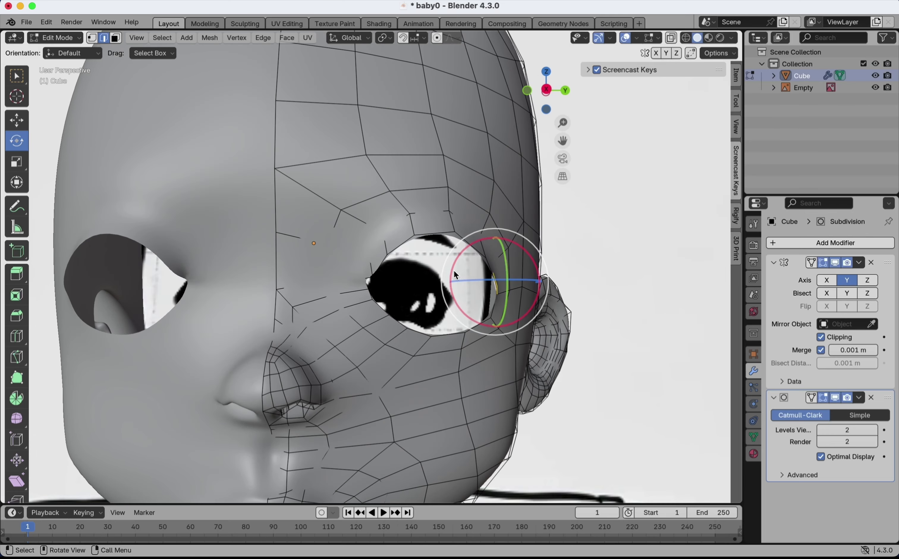
Raise the two upper eyelid vertices nearest the inner corner of the eye to round out the lid edge
scroll(454, 270, up, 5)
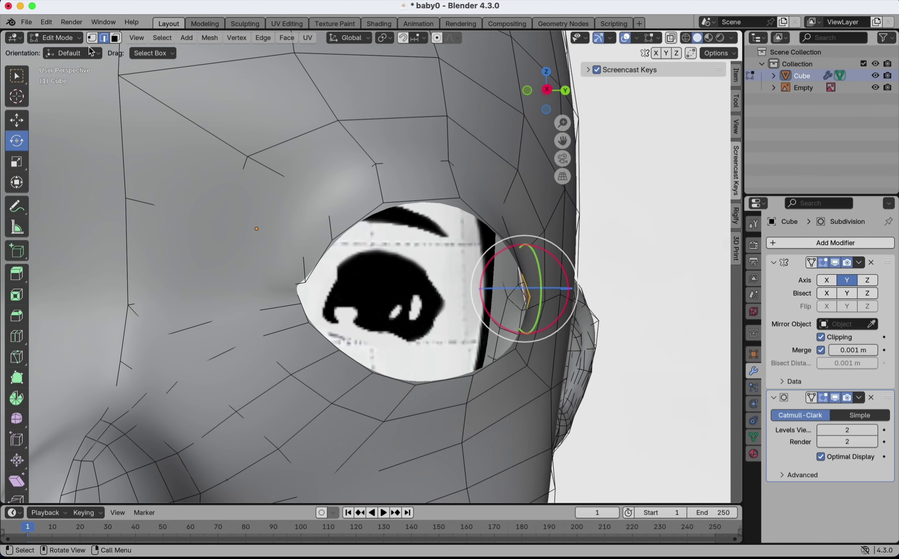
click(93, 38)
scroll(397, 231, down, 3)
scroll(395, 227, down, 5)
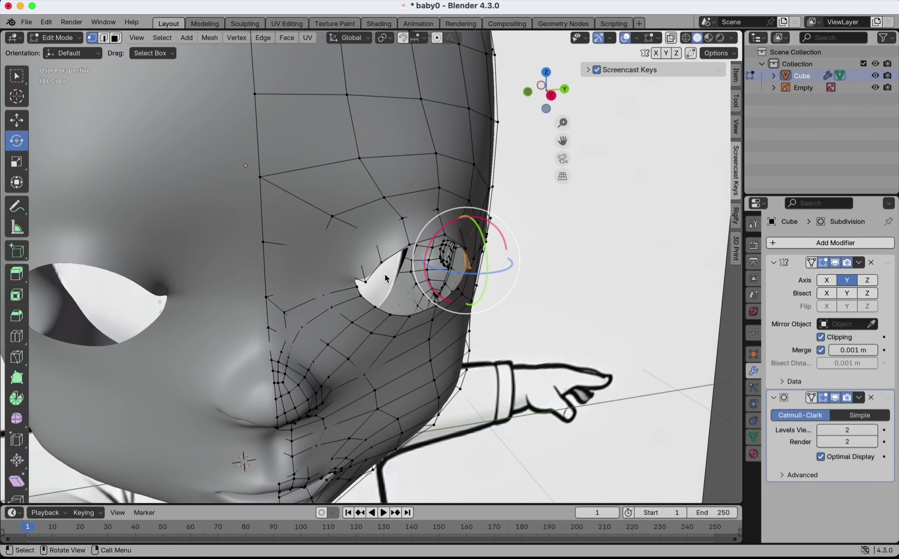
click(366, 281)
key(g)
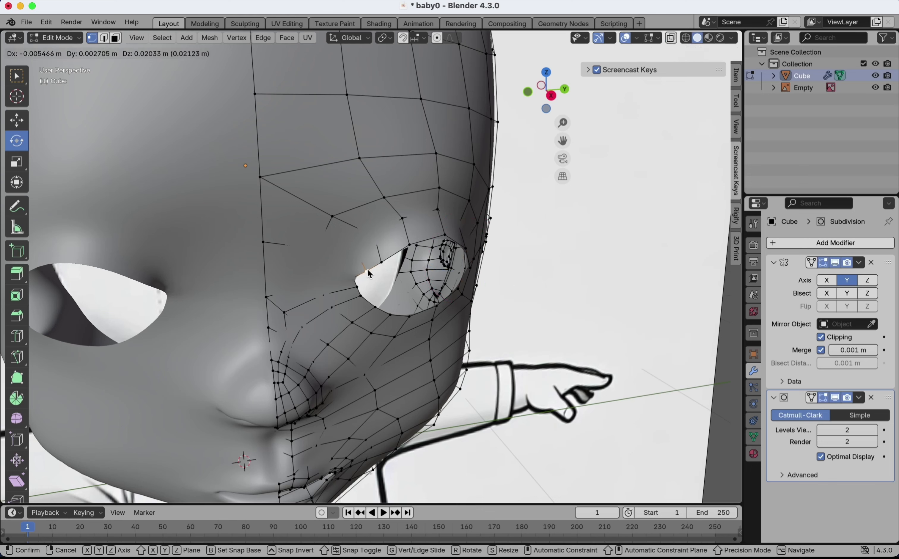
click(370, 269)
click(383, 258)
key(g)
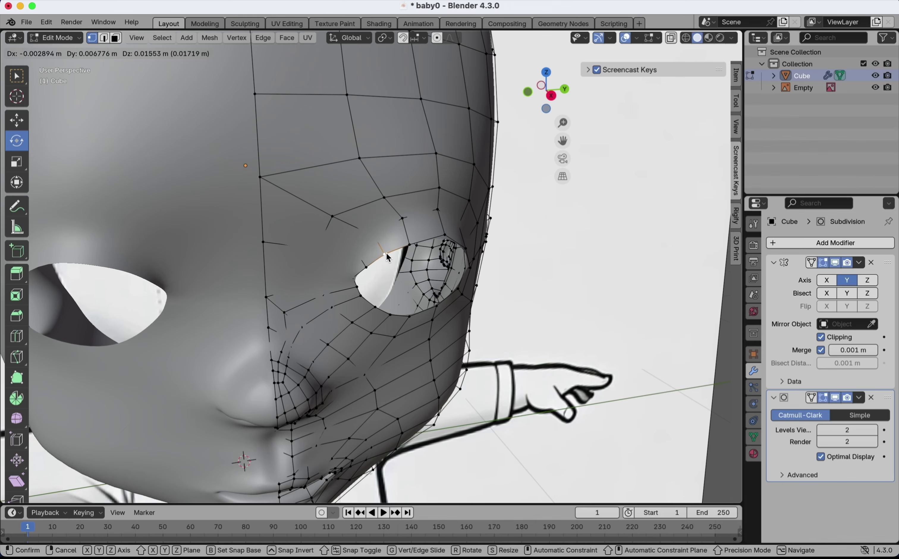
click(386, 255)
Move the same two inner upper eyelid vertices back toward the face to smooth the lid's side profile
scroll(387, 255, up, 5)
scroll(386, 253, right, 10)
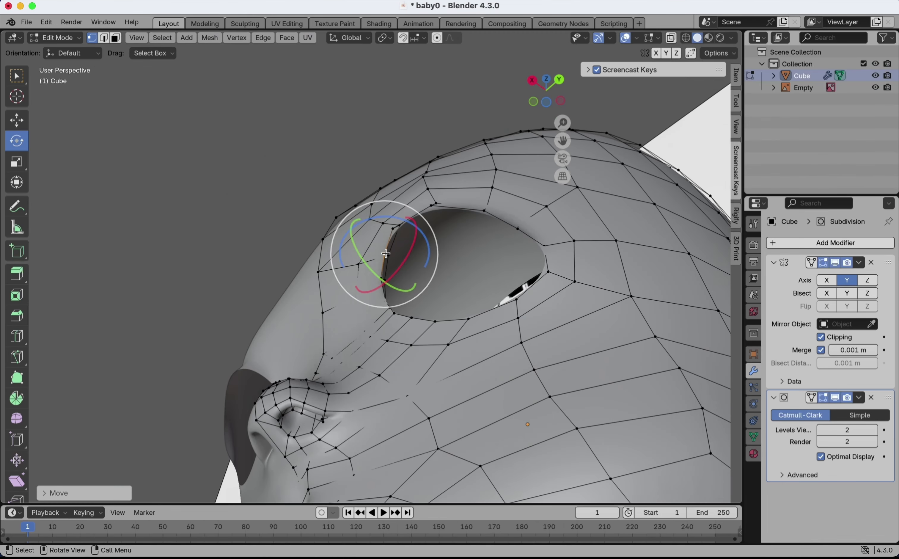
key(g)
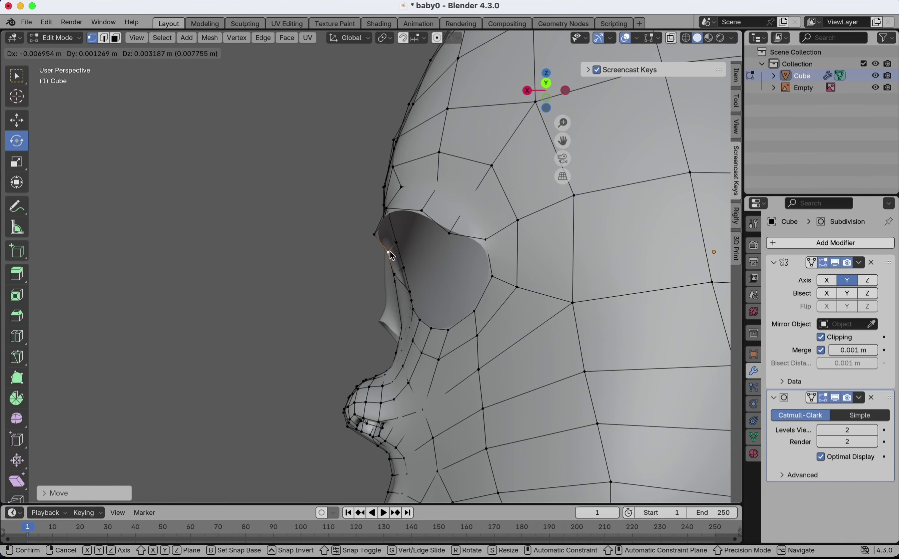
click(389, 251)
click(376, 235)
key(g)
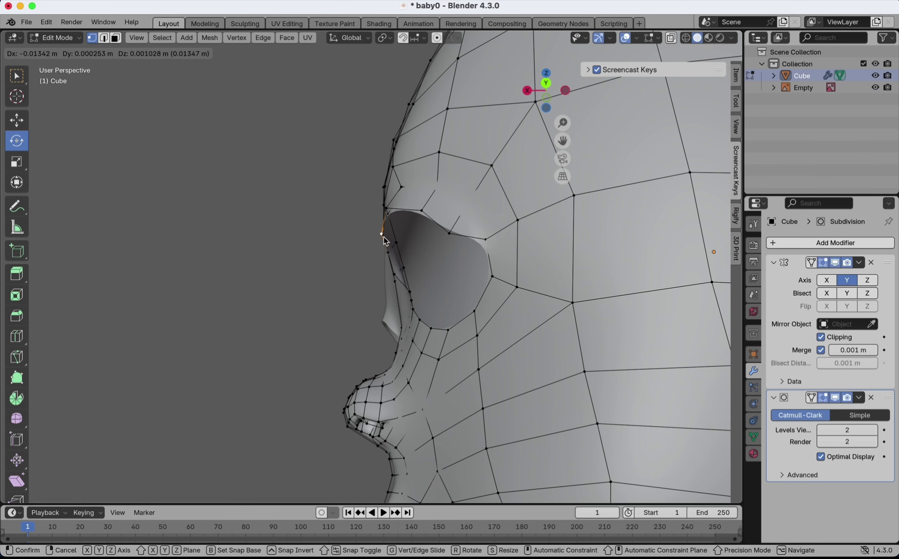
click(384, 236)
Adjust the upper eyelid vertex near the outer corner slightly so it follows the curve of the lid
scroll(451, 228, up, 15)
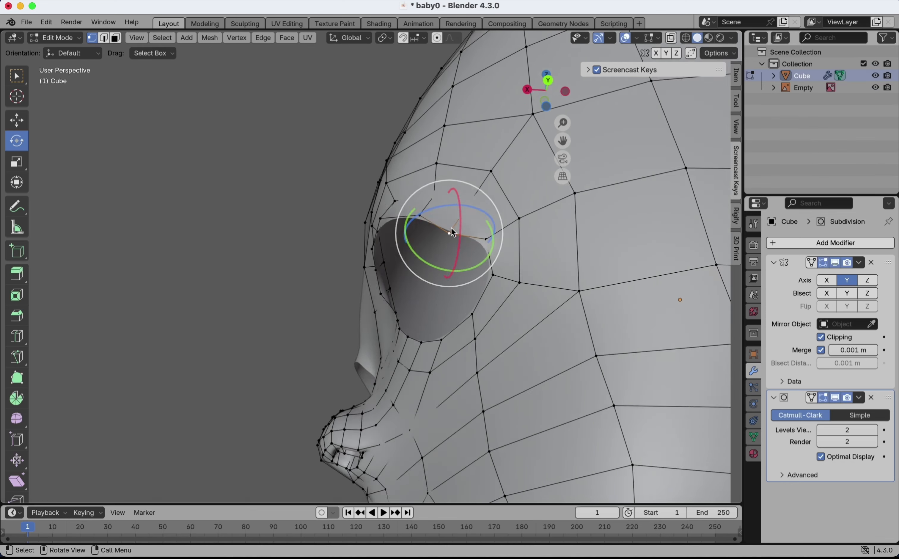
scroll(451, 228, up, 8)
key(g)
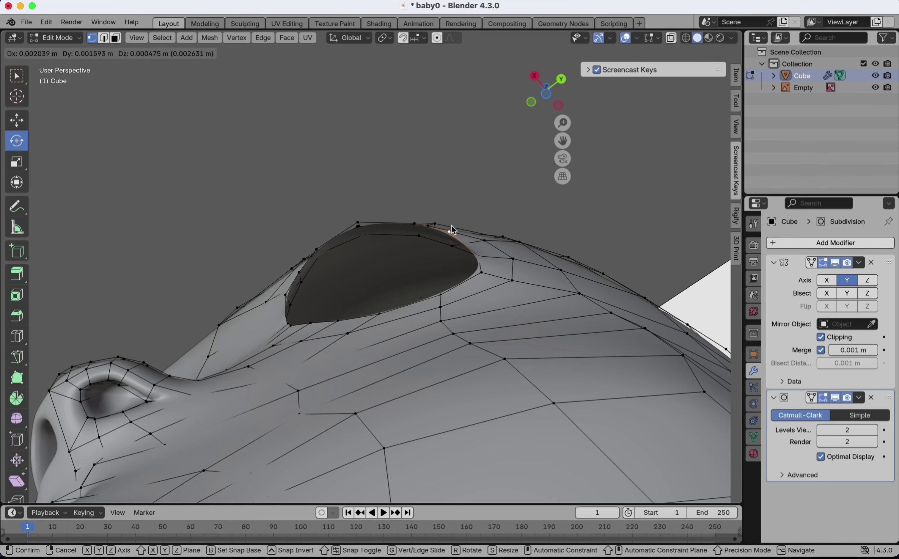
click(451, 227)
scroll(451, 227, down, 15)
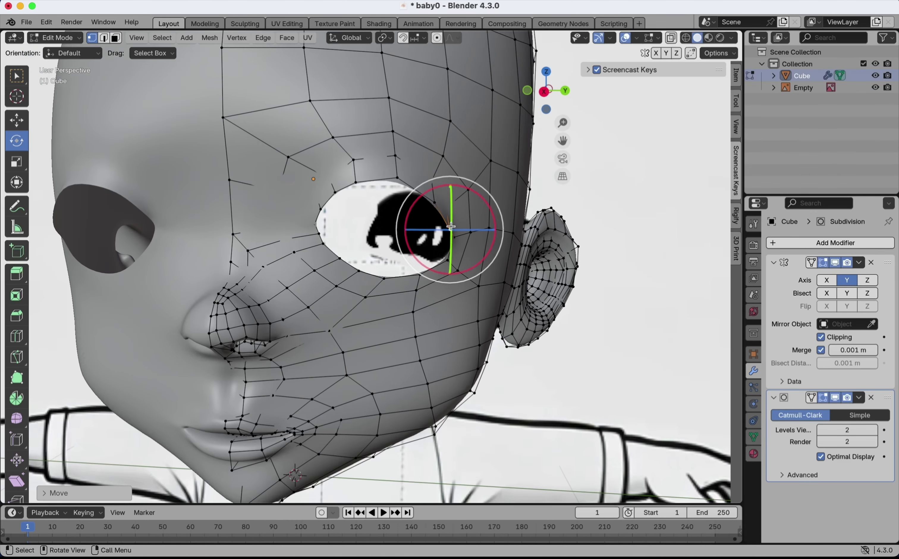
Extrude the edges along the lower half of the eye opening outward to form the lower eyelid
ctrl+scroll(397, 160, up, 5)
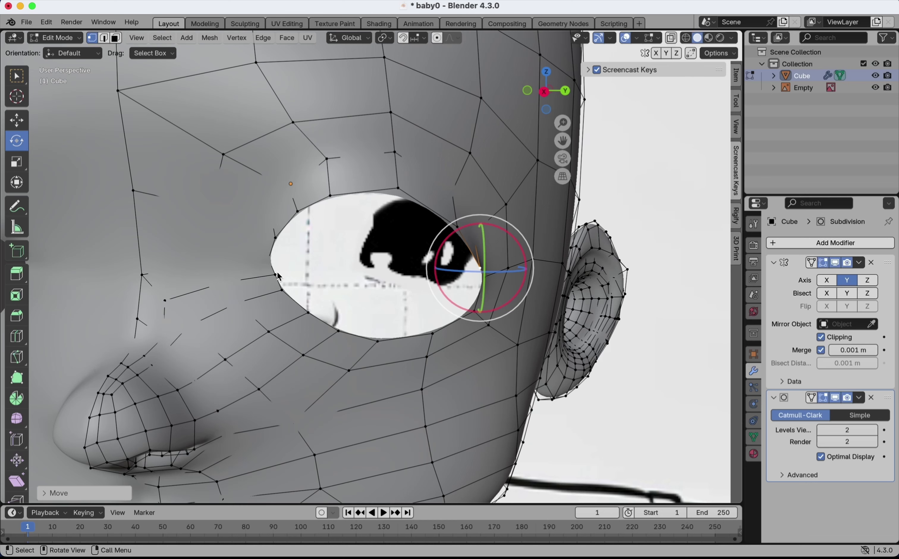
click(104, 39)
click(292, 303)
shift+click(316, 320)
shift+click(360, 337)
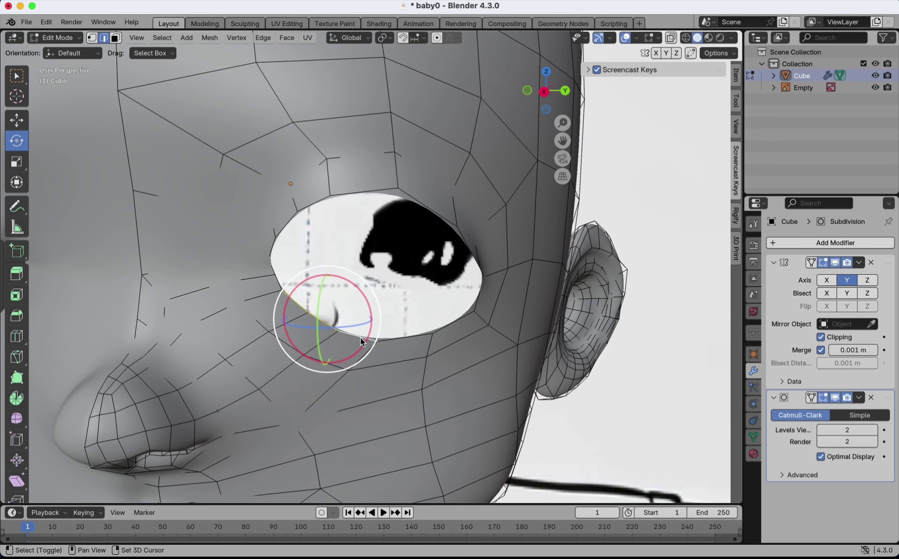
shift+click(407, 338)
shift+click(453, 321)
scroll(453, 321, up, 5)
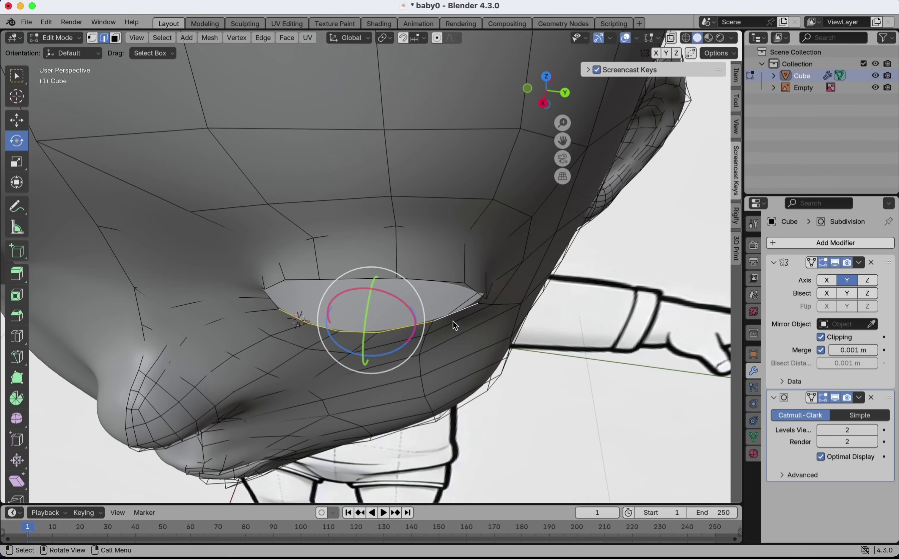
scroll(453, 321, up, 2)
key(e)
click(450, 339)
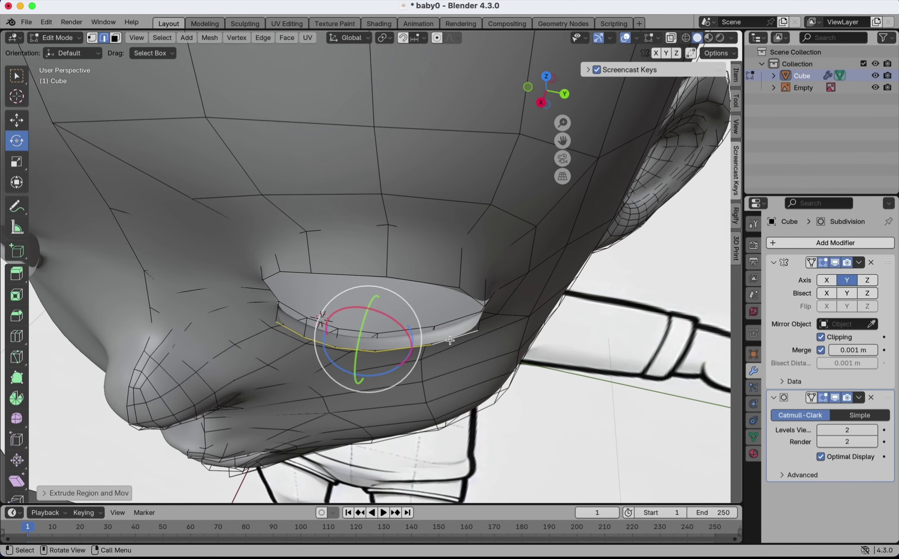
Move the extruded lower eyelid edges upward to line up with the lower rim of the eye opening
scroll(449, 339, down, 5)
key(g)
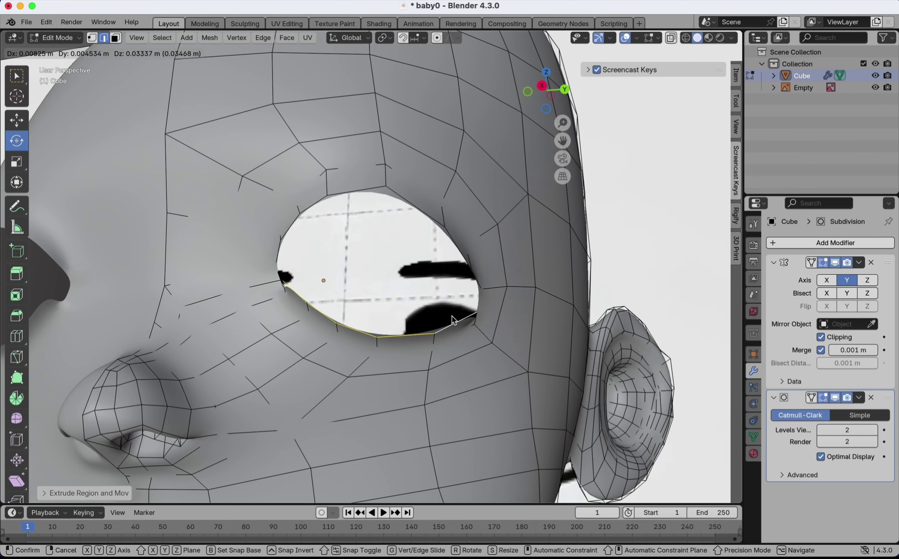
click(448, 314)
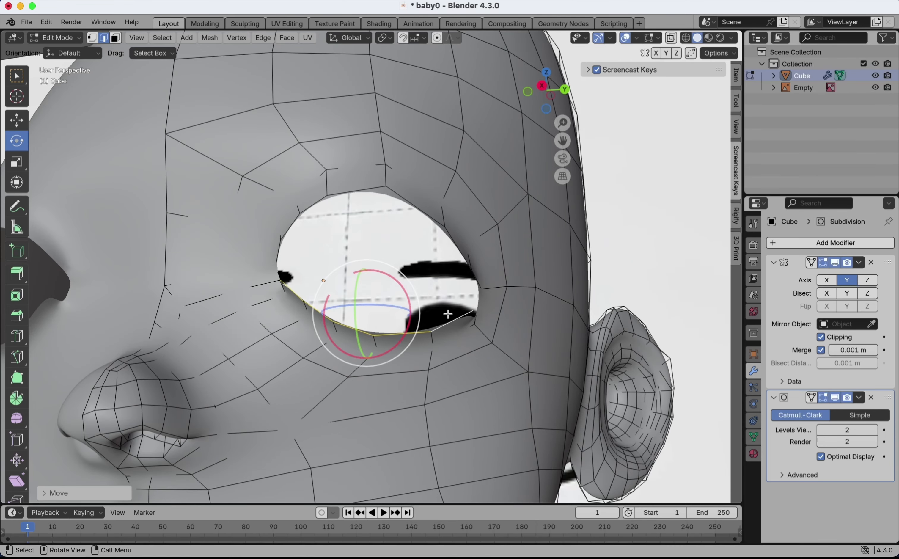
Fill the gap at the inner corner of the lower eyelid with a triangular face
scroll(448, 313, left, 5)
shift+click(287, 285)
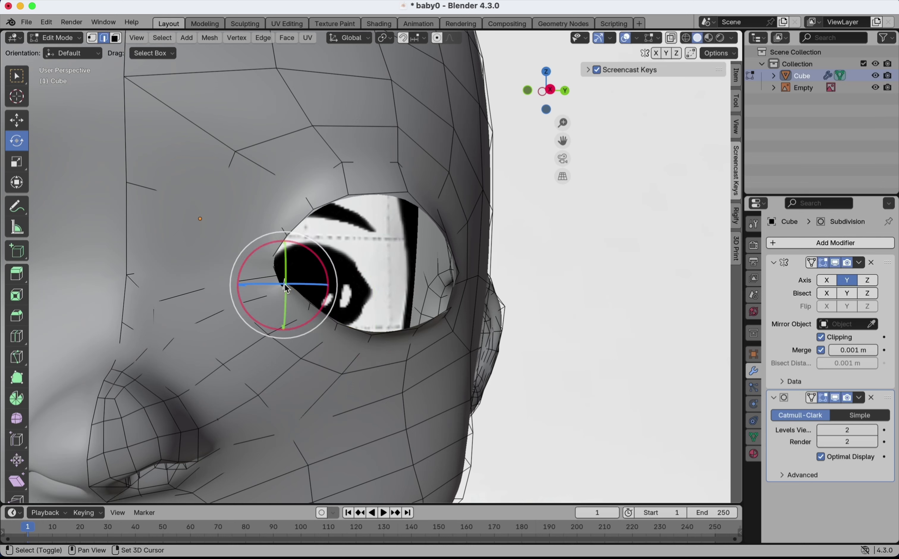
shift+click(279, 281)
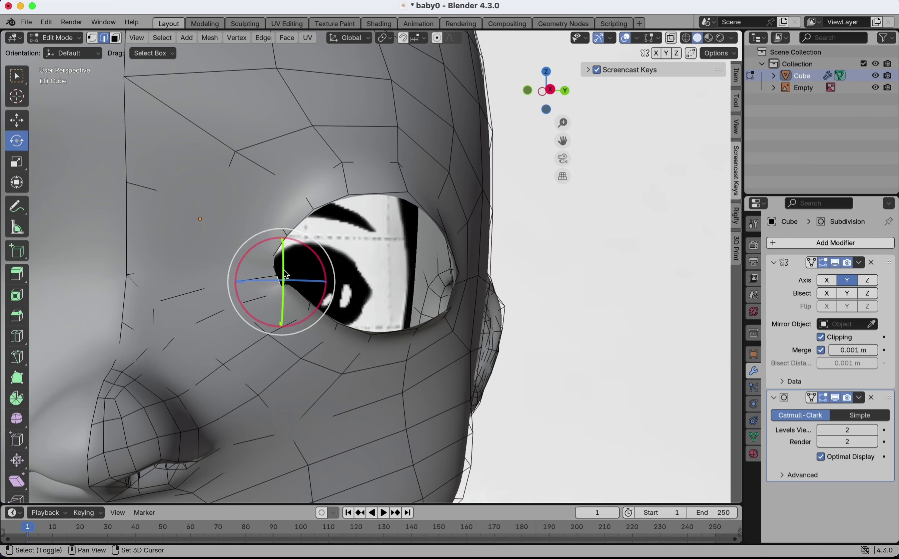
shift+click(288, 270)
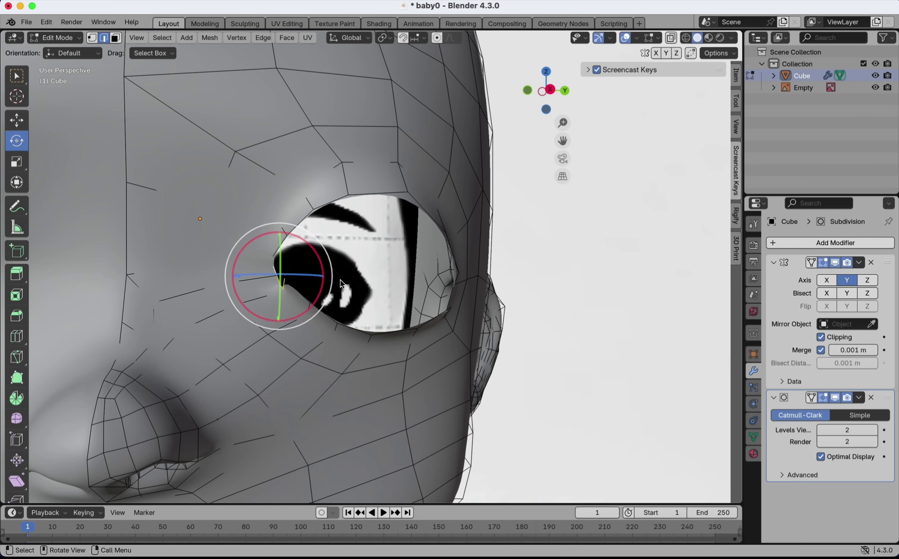
scroll(340, 280, right, 10)
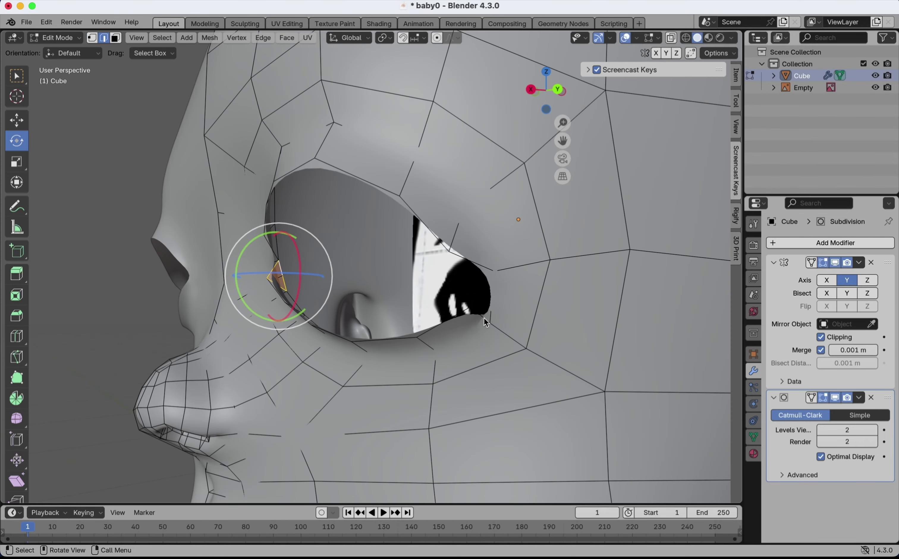
Turn off the Subdivision modifier's edit-mode display and fill the lower eyelid's outer corner gap with a triangular face
click(834, 399)
scroll(361, 318, left, 10)
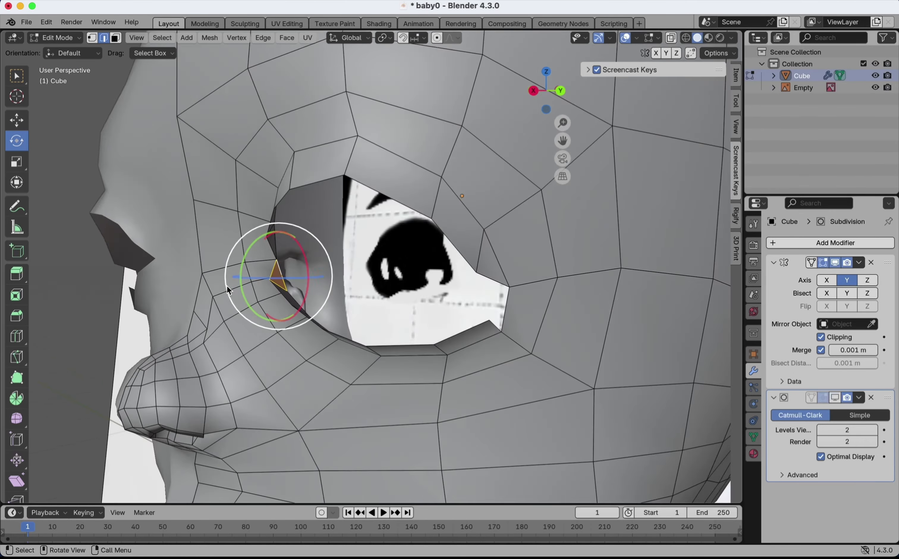
scroll(360, 318, right, 10)
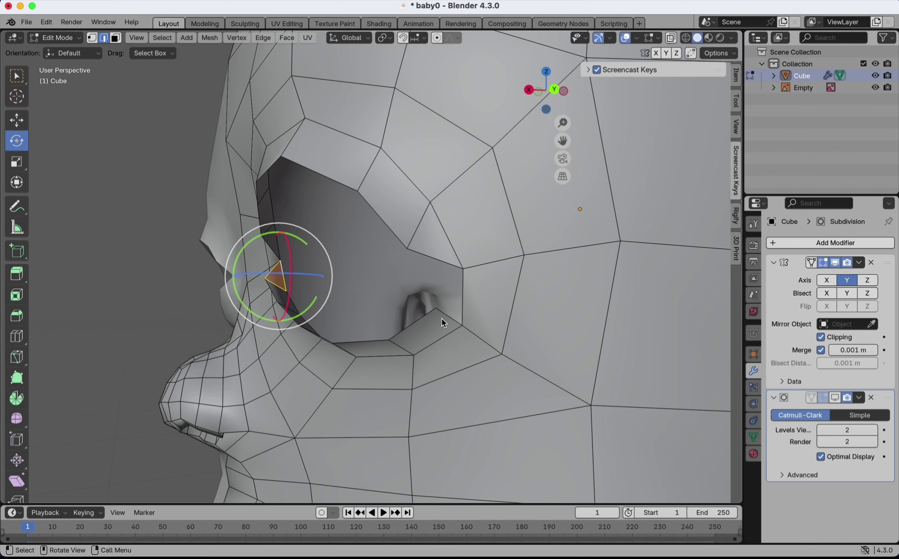
click(442, 319)
scroll(467, 299, up, 3)
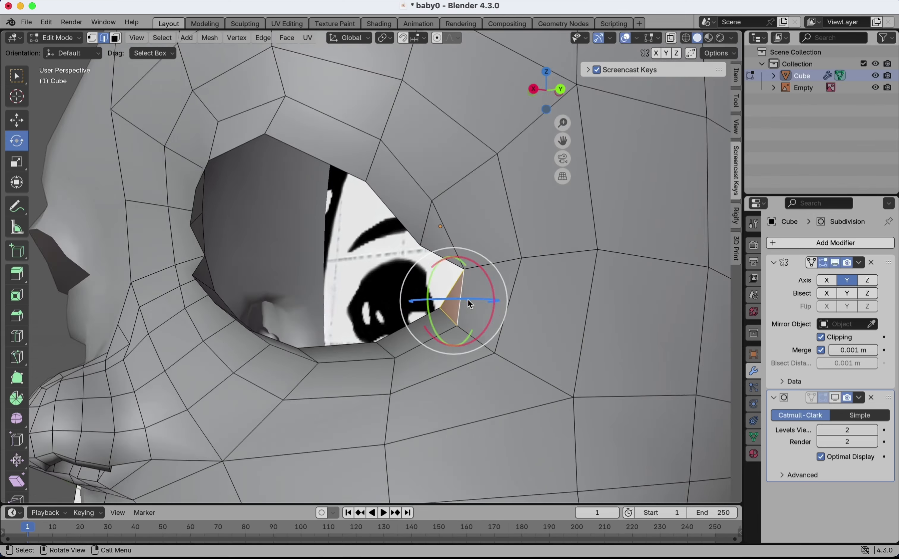
scroll(468, 299, down, 2)
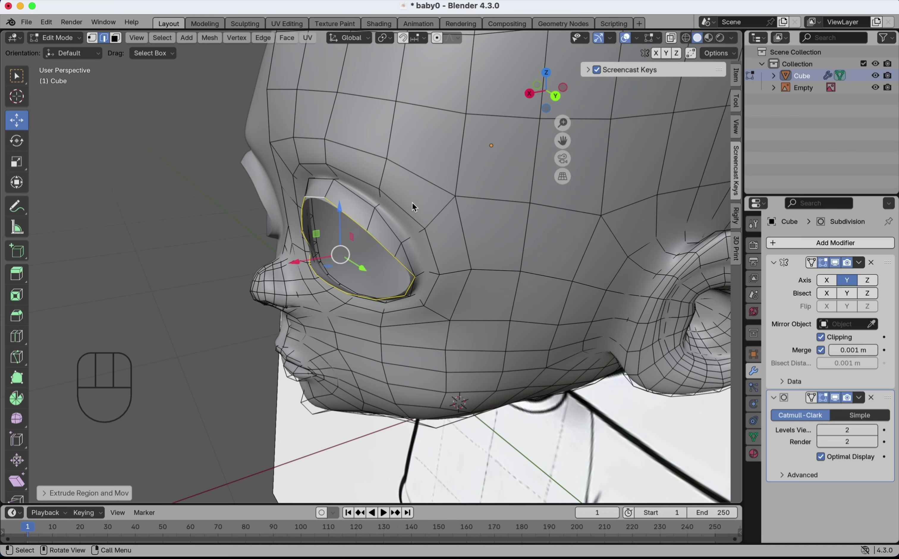
Try to move the selected edge loop around the eye opening back into the head along the X axis
drag(291, 265, 320, 262)
scroll(319, 262, right, 10)
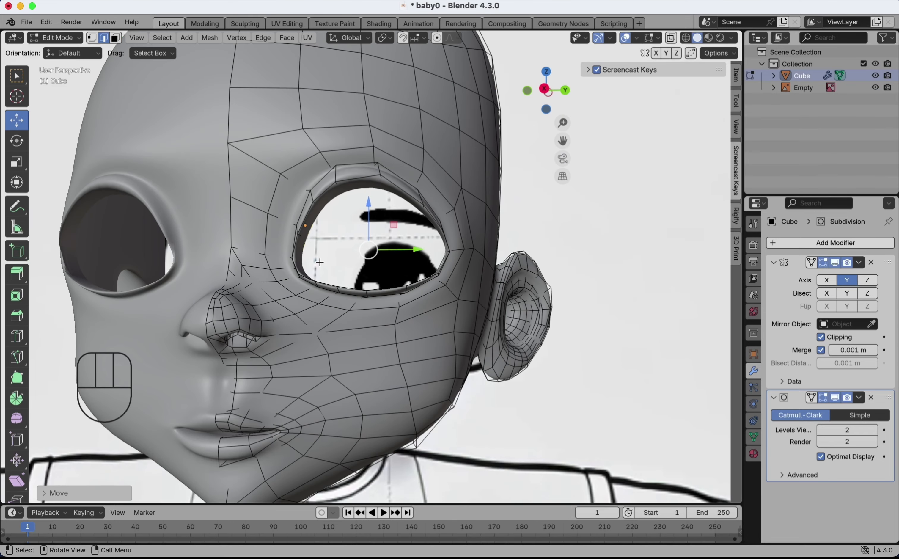
scroll(320, 262, right, 3)
key(super+z)
key(super+z)
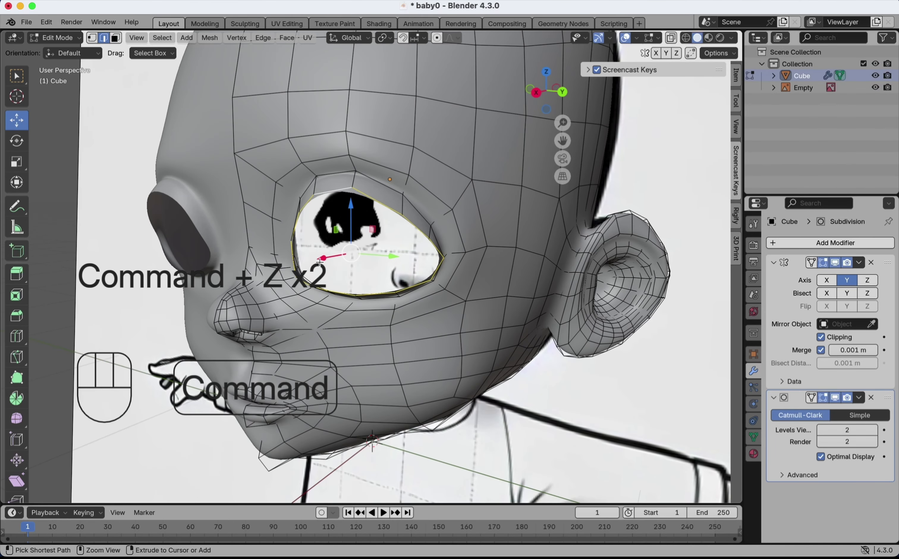
Push the inner edge loop of the eyelids back into the head along the X axis to give the rim depth
drag(319, 261, 343, 261)
scroll(343, 261, left, 5)
scroll(345, 265, left, 5)
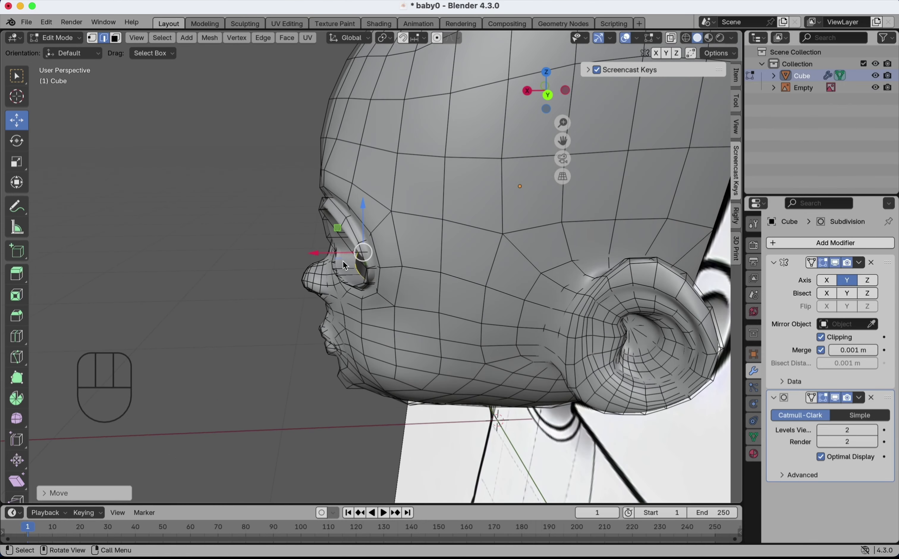
Extrude the inner eyelid loop back into the head and merge its vertices to close the eye socket
key(e)
click(410, 255)
key(m)
click(411, 254)
scroll(410, 255, right, 8)
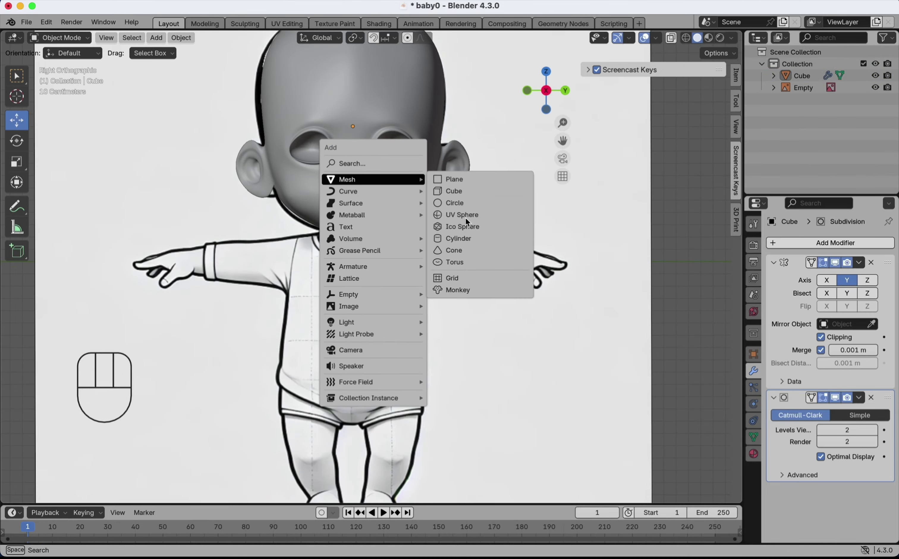
Add a UV sphere as an eyeball, place it inside the eye socket and scale it to fill the opening
click(466, 218)
key(s)
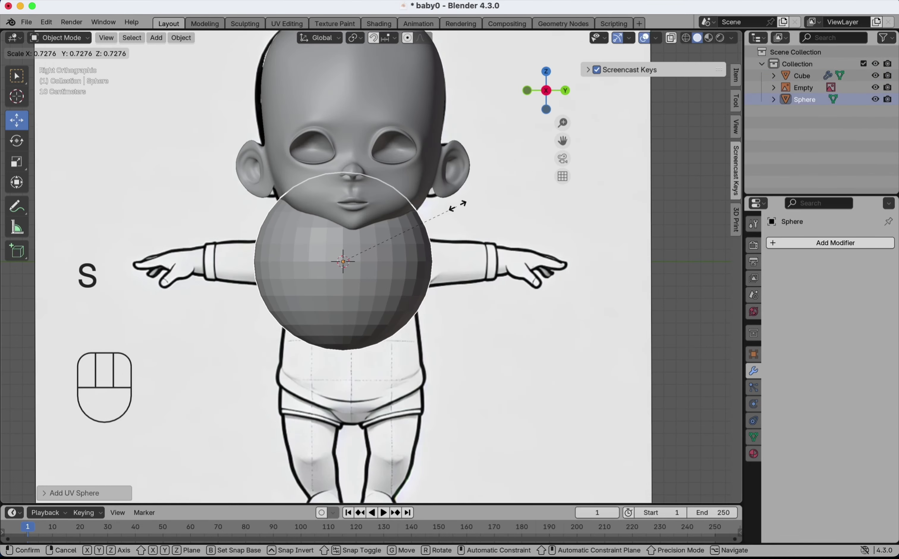
click(347, 215)
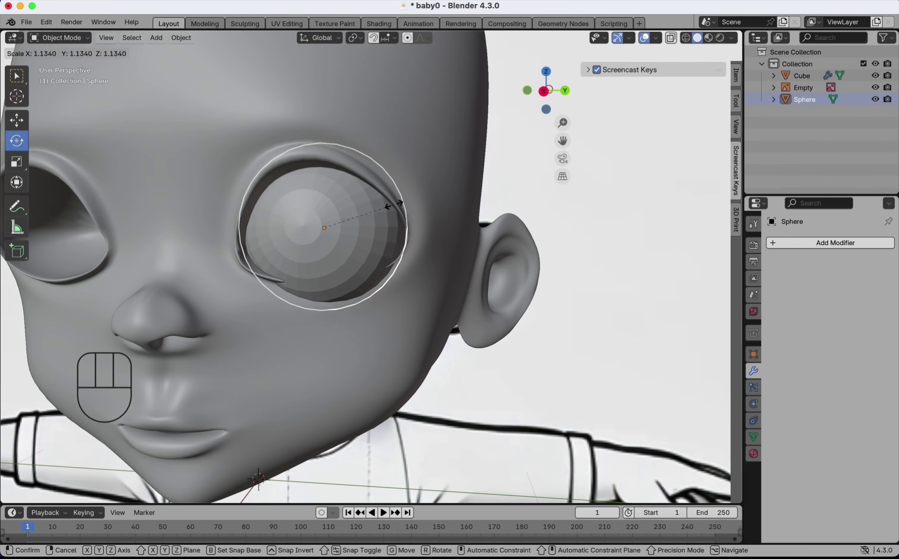
click(393, 203)
click(317, 349)
Adjust the lower eyelid's edges on the head mesh with proportional editing to fit the rim around the eyeball
key(Tab)
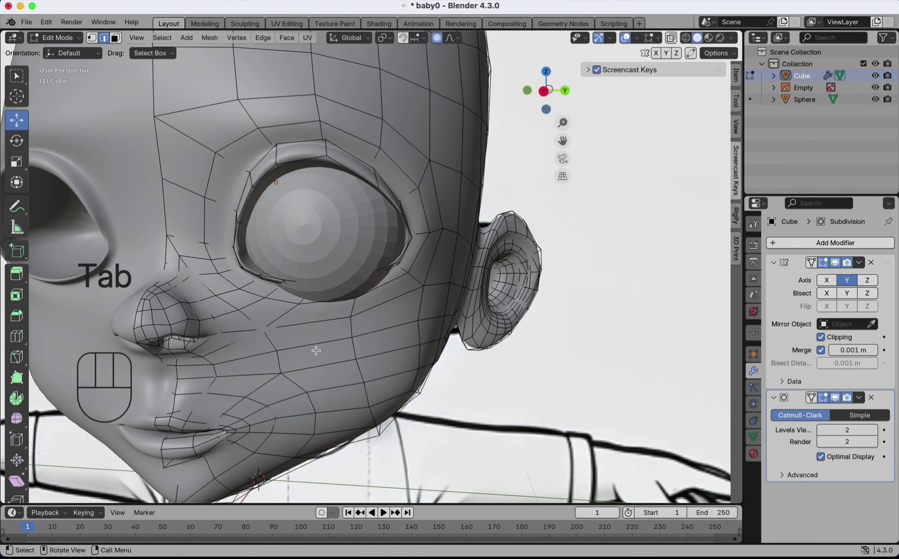
scroll(316, 350, right, 5)
scroll(316, 349, down, 4)
scroll(316, 350, up, 4)
click(285, 292)
drag(265, 266, 255, 269)
click(187, 282)
drag(159, 291, 170, 279)
click(305, 286)
middle_drag(306, 286, 321, 270)
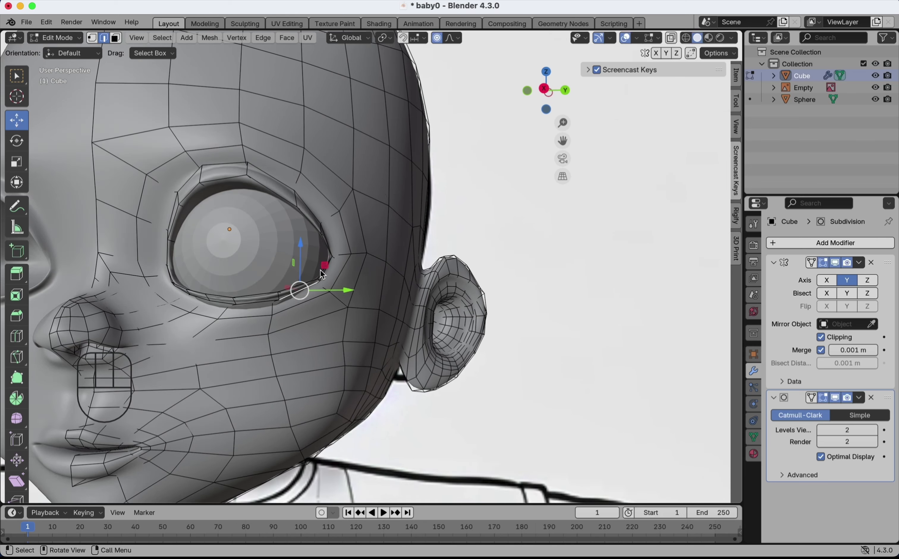
Move the upper eyelid's middle edge down against the eyeball and shift its outer edge along Y with proportional editing
click(220, 184)
key(g)
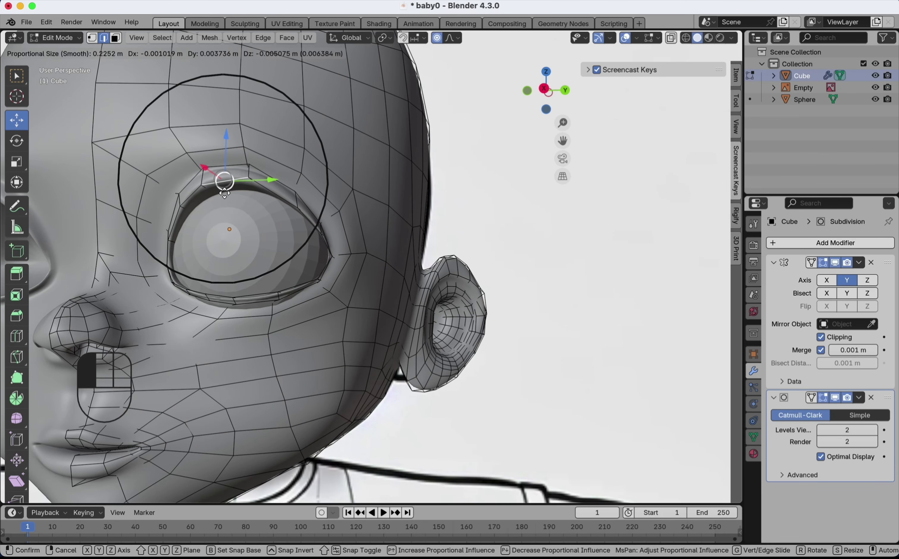
click(228, 199)
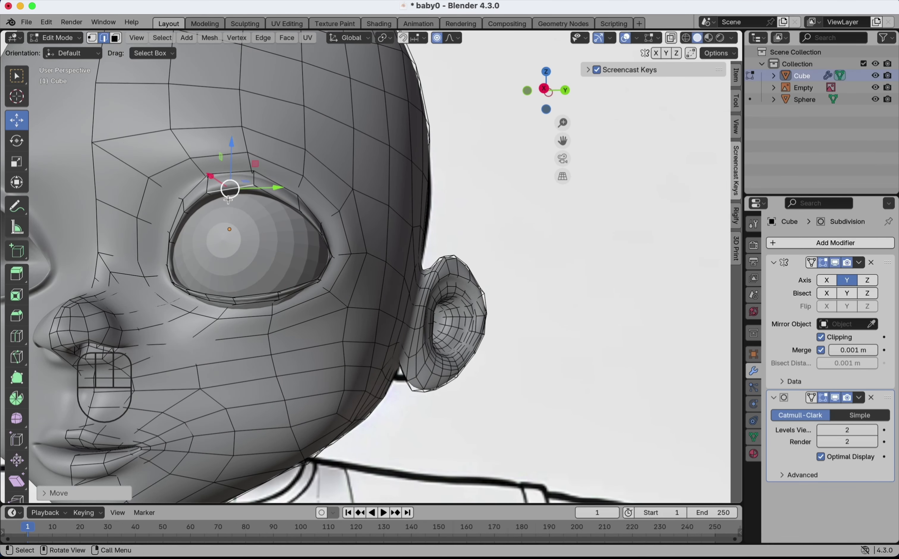
click(311, 223)
key(g)
key(y)
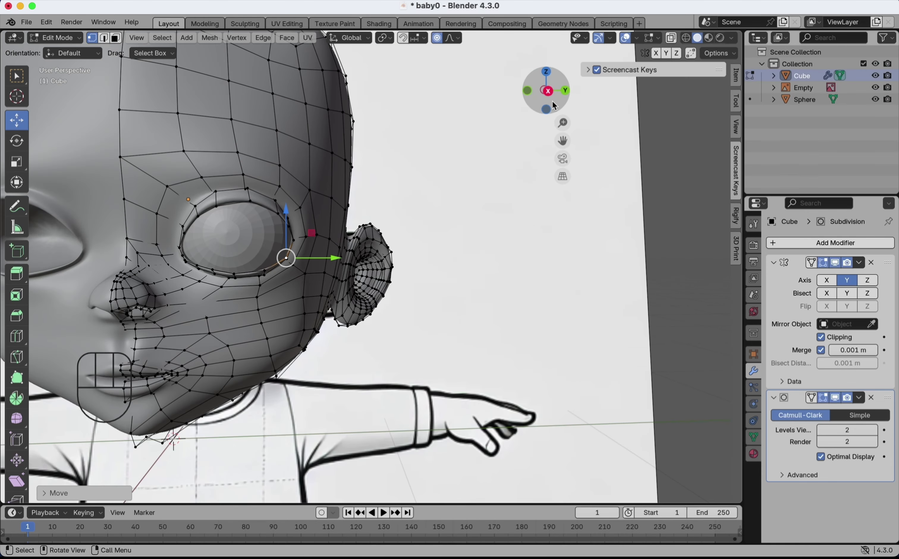
Adjust the eyeball sphere within the eye opening from the front orthographic view
click(549, 100)
scroll(499, 192, down, 1)
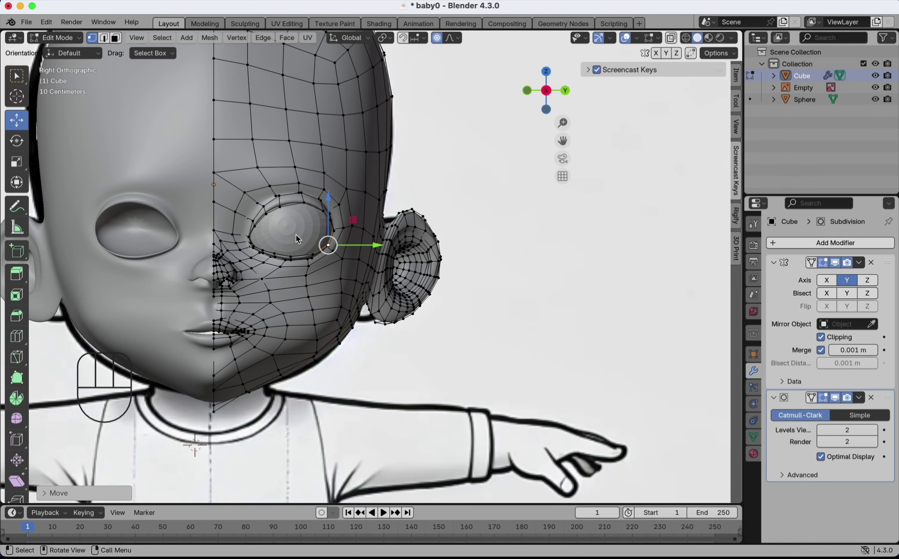
scroll(299, 239, up, 1)
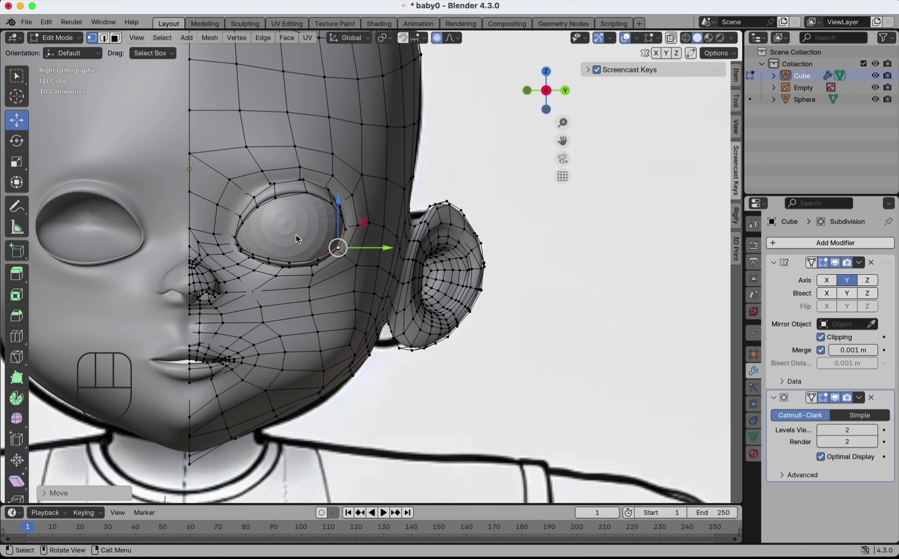
key(Tab)
scroll(297, 237, down, 3)
click(296, 237)
scroll(296, 237, up, 4)
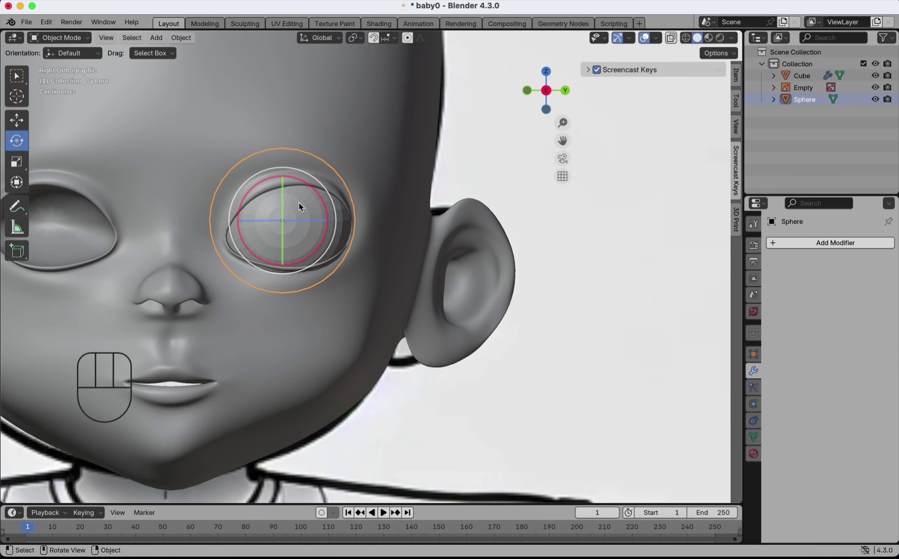
drag(295, 224, 309, 220)
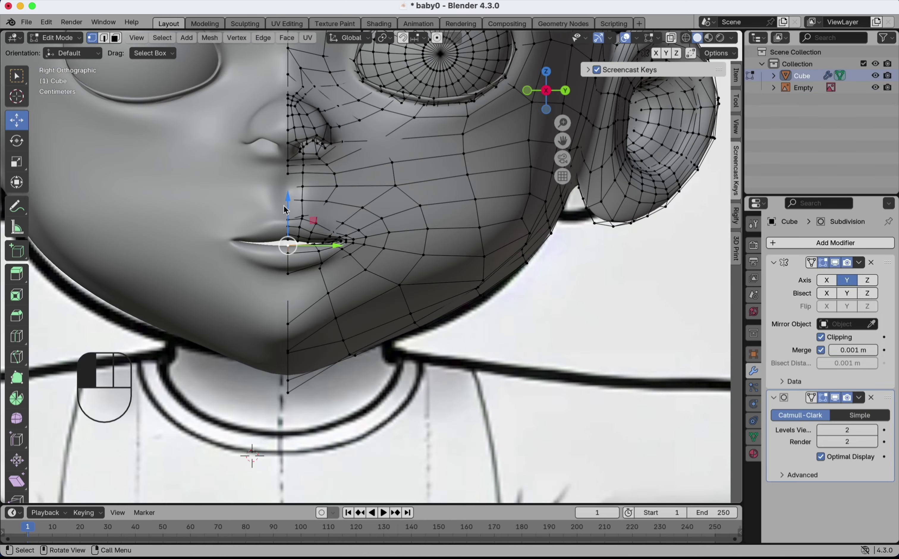
Raise the selected lip vertex on the face's centre line slightly along the Z axis
drag(286, 210, 283, 196)
scroll(325, 257, down, 1)
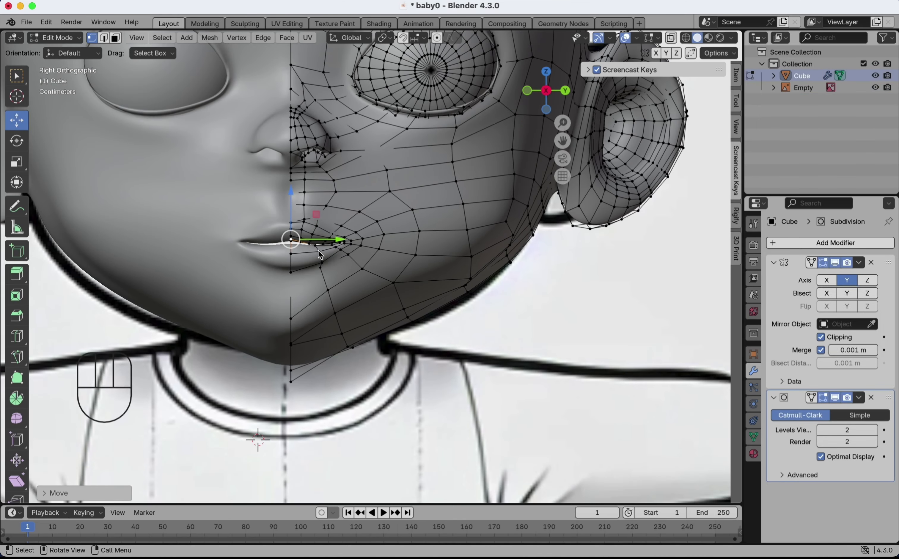
scroll(301, 245, up, 4)
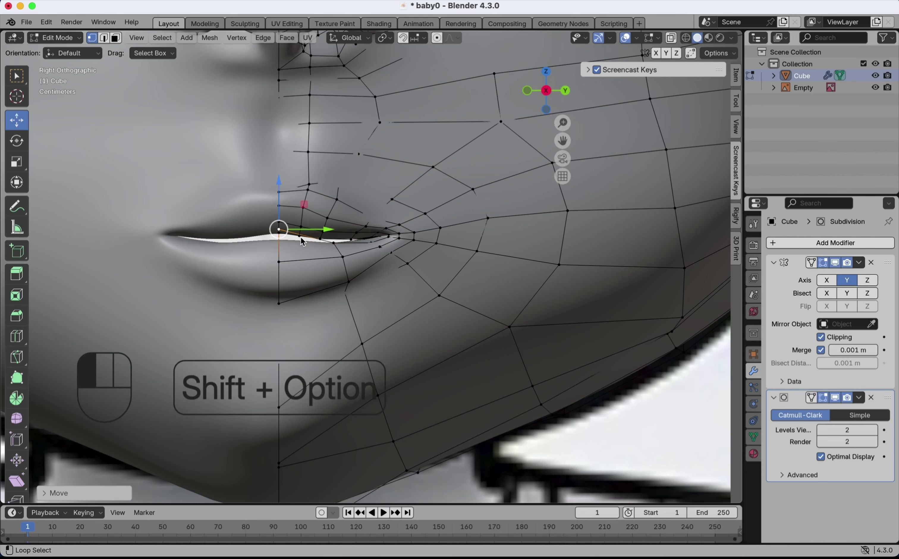
Turn off the Mirror modifier's viewport display to expose the inside of the mouth
alt+shift+click(301, 237)
middle_drag(300, 237, 805, 316)
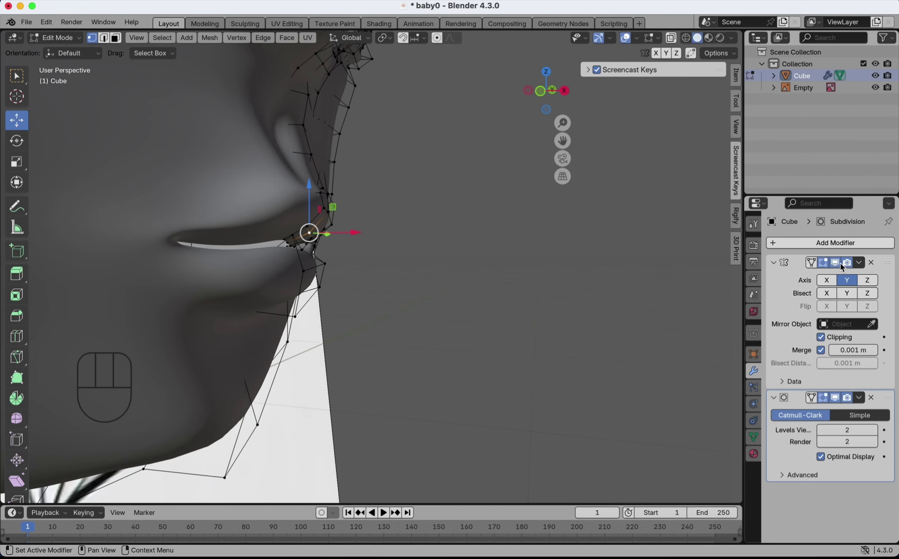
click(823, 263)
middle_drag(285, 239, 284, 259)
Select the inner edge loop of the lips and flatten it along the X axis with a scale of 0
alt+shift+click(282, 259)
middle_drag(366, 238, 366, 237)
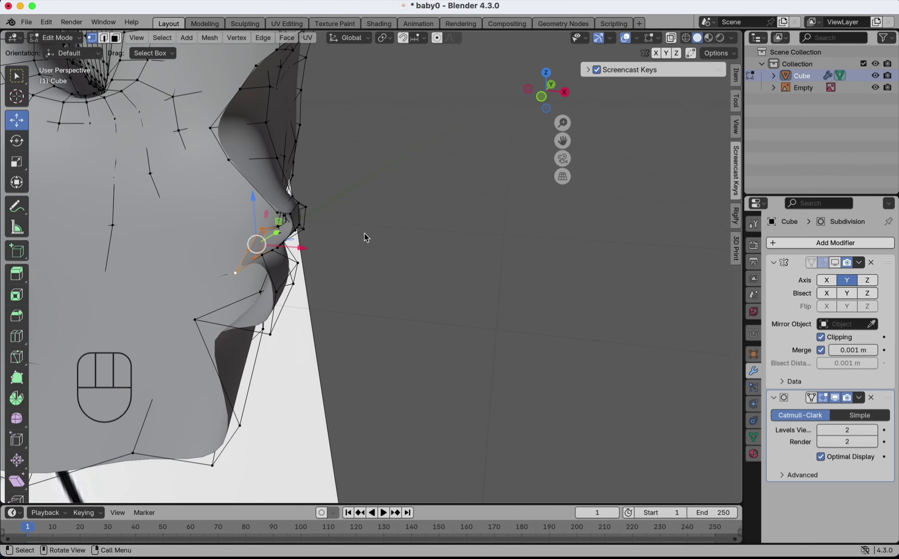
key(s)
key(x)
key(0)
key(Return)
middle_drag(363, 233, 363, 233)
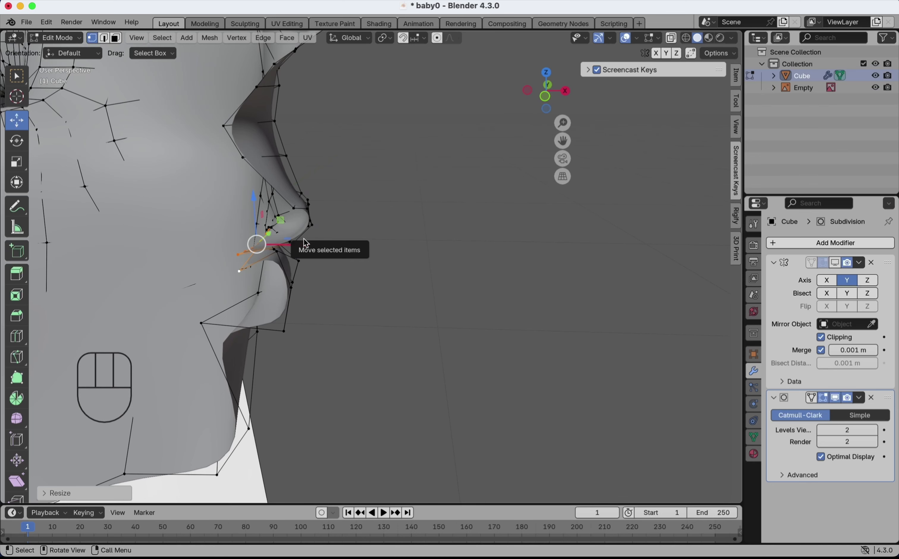
Move the inner vertices of the lower lip down along the Z axis to open the mouth loop
middle_drag(255, 243, 255, 244)
drag(260, 204, 261, 219)
middle_drag(261, 219, 237, 254)
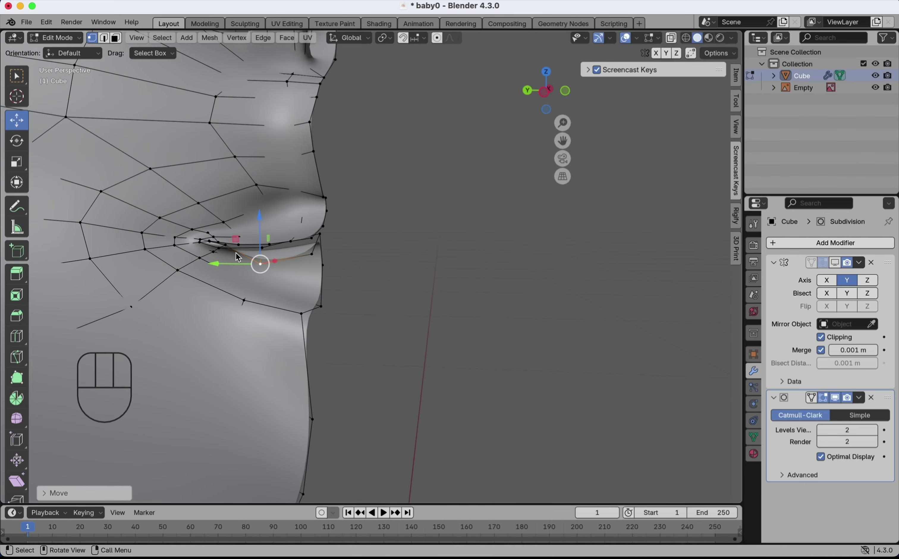
scroll(229, 250, up, 5)
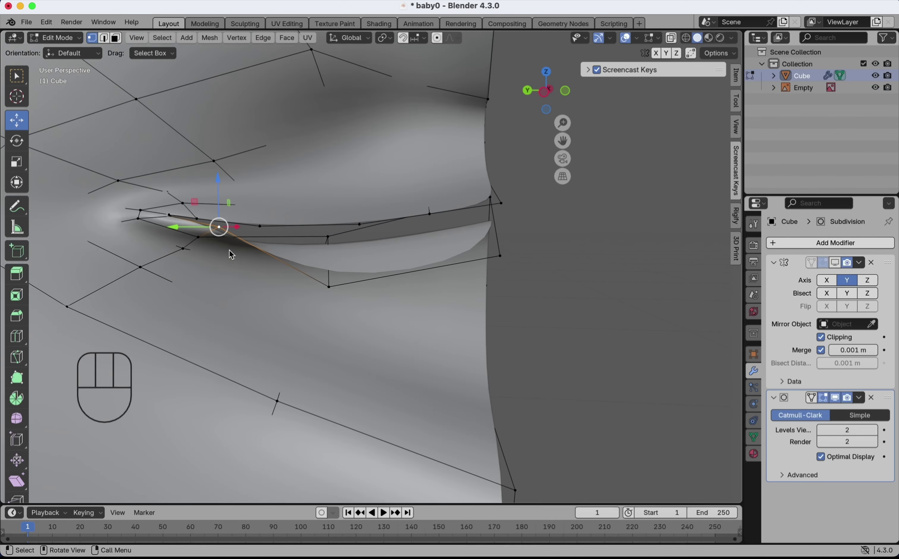
drag(218, 180, 218, 206)
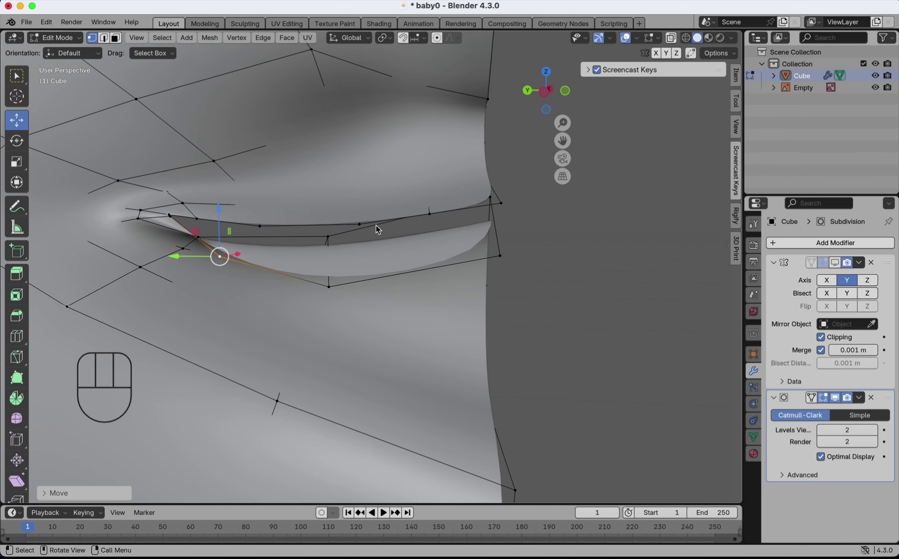
Raise the inner vertices of the upper lip along the Z axis from the mouth corner to the centre line
click(429, 213)
drag(430, 167, 430, 105)
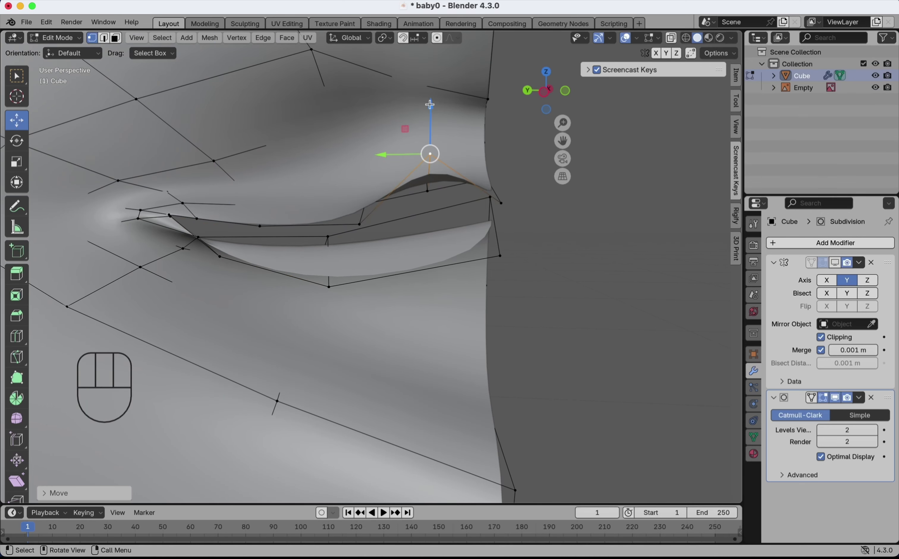
mouse_move(334, 226)
middle_down()
mouse_move(342, 233)
mouse_move(346, 223)
middle_up()
drag(373, 202, 295, 87)
click(302, 173)
click(266, 164)
drag(267, 134, 262, 107)
click(487, 217)
drag(497, 173, 502, 136)
Extrude the inner mouth loop and pull it back into the head along the X axis
scroll(431, 200, down, 5)
scroll(433, 205, down, 3)
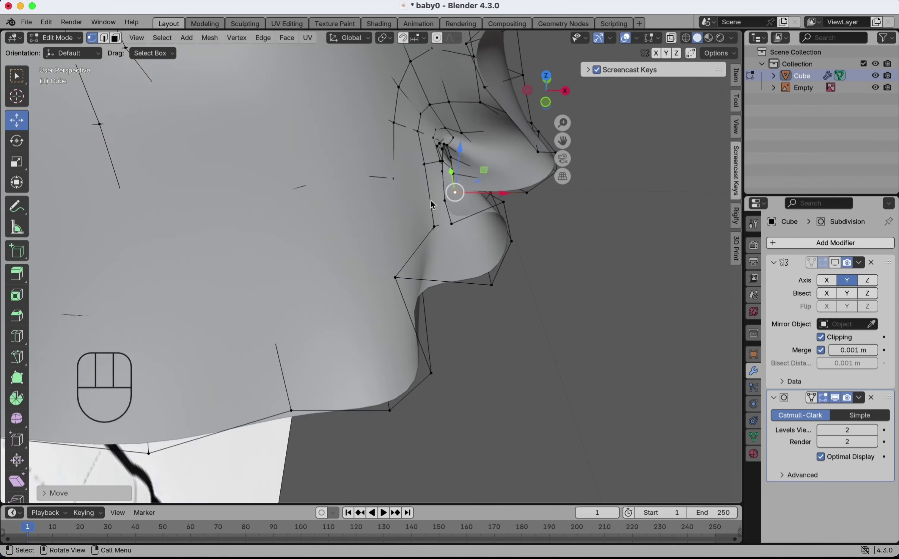
alt+shift+click(444, 225)
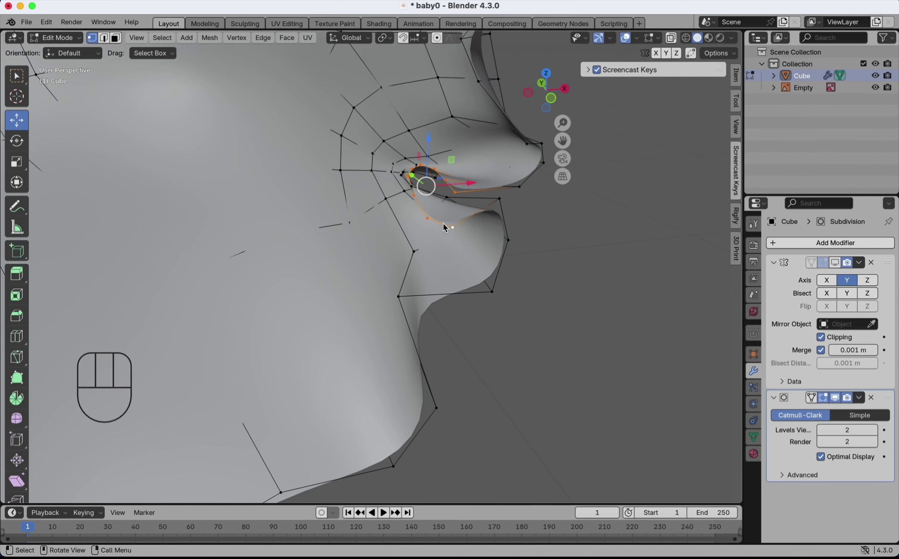
scroll(445, 228, left, 2)
key(e)
drag(477, 189, 306, 196)
scroll(305, 197, left, 2)
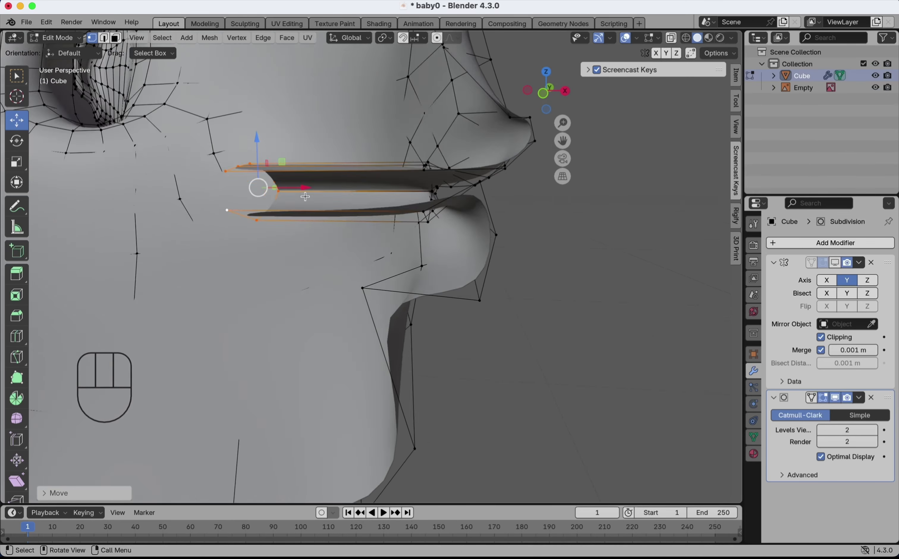
Enlarge the extruded mouth loop along Z, push it slightly further back along X and fill it with a face
key(s)
key(z)
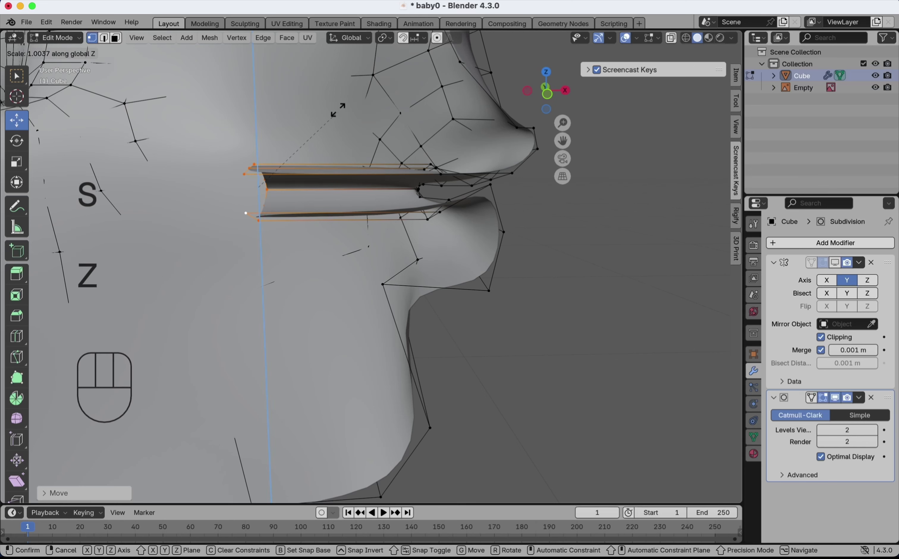
click(428, 381)
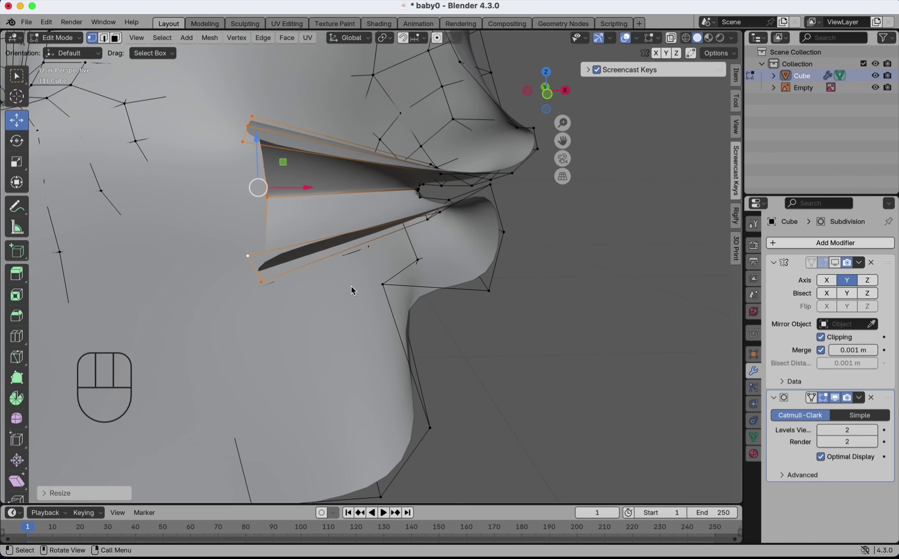
drag(292, 184, 280, 185)
key(f)
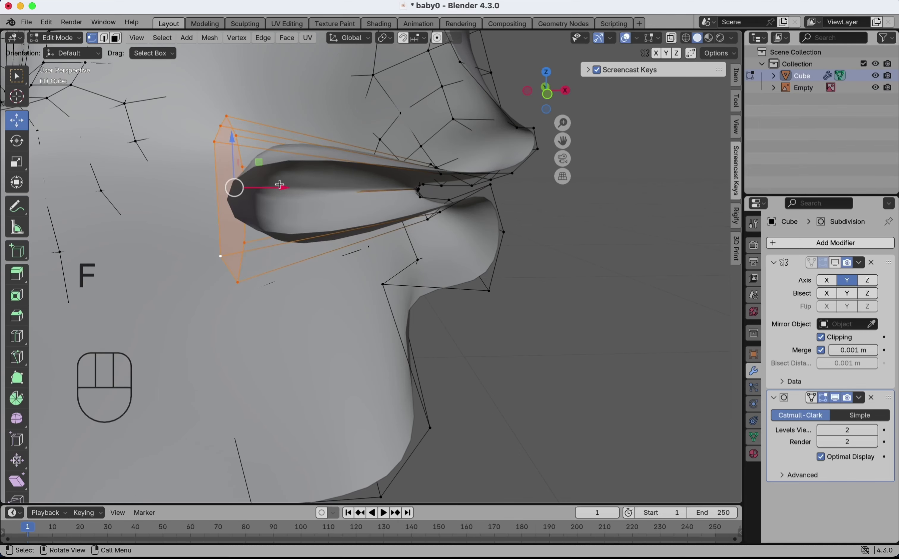
Push the mouth cavity's back face deeper into the head along X and scale it up by about 2.04
scroll(280, 184, down, 5)
scroll(281, 184, right, 10)
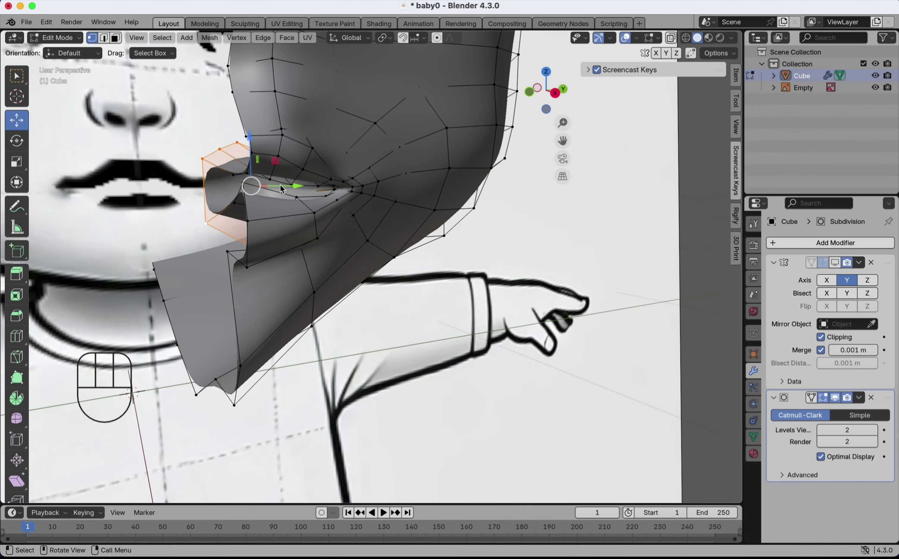
scroll(280, 184, right, 5)
drag(280, 183, 248, 188)
key(s)
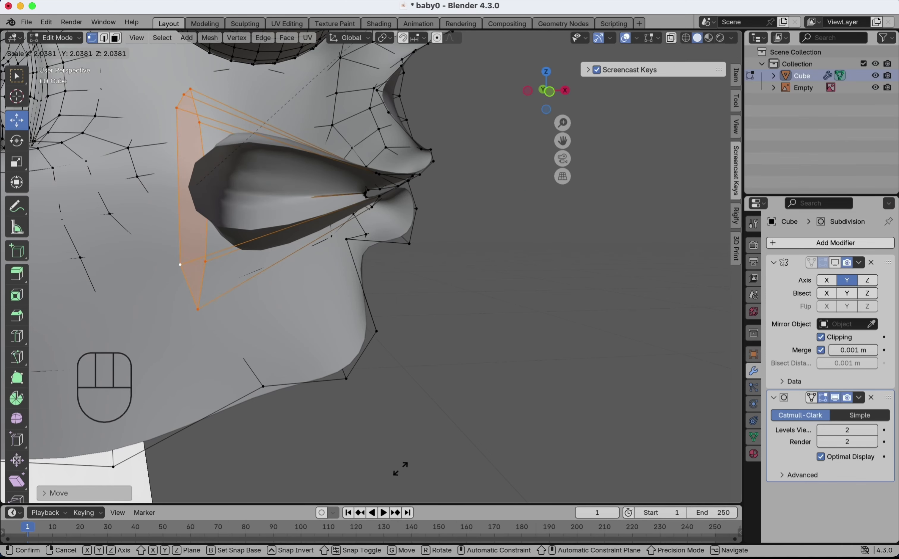
click(401, 468)
scroll(416, 327, down, 2)
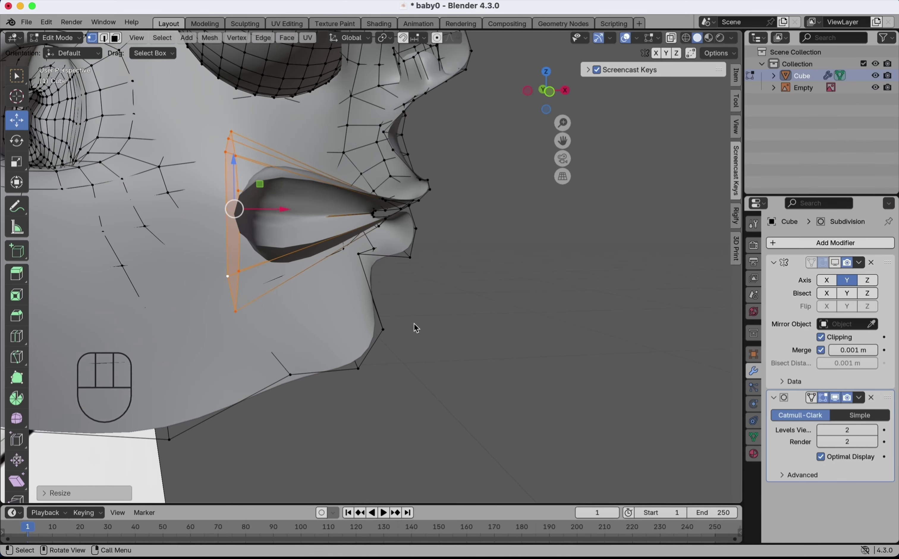
scroll(414, 324, right, 10)
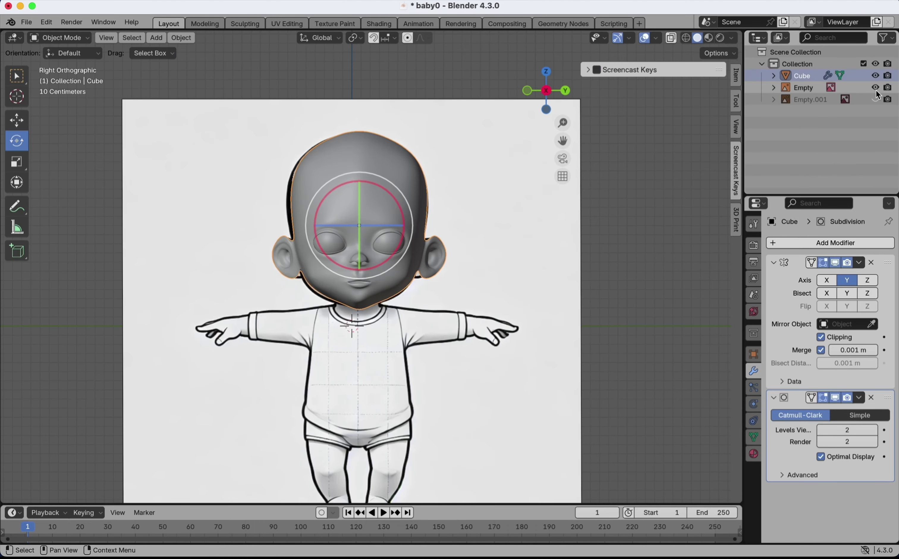
Hide the front reference image and widen the side of the head mesh using a proportional move
click(875, 89)
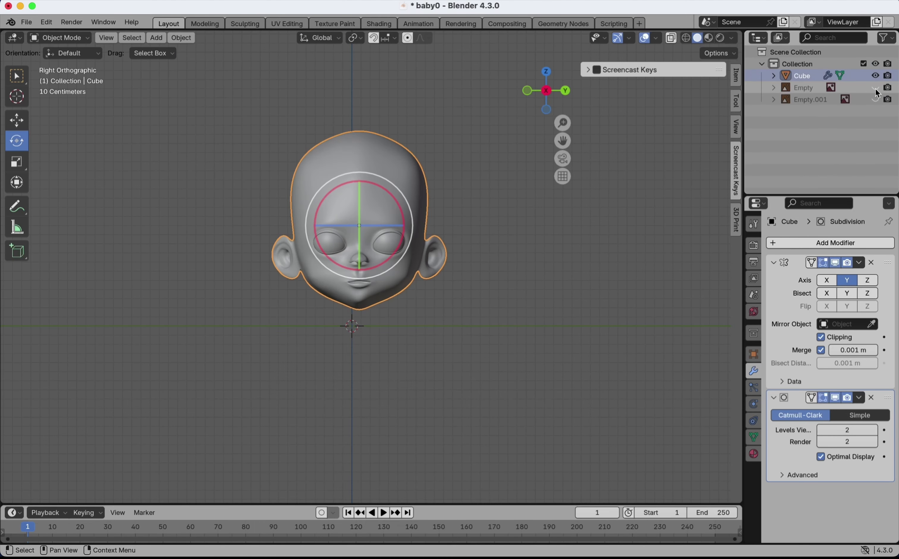
key(Tab)
scroll(407, 288, up, 3)
key(g)
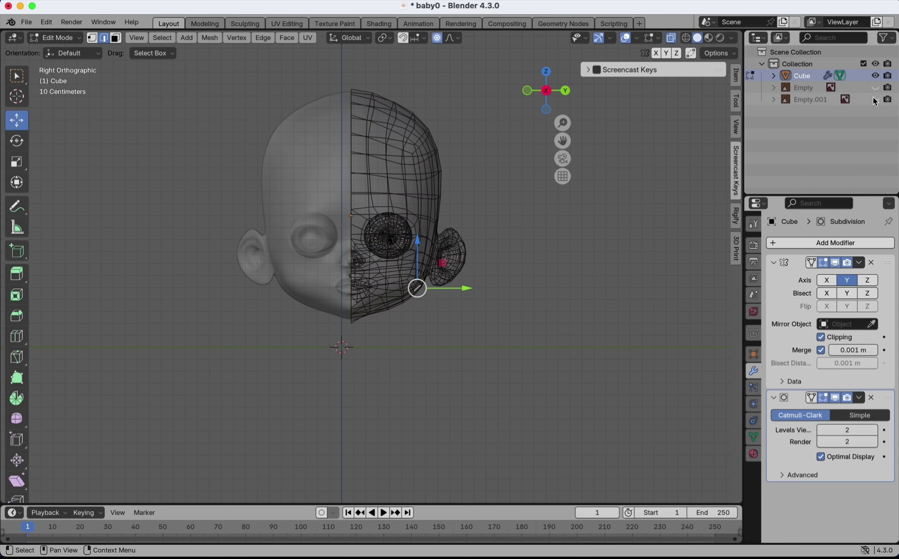
scroll(489, 307, down, 5)
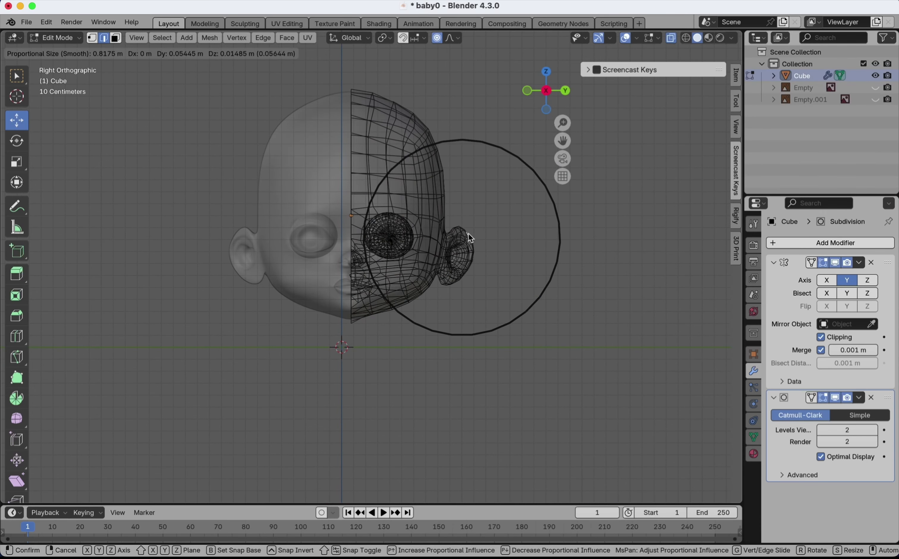
click(438, 138)
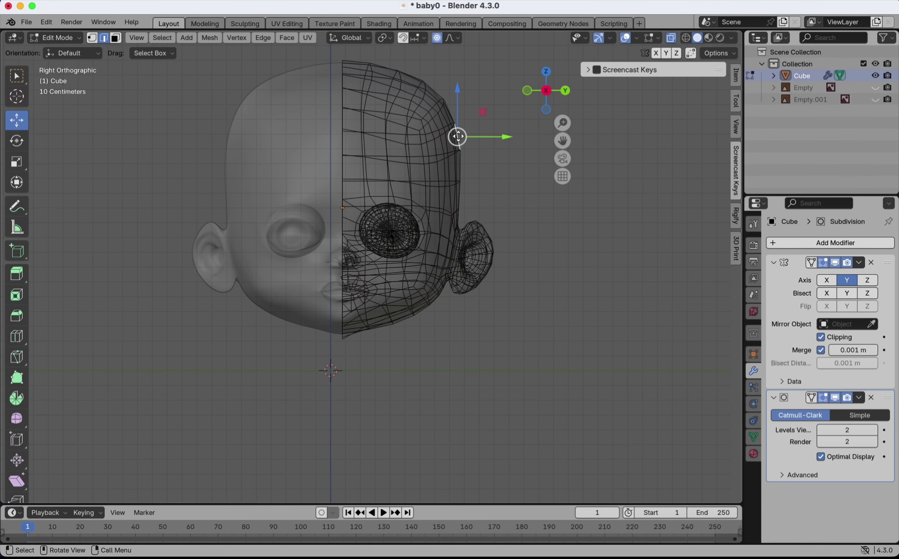
Refine the skull's outline by moving its side edge outward along Y and adjusting the crown edges along Z
drag(457, 137, 461, 136)
drag(296, 121, 296, 122)
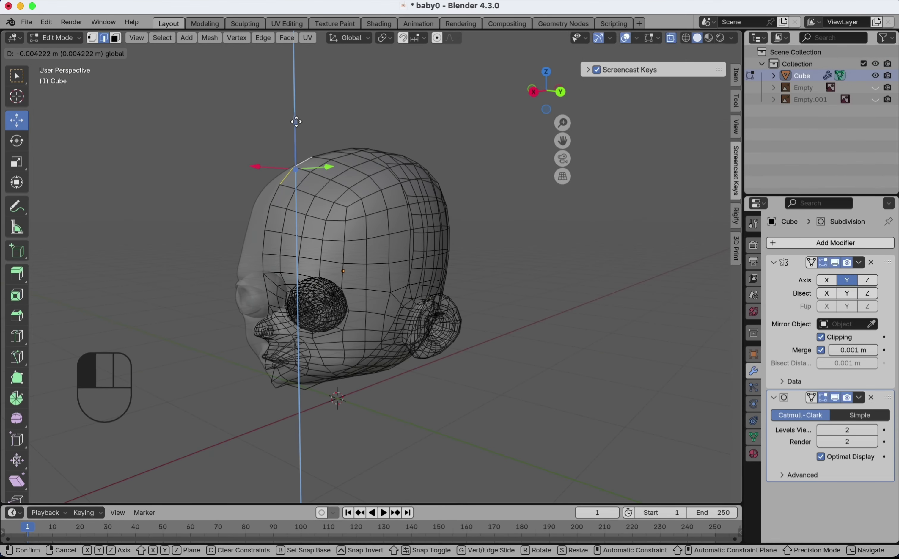
drag(297, 124, 297, 125)
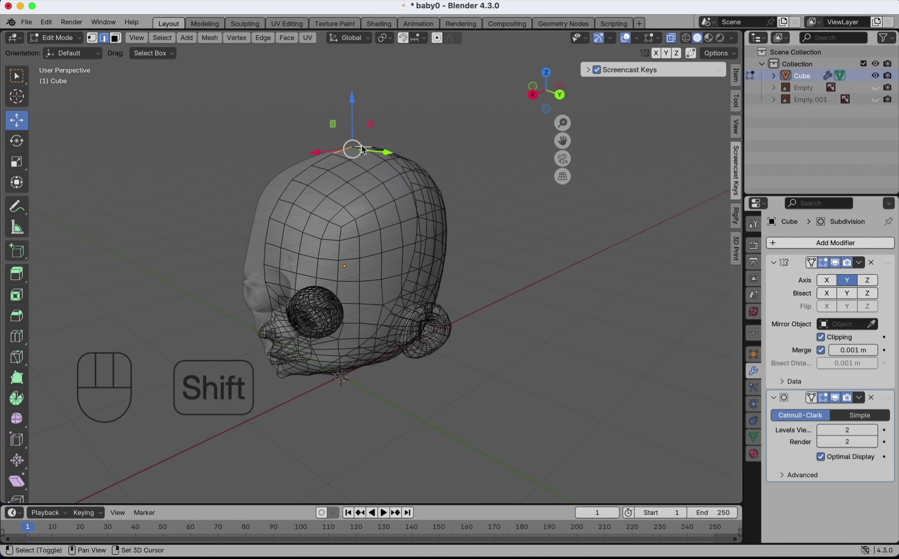
drag(351, 101, 350, 104)
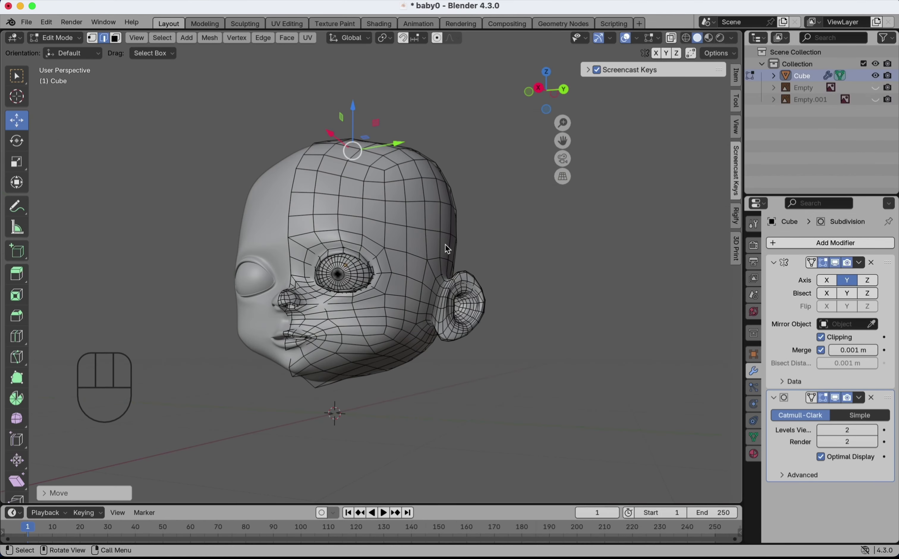
Reshape the head's side, temple and forehead with proportional moves, using an influence size of about 0.82 m
click(446, 245)
drag(501, 247, 512, 251)
key(o)
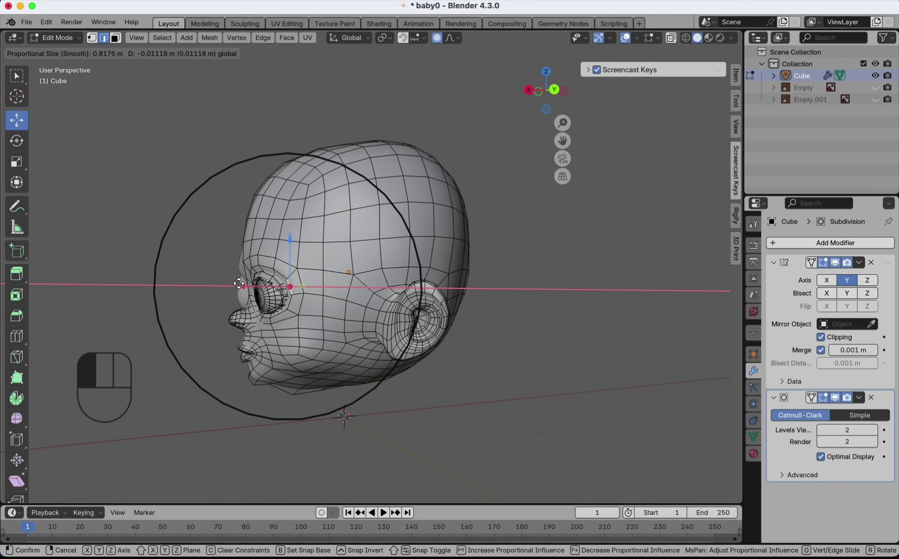
drag(245, 284, 242, 283)
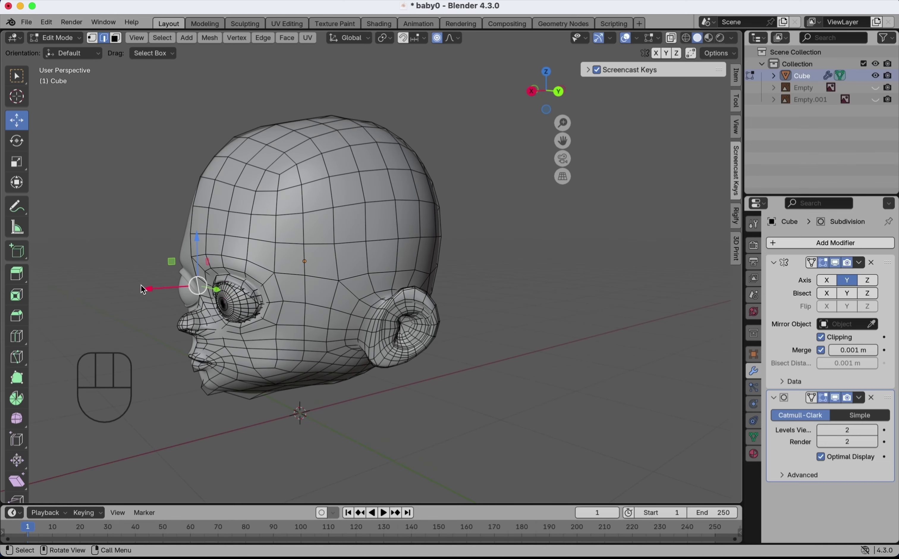
drag(145, 287, 147, 285)
scroll(149, 243, up, 6)
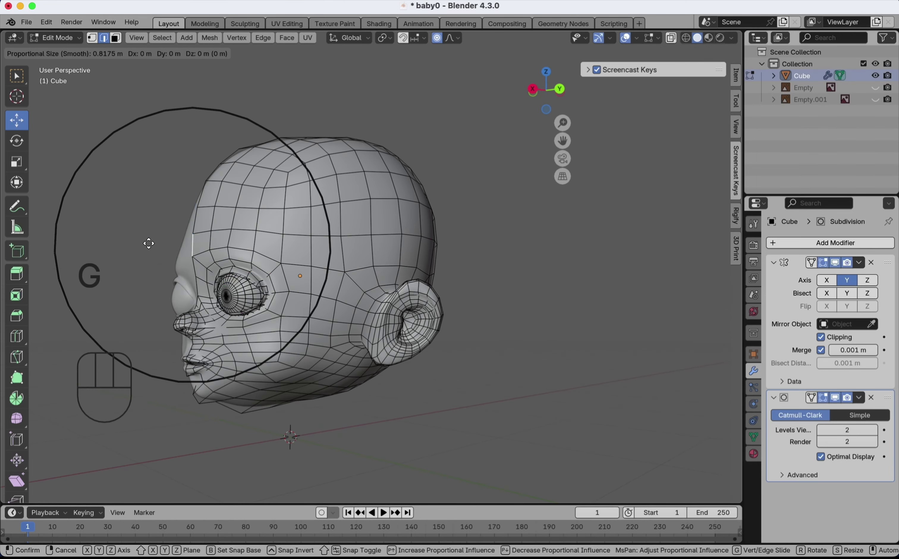
drag(149, 243, 148, 243)
Nudge the nose-bridge vertices with a proportional size of about 0.24 m and shift the cheek edges below the eye
click(226, 309)
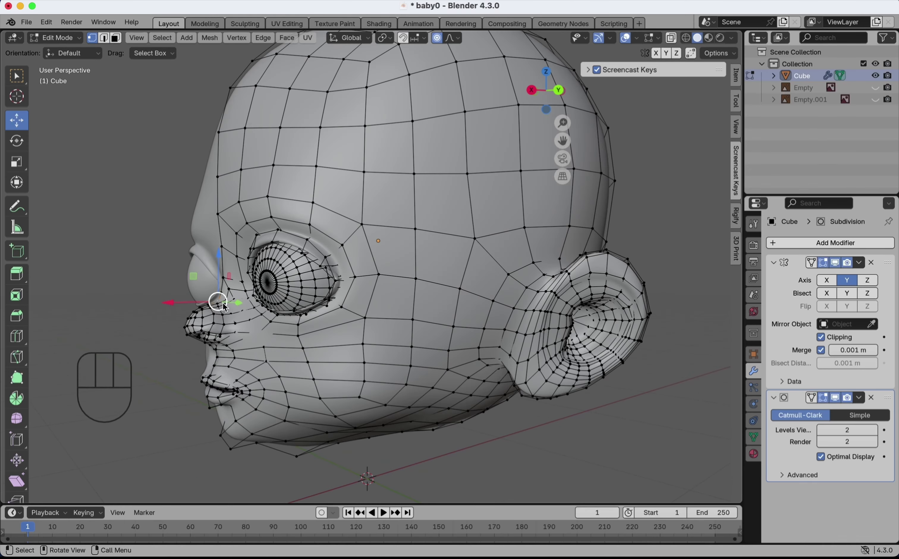
drag(223, 306, 220, 300)
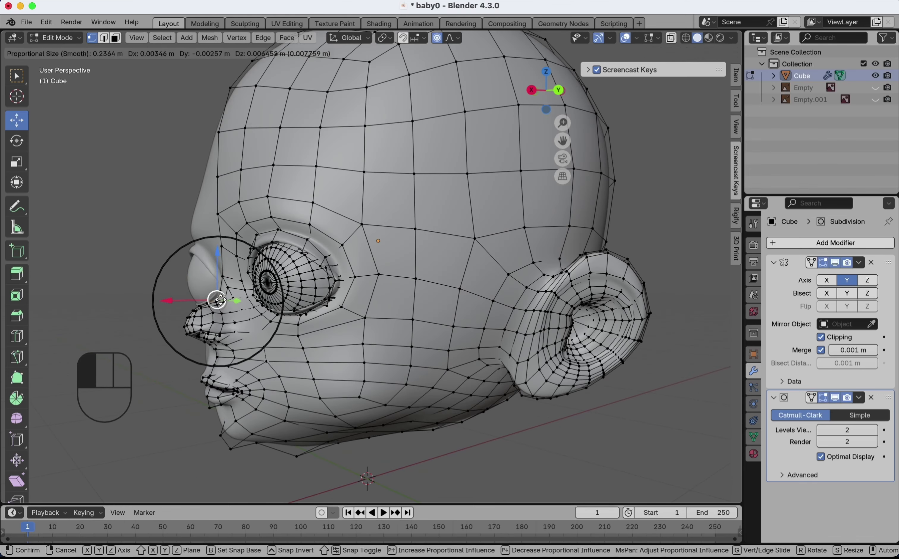
drag(219, 299, 219, 300)
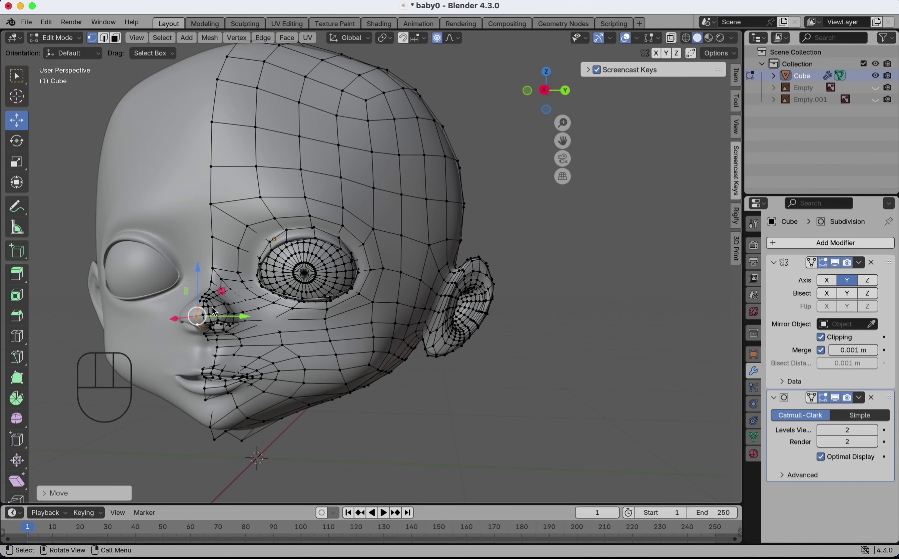
scroll(214, 311, right, 3)
scroll(214, 311, down, 1)
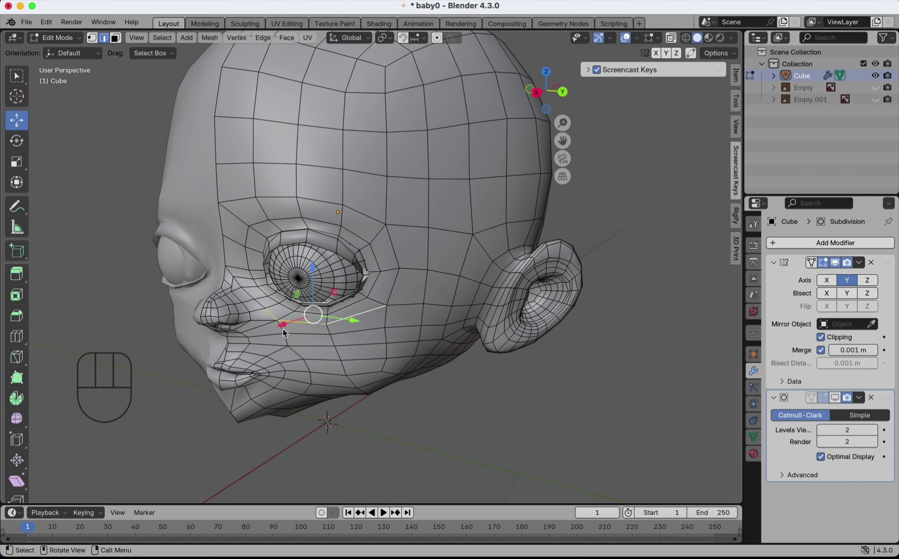
drag(283, 328, 290, 317)
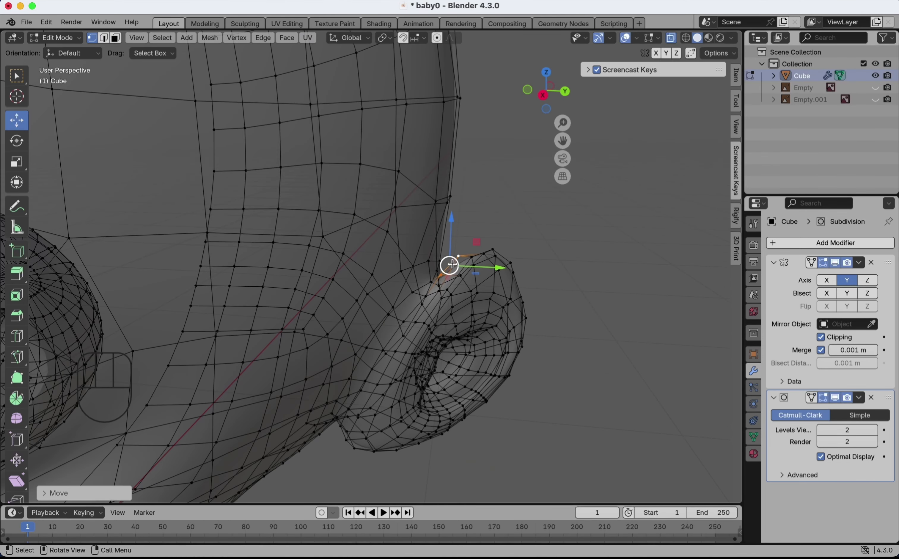
Reposition the vertices along the ear's upper rim where it meets the side of the head
scroll(450, 264, up, 2)
click(489, 255)
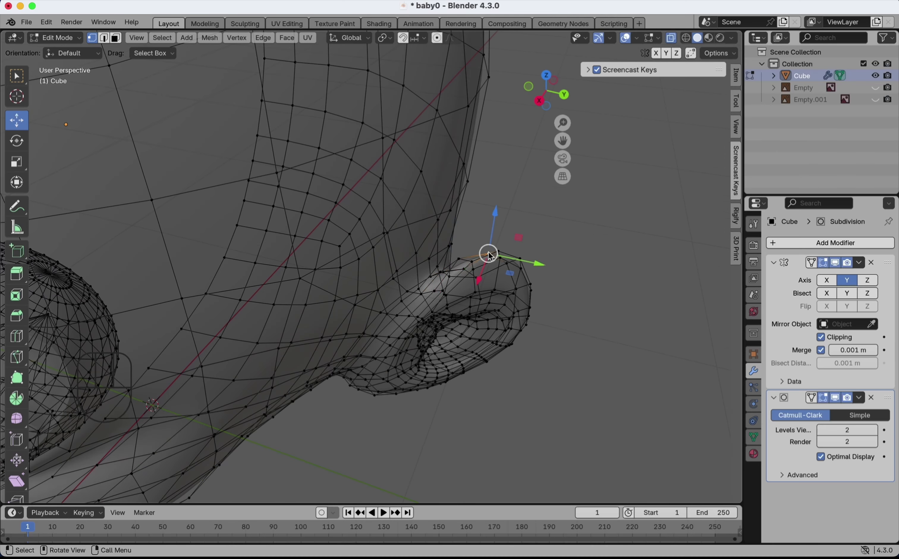
drag(494, 267, 487, 255)
scroll(488, 255, up, 5)
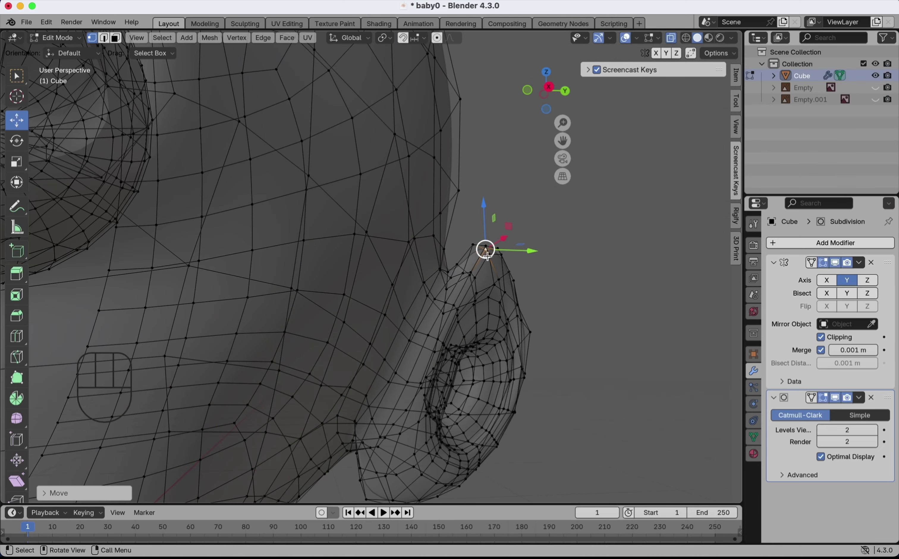
click(457, 271)
drag(467, 279, 471, 247)
scroll(452, 267, up, 3)
click(475, 254)
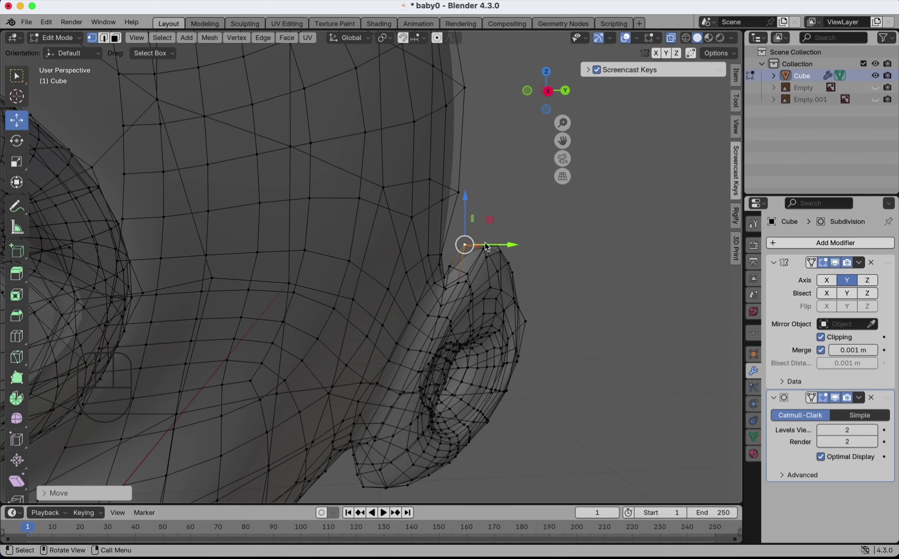
click(486, 248)
scroll(485, 247, down, 2)
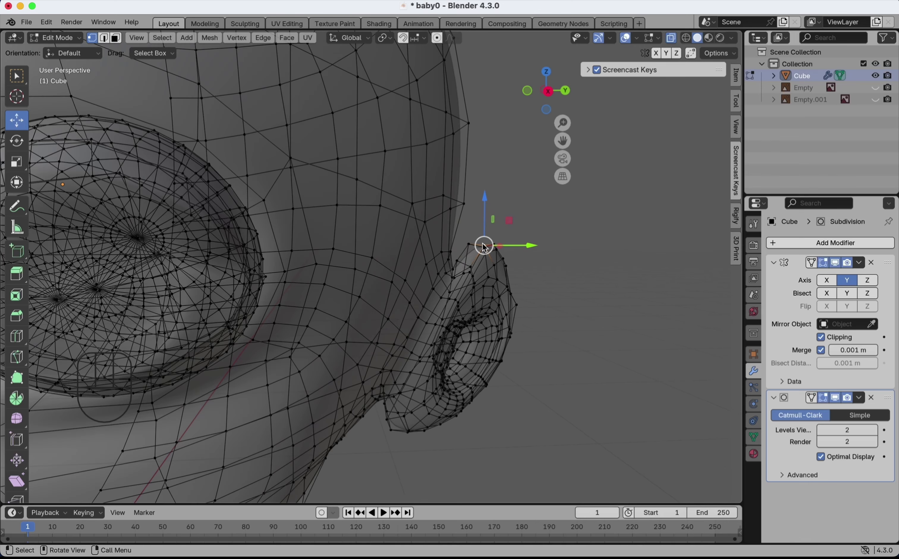
scroll(371, 374, down, 4)
Reshape the lower jawline by moving its vertices with proportional editing enabled
click(371, 374)
key(o)
drag(371, 373, 382, 392)
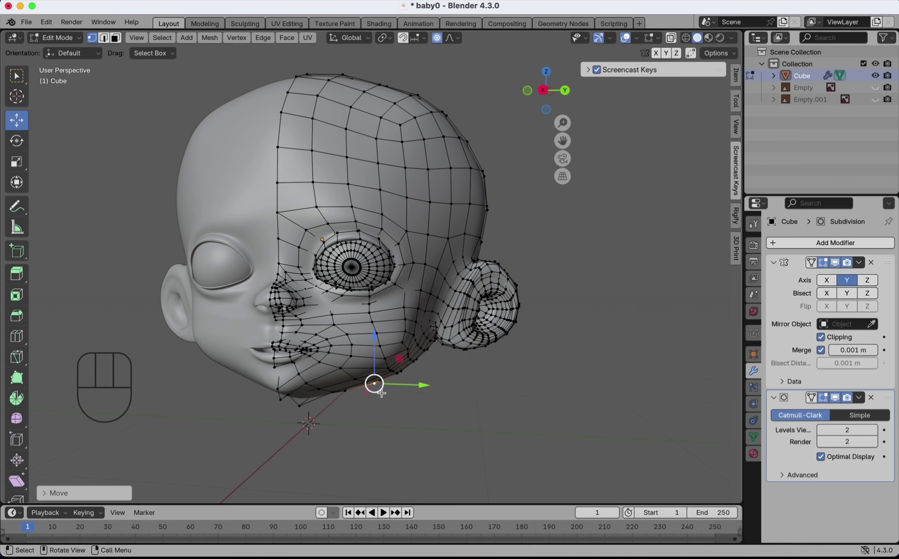
click(420, 367)
drag(420, 368, 435, 359)
click(436, 357)
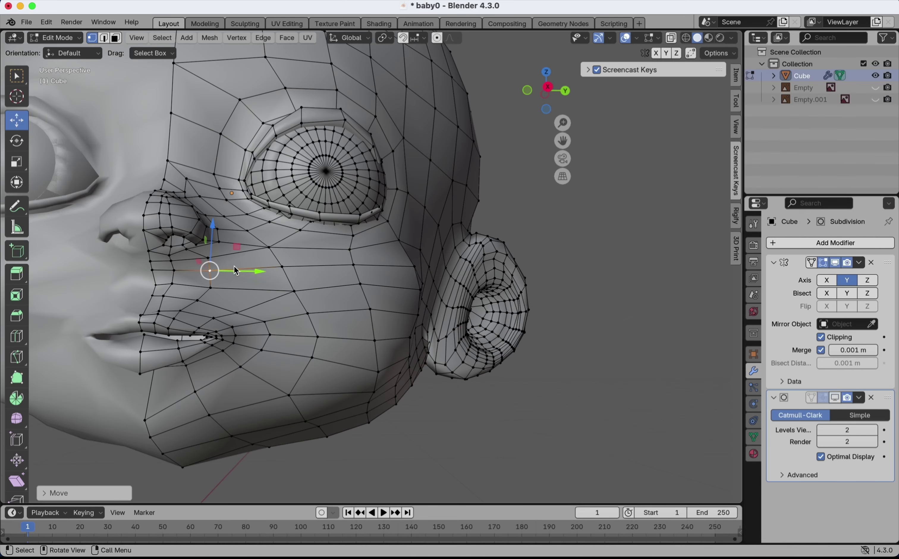
Adjust the cheek vertices between the nostril and the mouth corner
drag(236, 271, 239, 254)
click(204, 288)
mouse_move(250, 288)
mouse_down()
mouse_move(255, 270)
mouse_move(247, 270)
mouse_up()
click(204, 270)
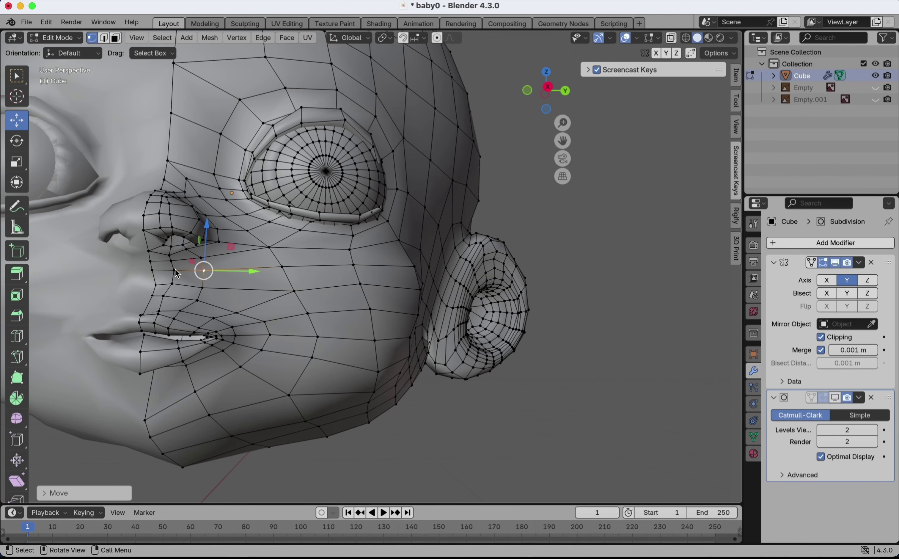
Shift the vertex just above the upper lip slightly toward the face's centre along Y
scroll(175, 269, down, 5)
scroll(175, 269, up, 10)
click(185, 302)
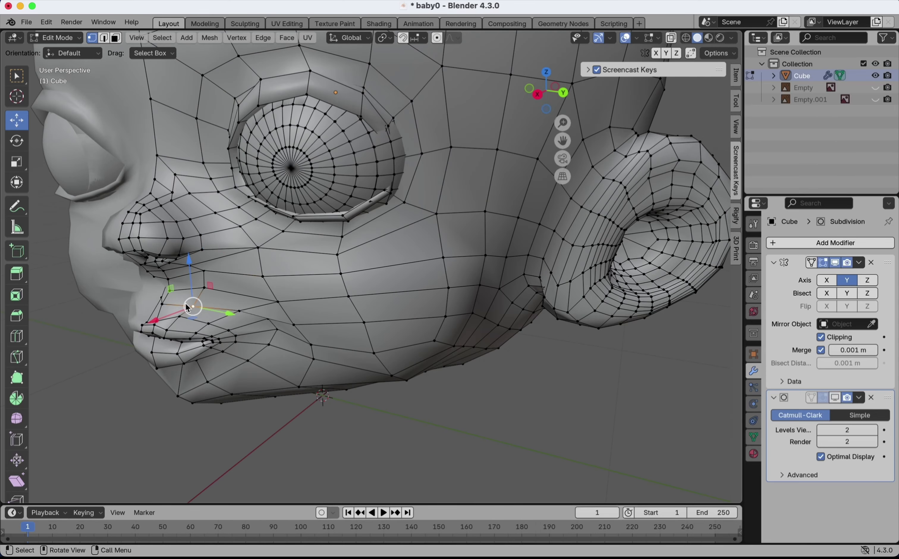
scroll(185, 303, left, 10)
drag(230, 311, 222, 311)
scroll(253, 242, right, 10)
scroll(252, 242, left, 8)
ctrl+scroll(225, 232, up, 5)
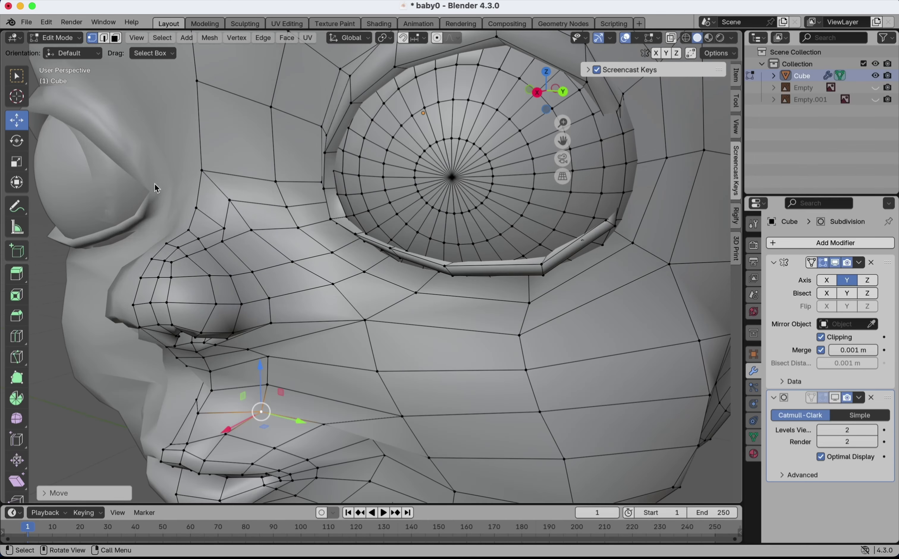
Merge the two neighbouring vertices on the side of the nose bridge and nudge the merged vertex into place
click(225, 232)
scroll(226, 240, down, 6)
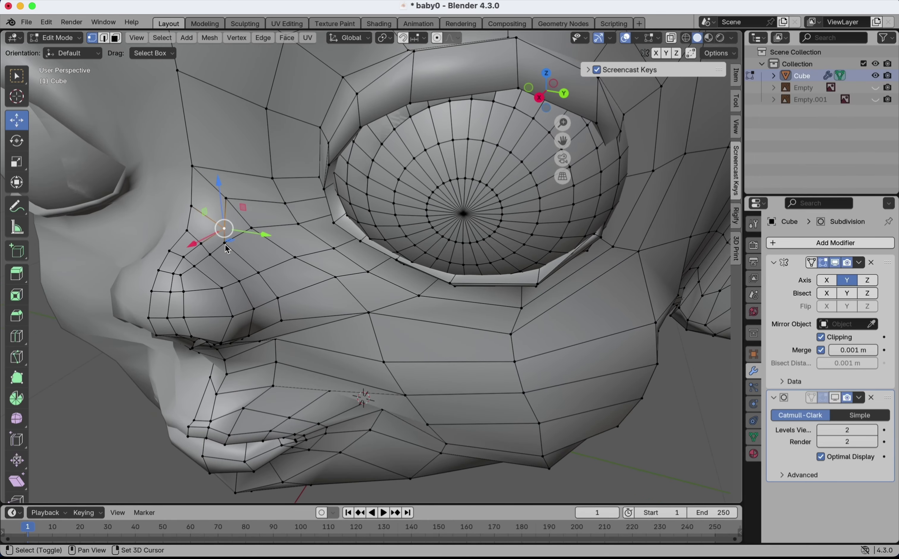
shift+click(224, 244)
key(m)
click(223, 243)
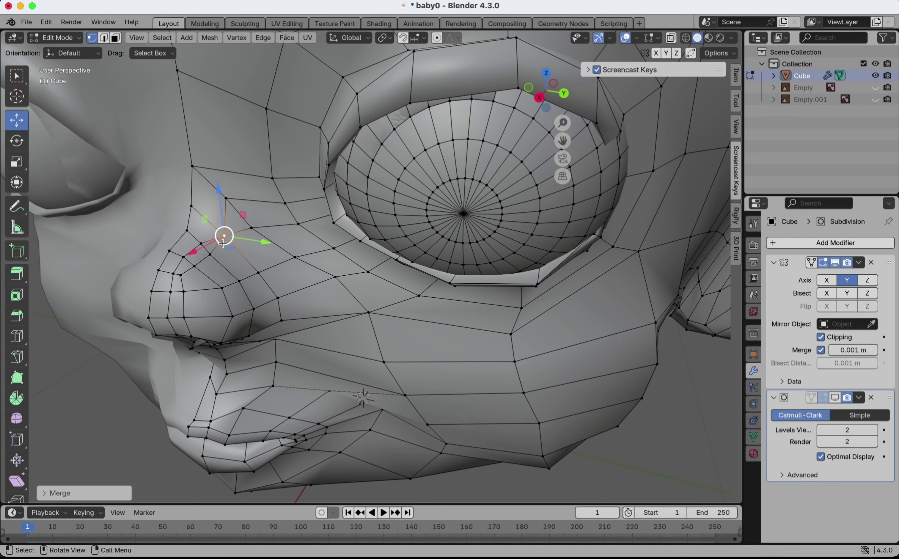
scroll(225, 237, up, 4)
drag(218, 230, 214, 222)
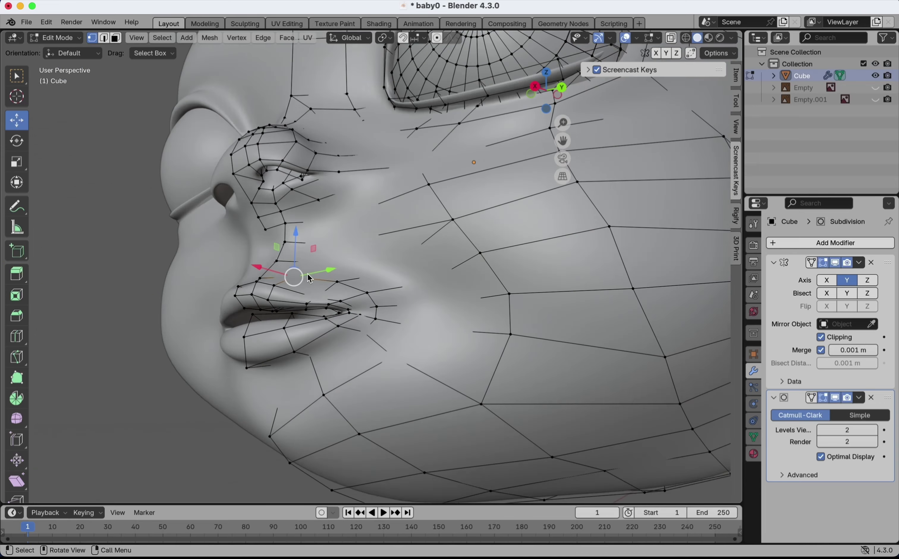
Smooth the upper lip's contour by repositioning the vertices above it, toward the mouth corner
scroll(307, 278, right, 6)
drag(305, 277, 355, 295)
click(330, 280)
click(355, 277)
scroll(356, 294, down, 3)
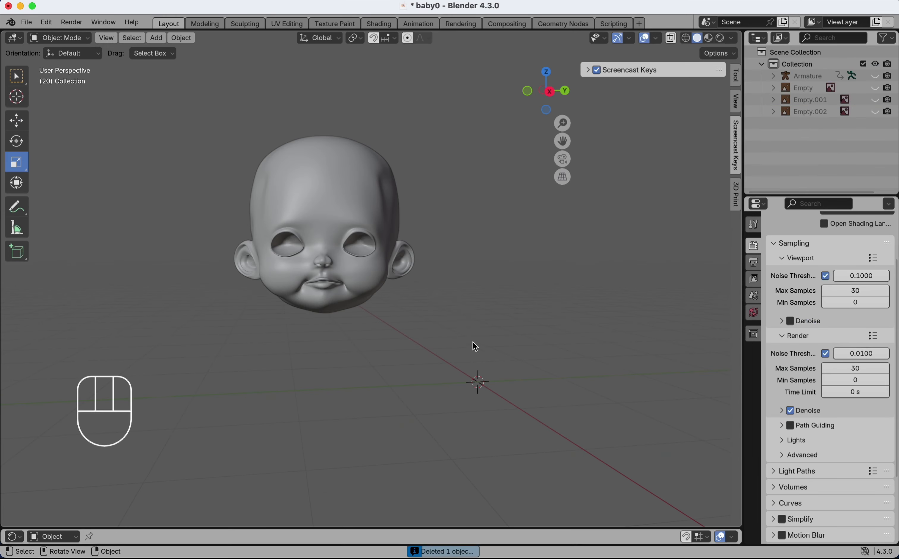
Add a UV sphere for the eyeball and scale it down to about 0.142
key(shift+a)
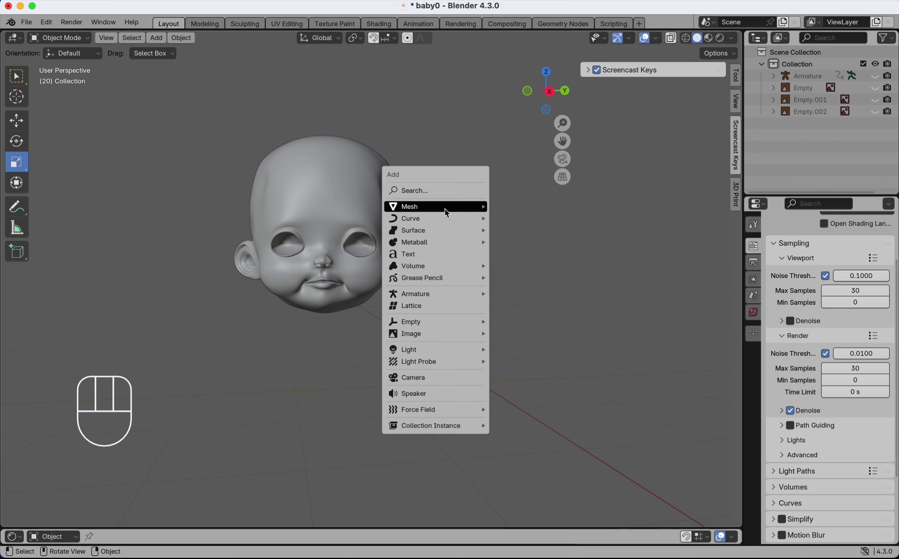
mouse_move(447, 212)
click(519, 243)
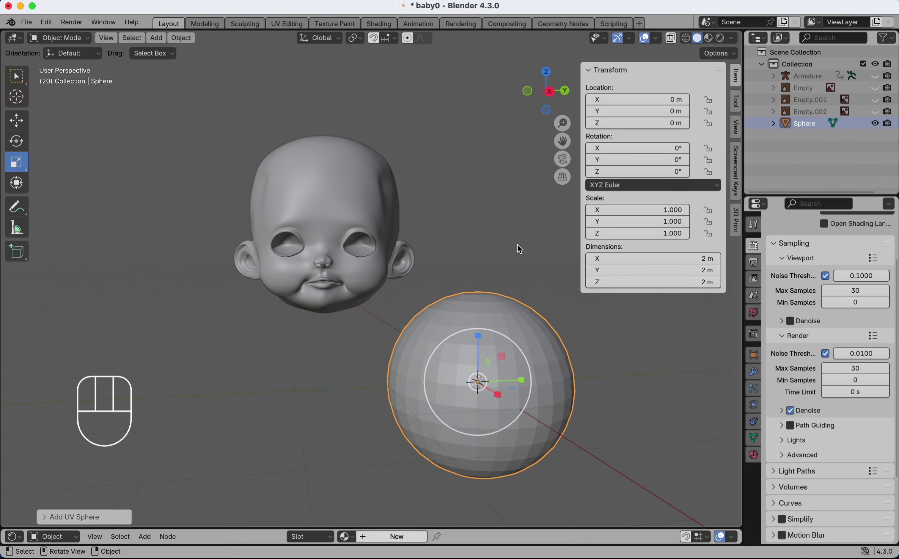
key(s)
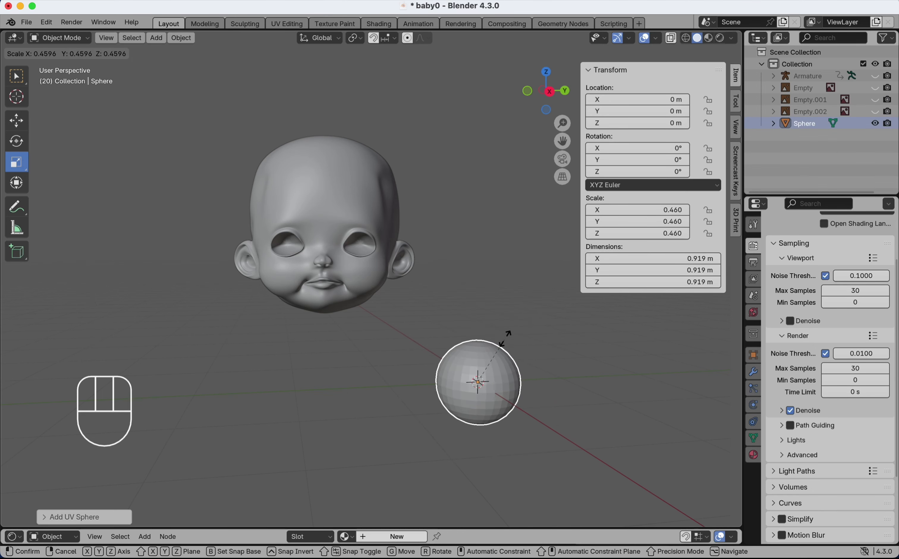
click(490, 374)
Move the sphere into the eye socket at about X 0.625, Y -1.439, Z 1.511 m
key(shift+space)
key(g)
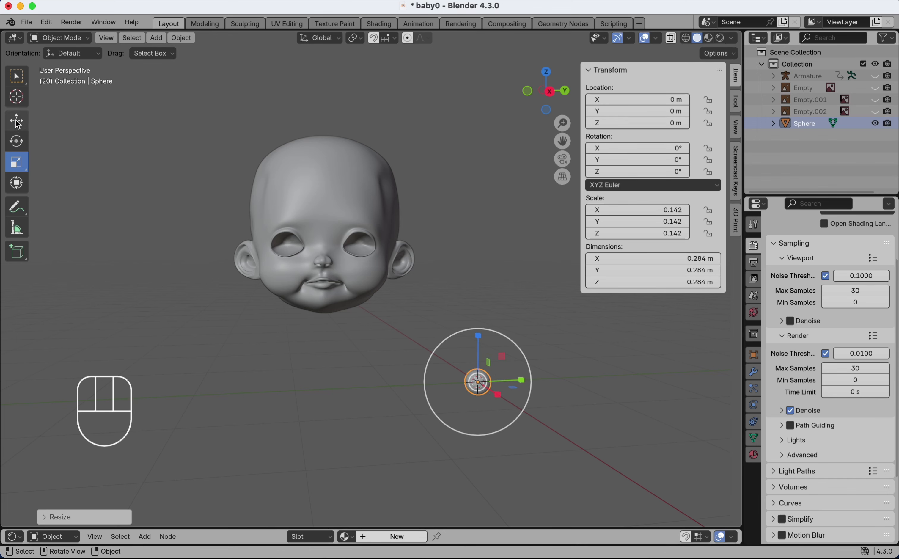
drag(532, 386, 406, 386)
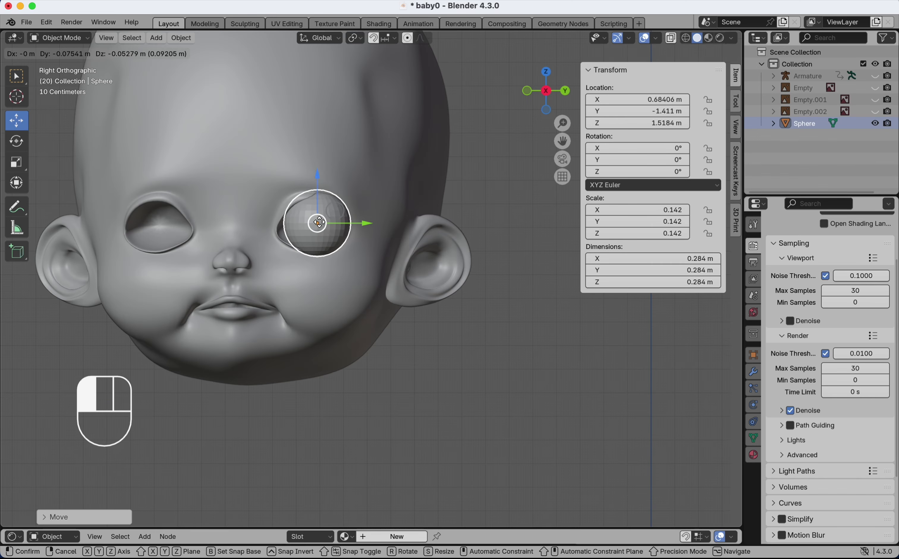
drag(318, 223, 277, 226)
scroll(316, 223, right, 10)
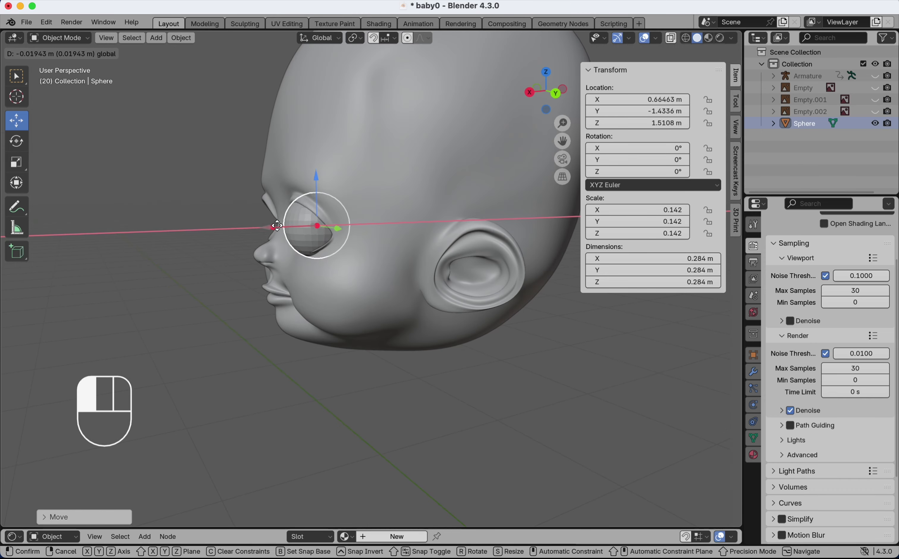
drag(277, 226, 286, 226)
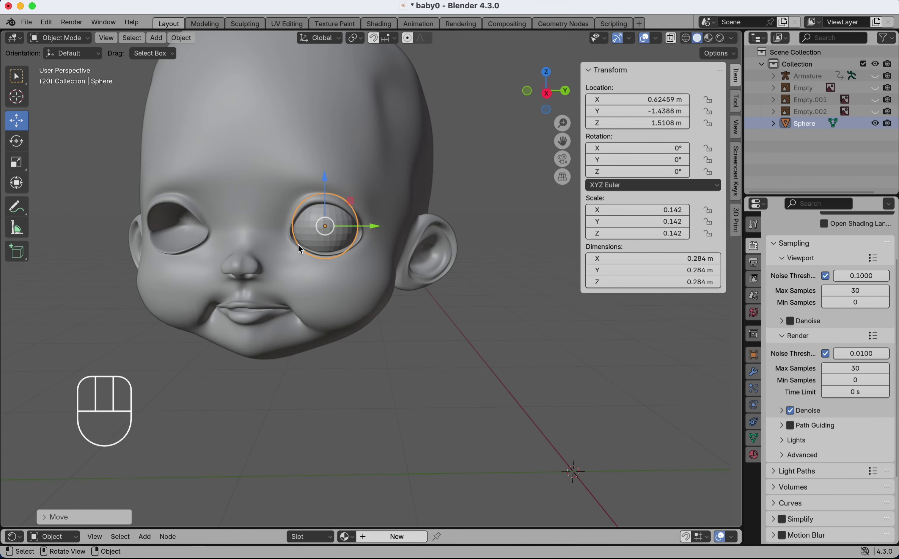
Rotate the eyeball sphere 90° around Y and enlarge it to a scale of about 0.149
key(r)
text(y90)
key(Return)
scroll(314, 244, left, 5)
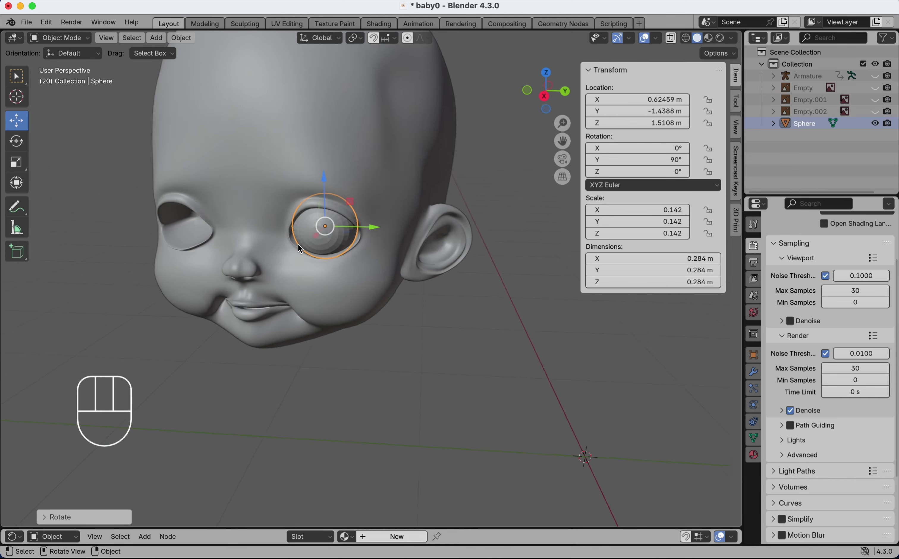
key(s)
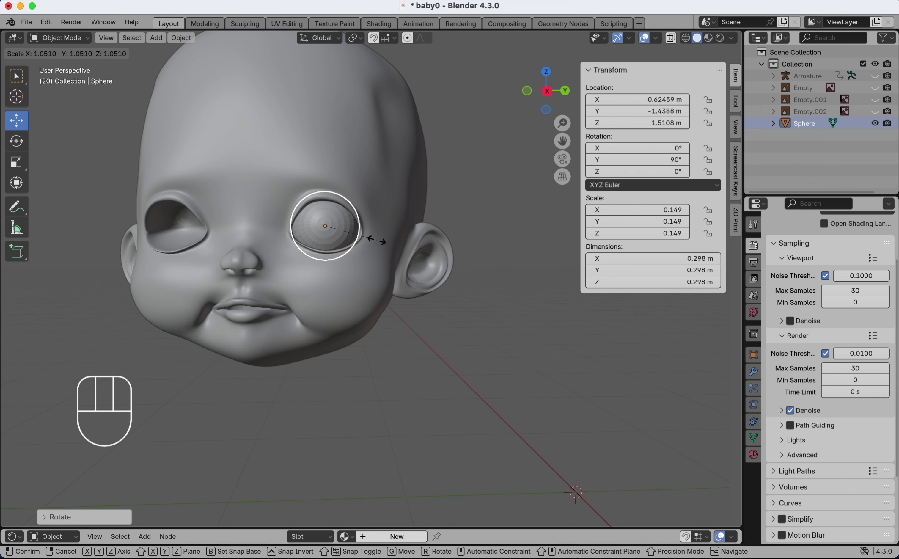
click(379, 244)
Duplicate the eyeball sphere in place and hide the original Sphere object
key(super+c)
key(super+v)
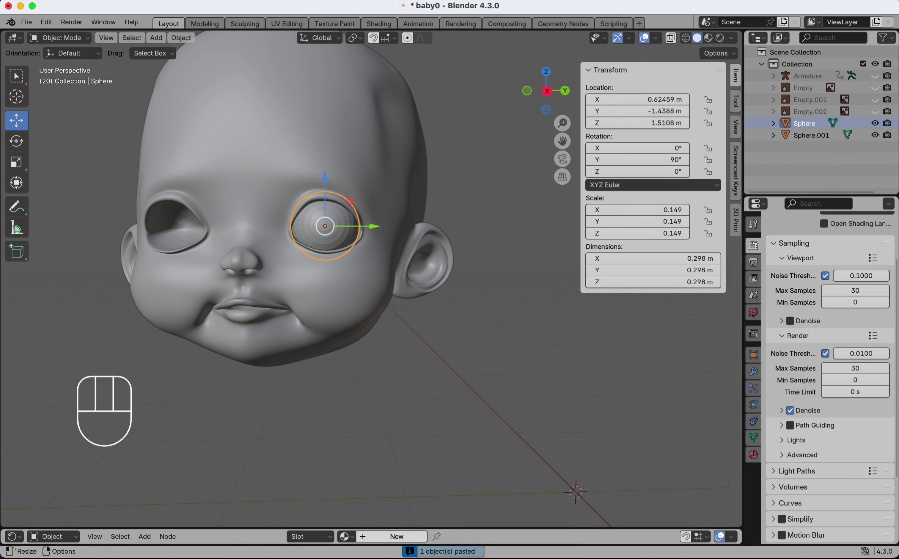
click(875, 124)
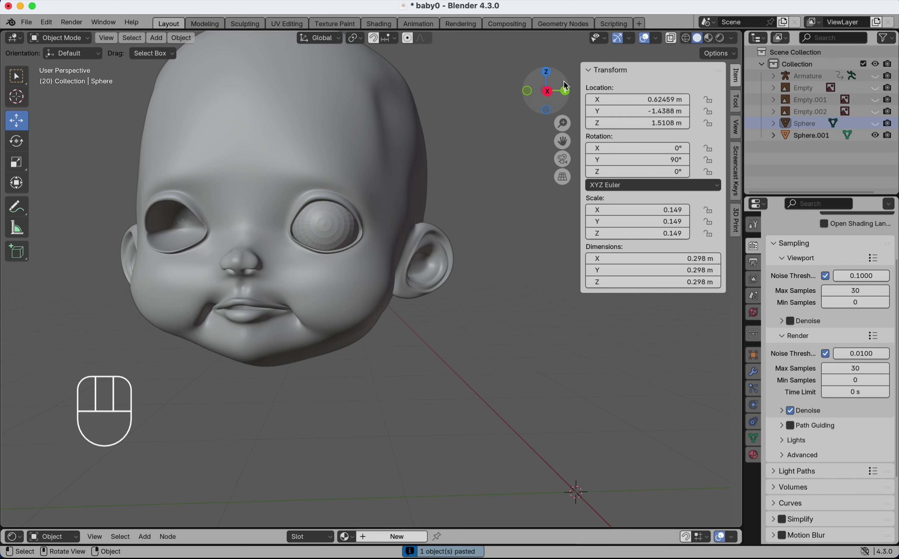
In Edit Mode on the duplicated eyeball sphere, select the faces around its front pole together with the surrounding face rings
click(335, 225)
key(Tab)
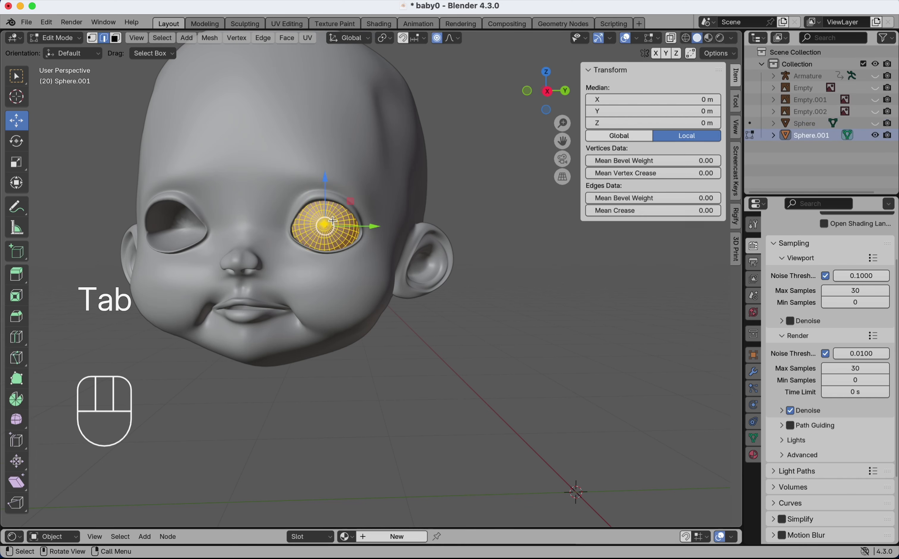
scroll(334, 223, right, 10)
click(168, 281)
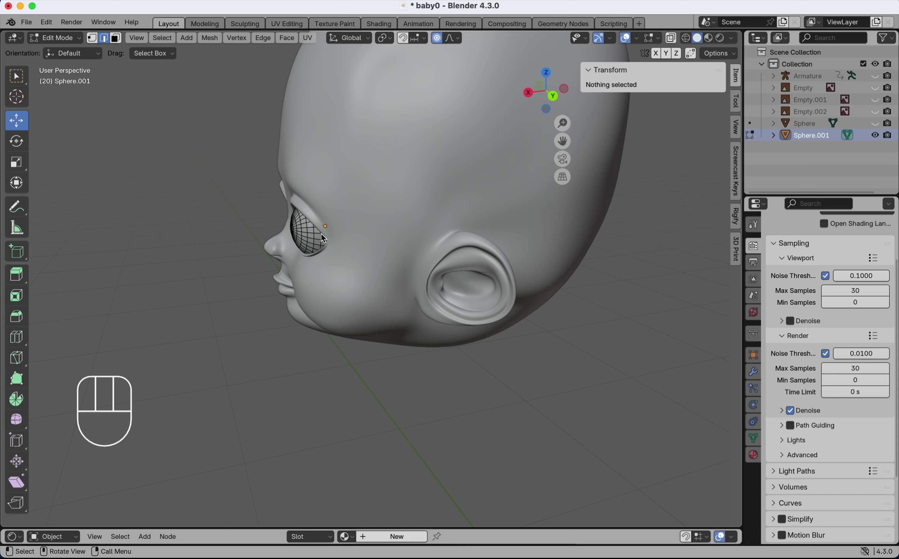
scroll(324, 234, up, 5)
scroll(324, 234, left, 5)
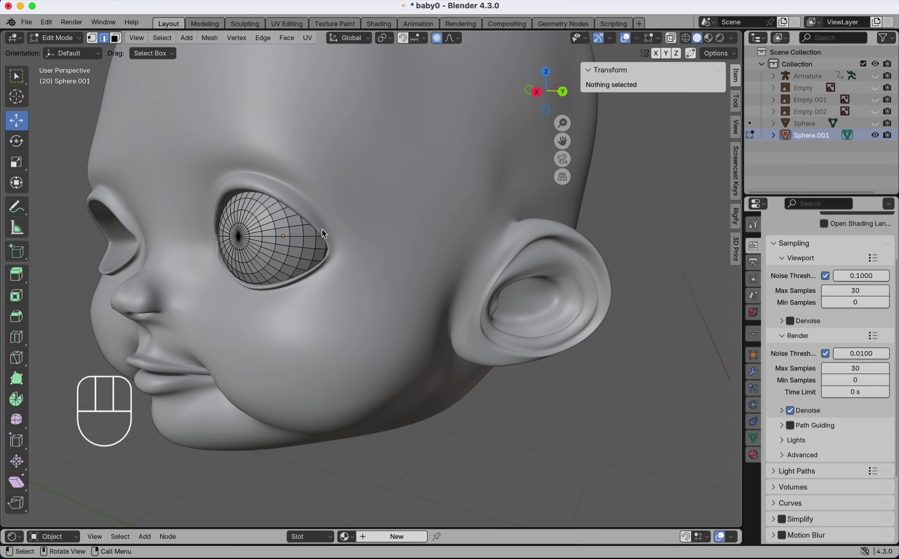
drag(231, 230, 254, 256)
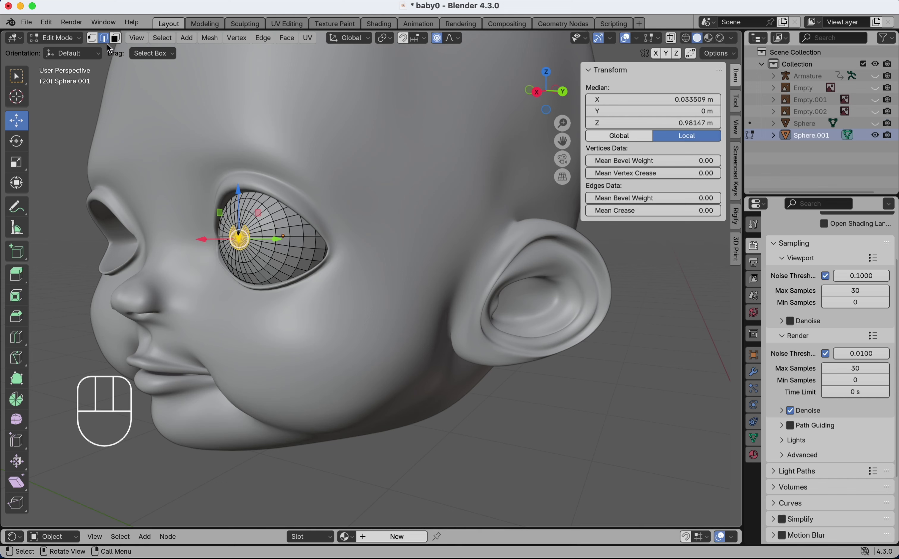
drag(245, 237, 249, 263)
alt+click(250, 249)
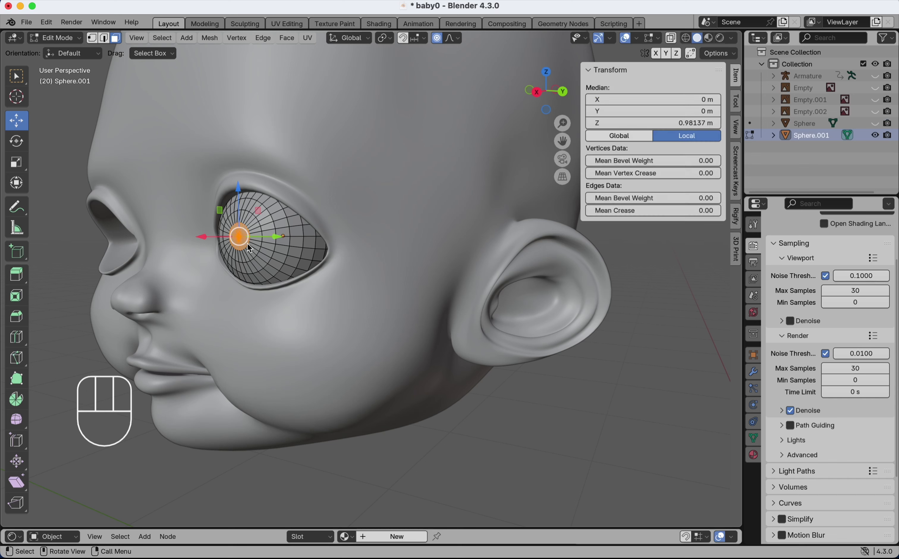
alt+shift+click(260, 255)
scroll(259, 255, left, 5)
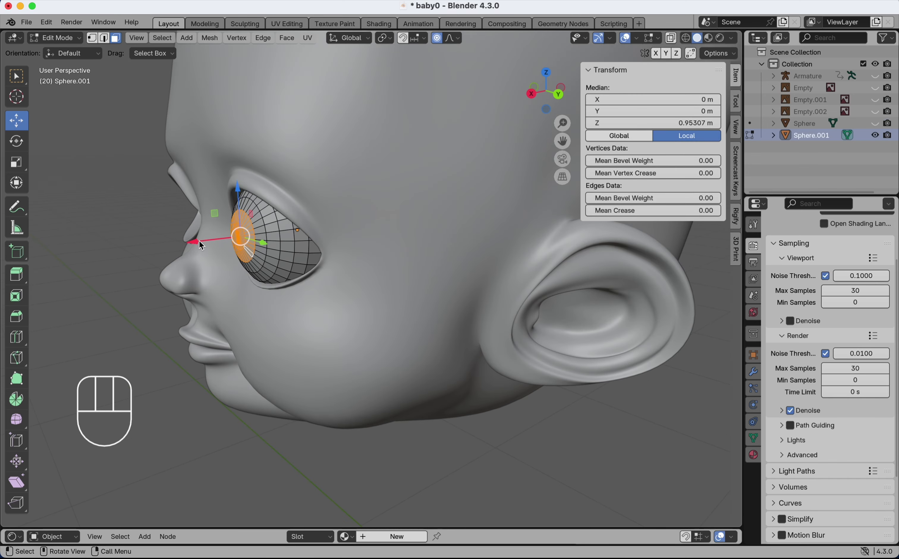
Turn off proportional editing and try pushing the selected front faces back into the eyeball
drag(194, 246, 206, 244)
key(super+z)
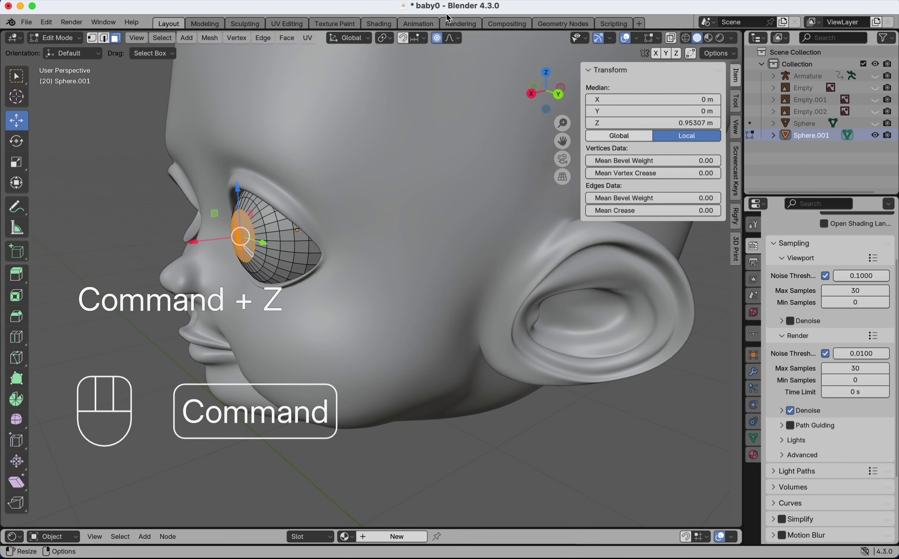
click(436, 38)
drag(196, 242, 216, 238)
scroll(217, 238, right, 8)
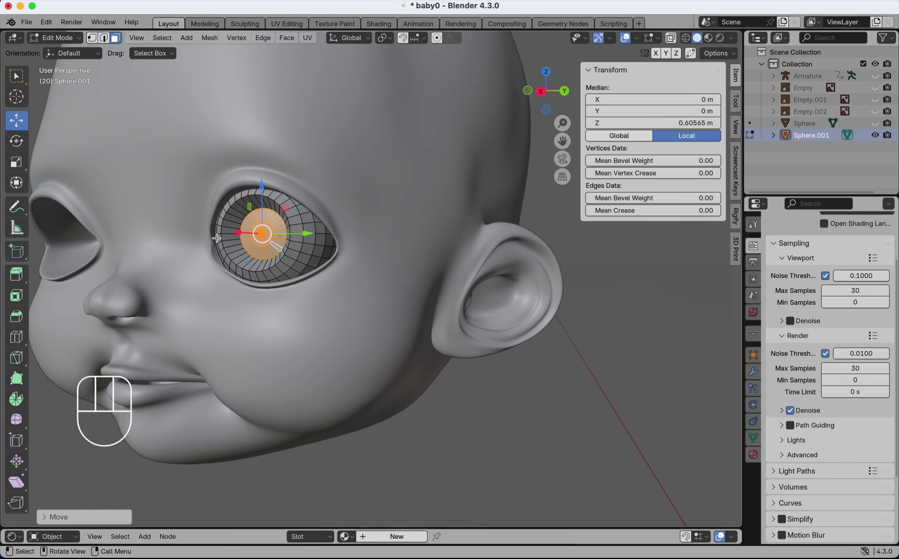
scroll(217, 239, right, 3)
key(super+z)
Add one more outer face ring to the selection and push the front faces inward to form the iris recess
alt+shift+click(274, 263)
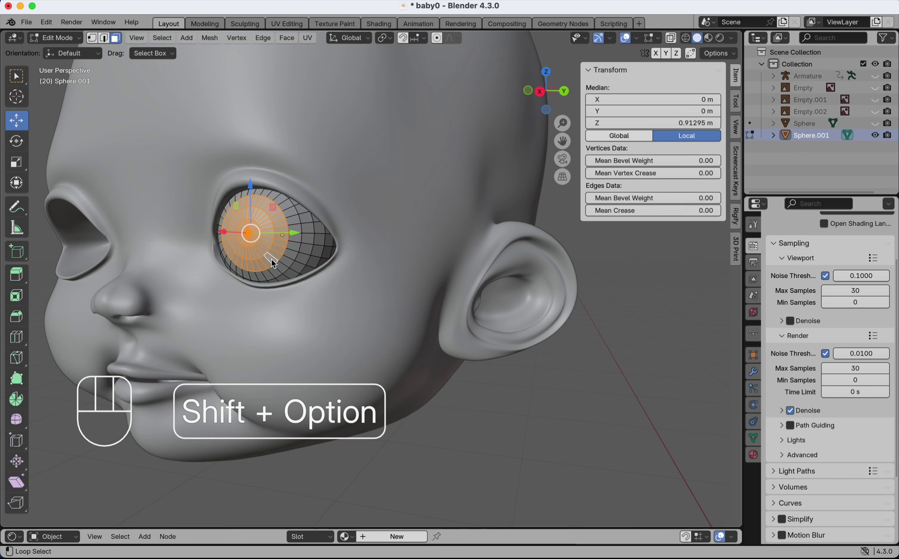
scroll(211, 243, right, 3)
drag(210, 242, 224, 238)
scroll(224, 239, left, 5)
key(Tab)
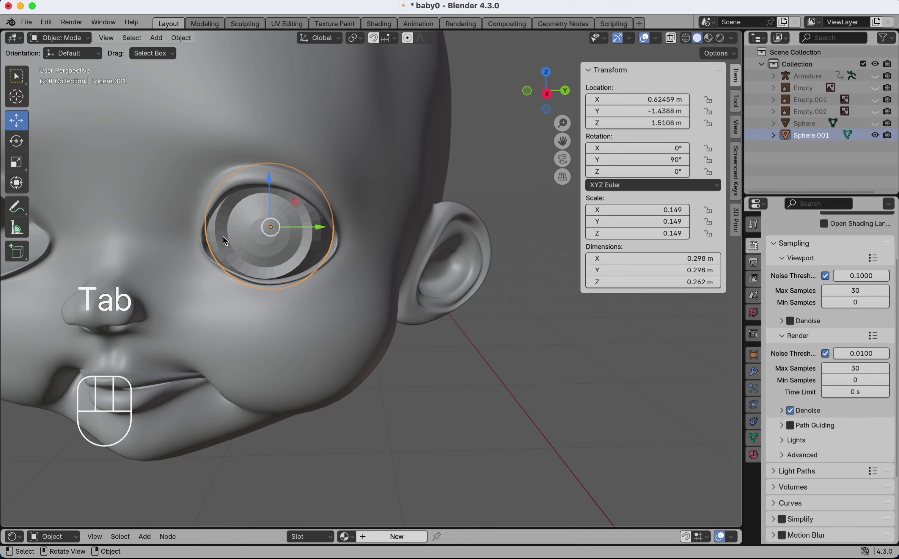
Shade the recessed inner eyeball smooth, and unhide the original Sphere and shade it smooth as well
right_click(300, 231)
click(300, 232)
scroll(299, 233, down, 5)
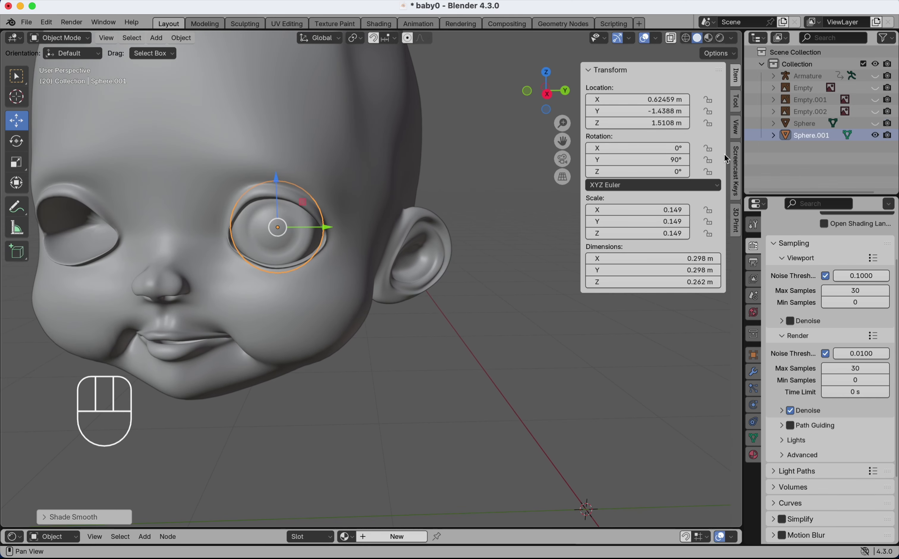
click(875, 123)
click(301, 233)
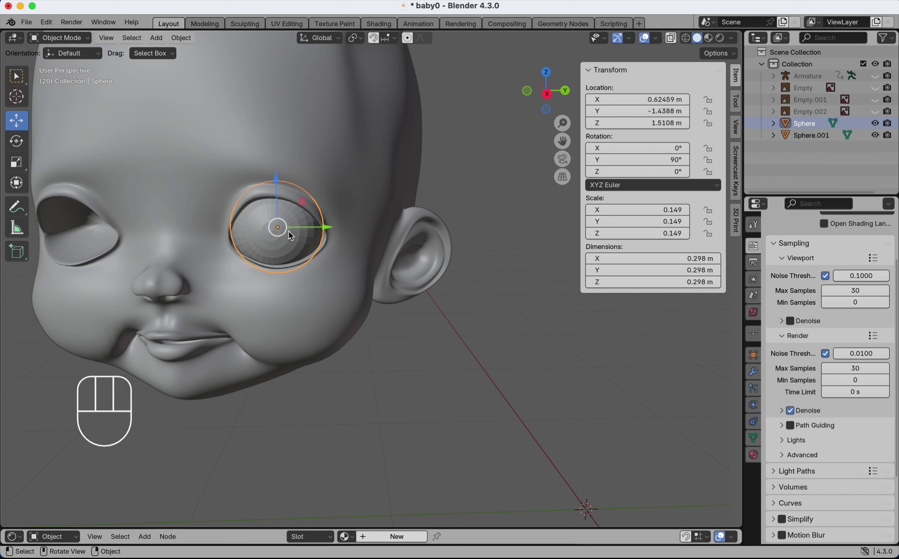
right_click(293, 234)
click(291, 236)
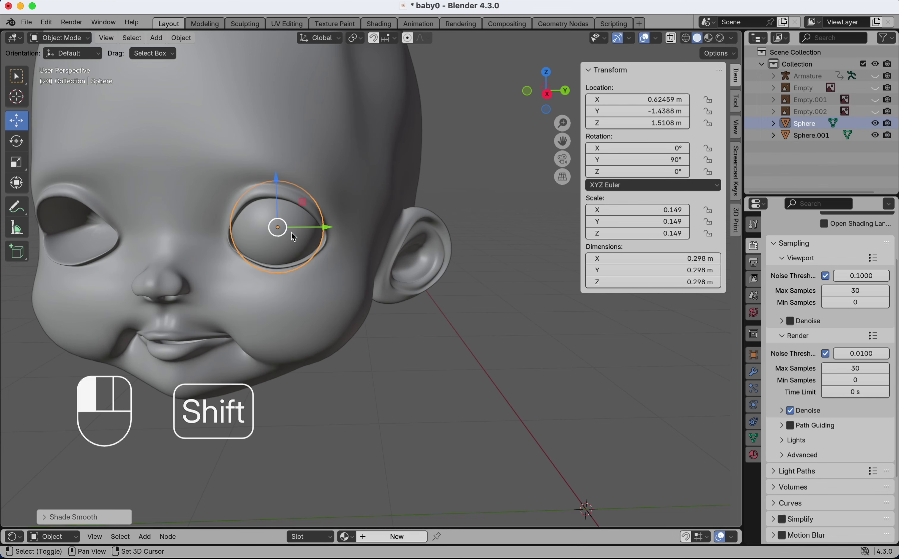
Select both eyeball spheres and join them into one object, keeping the original Sphere active
shift+click(295, 235)
shift+click(294, 237)
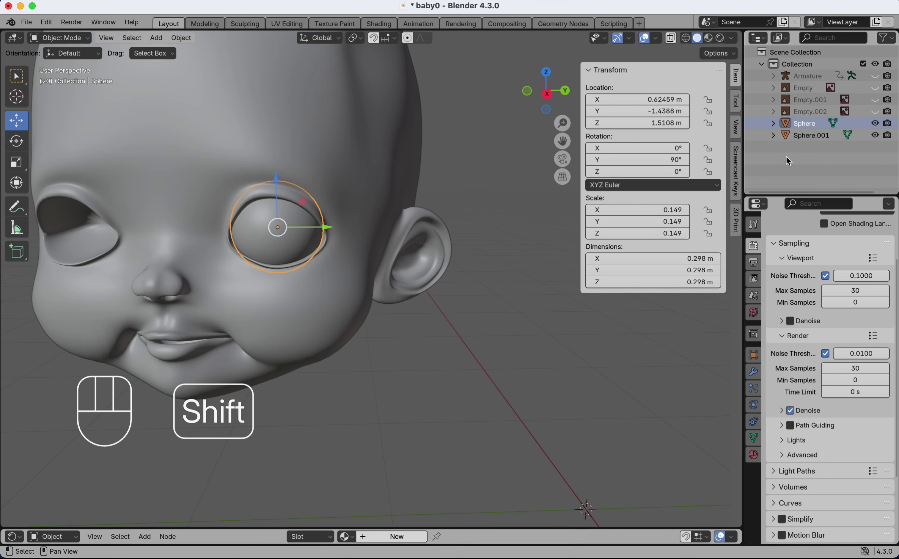
shift+click(303, 231)
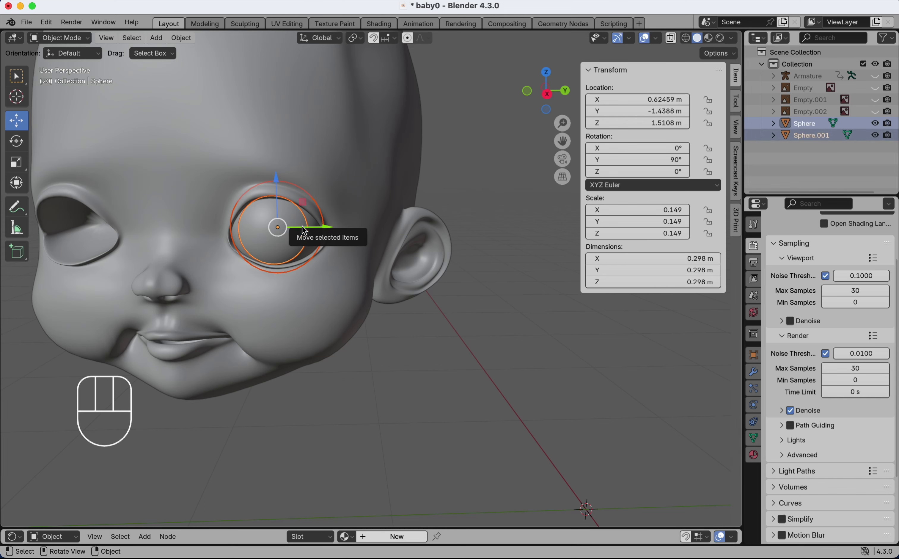
key(super+j)
Join the combined eyeball into the head mesh, with the head as the active object
scroll(305, 231, right, 3)
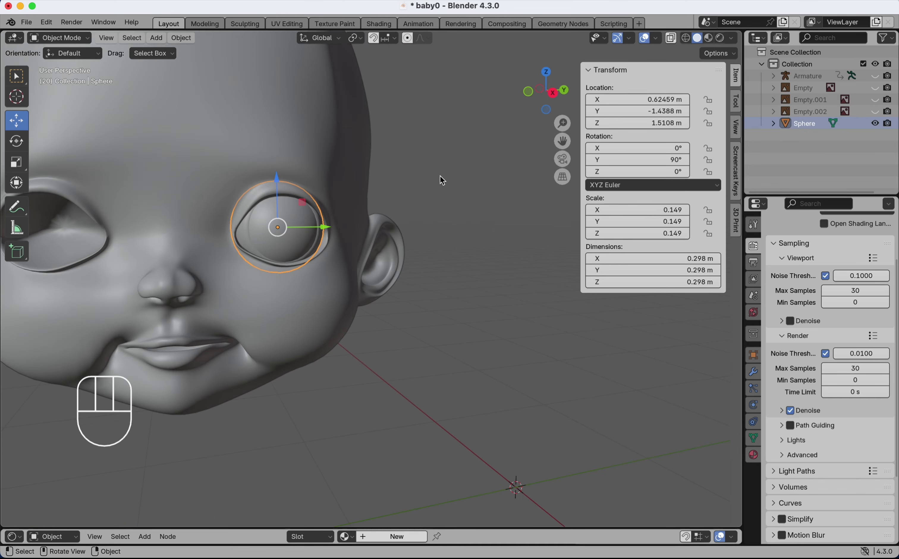
scroll(442, 180, down, 3)
scroll(442, 180, right, 4)
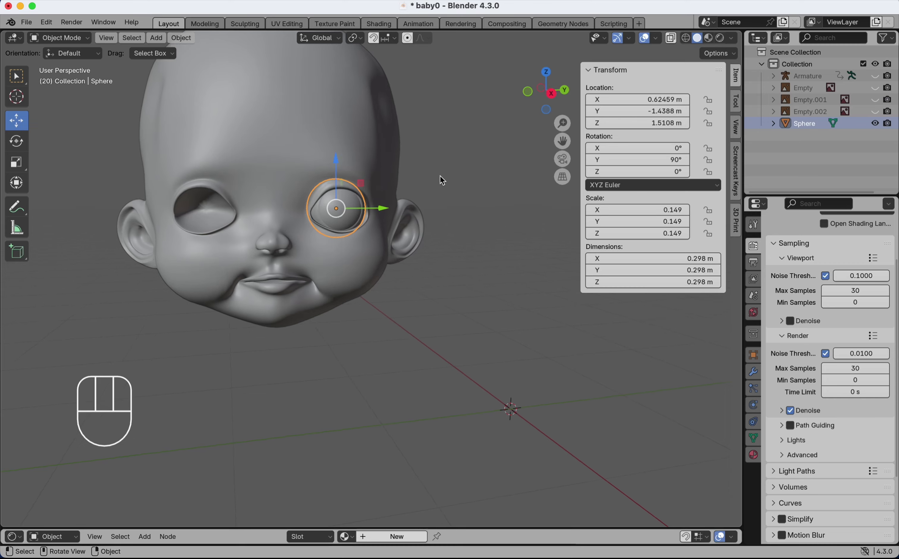
scroll(440, 182, right, 5)
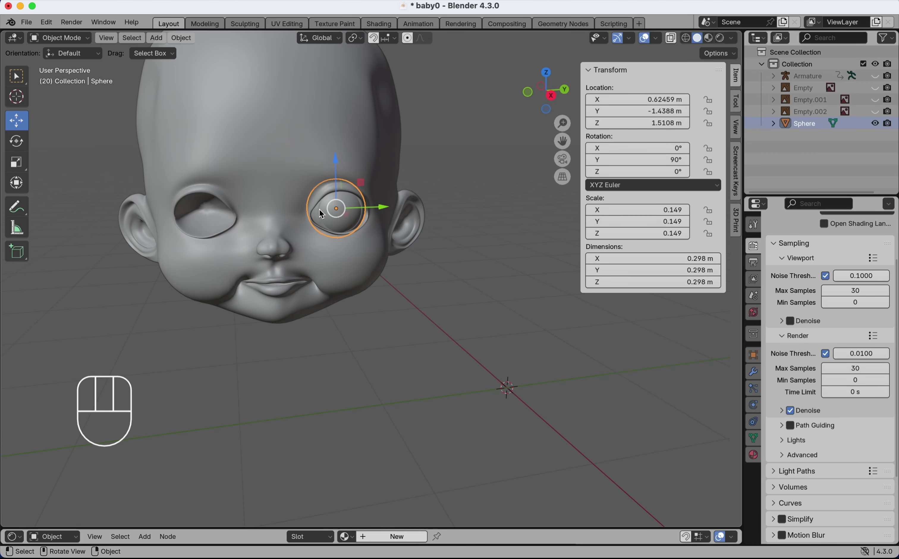
shift+click(274, 217)
key(super+j)
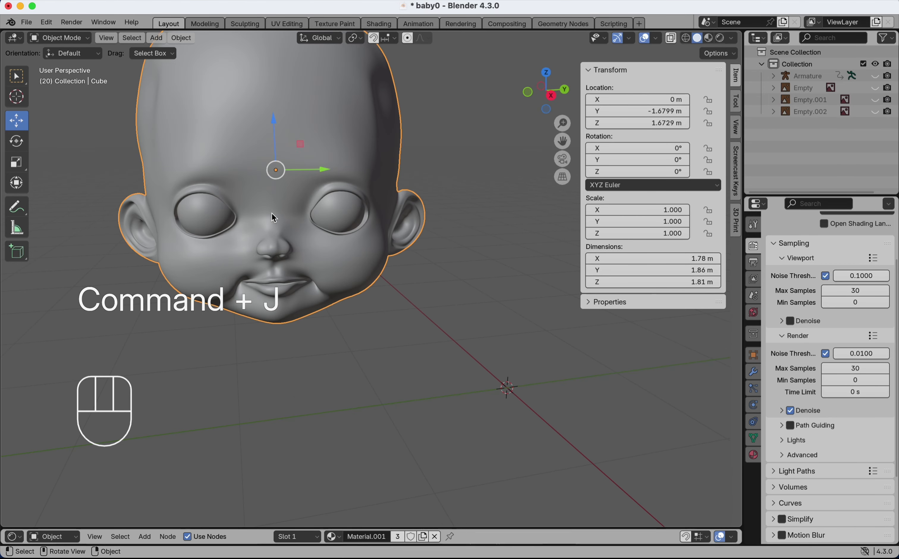
Examine the head with both eyeballs in place from the front and the sides
scroll(274, 217, right, 5)
scroll(299, 286, left, 3)
scroll(333, 387, up, 3)
ctrl+scroll(332, 387, down, 3)
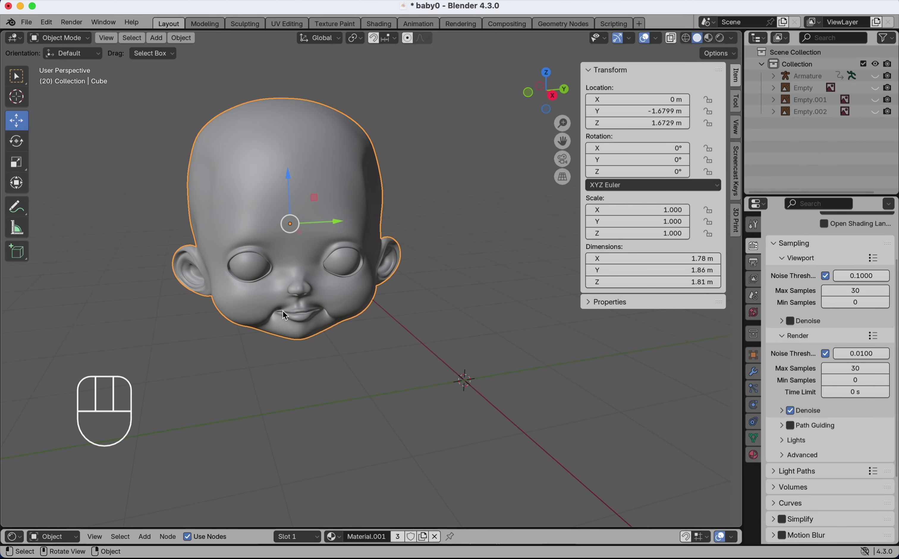
scroll(272, 184, right, 5)
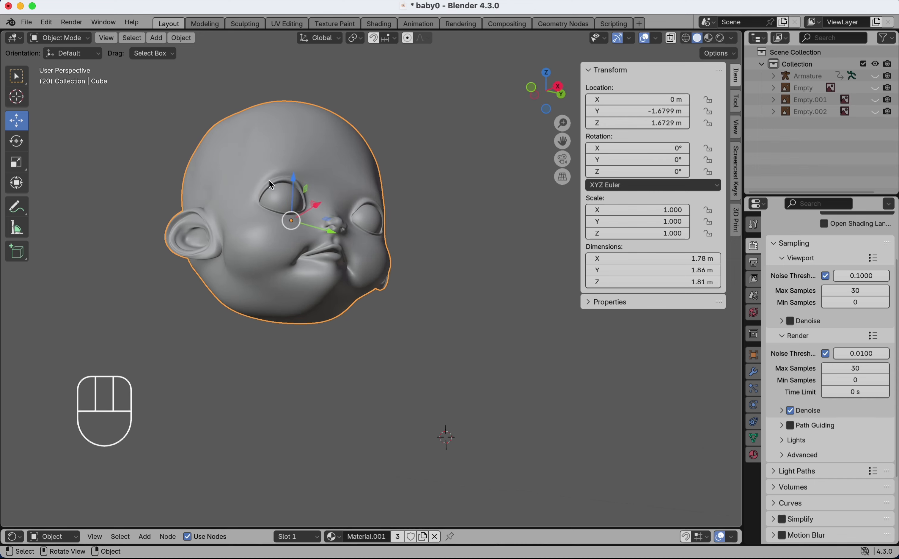
scroll(271, 184, left, 5)
ctrl+scroll(271, 184, up, 3)
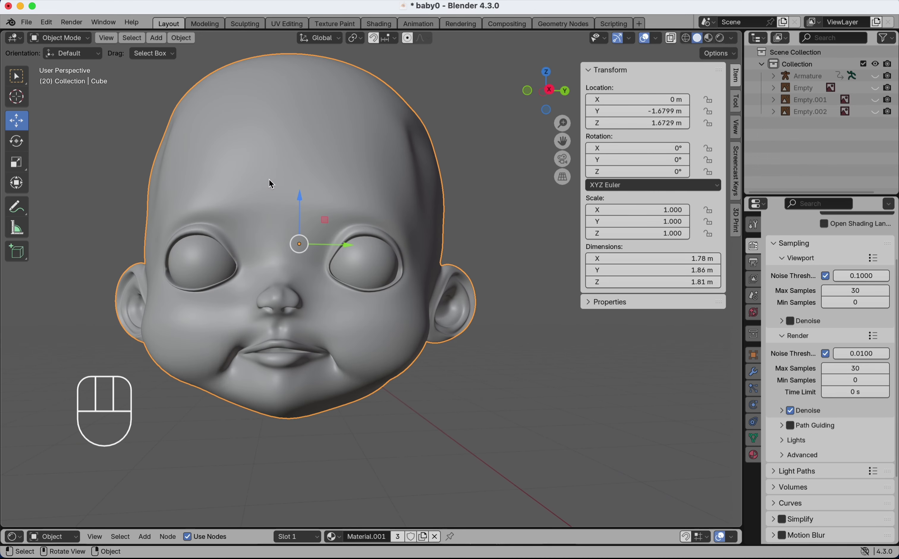
key(shift+super)
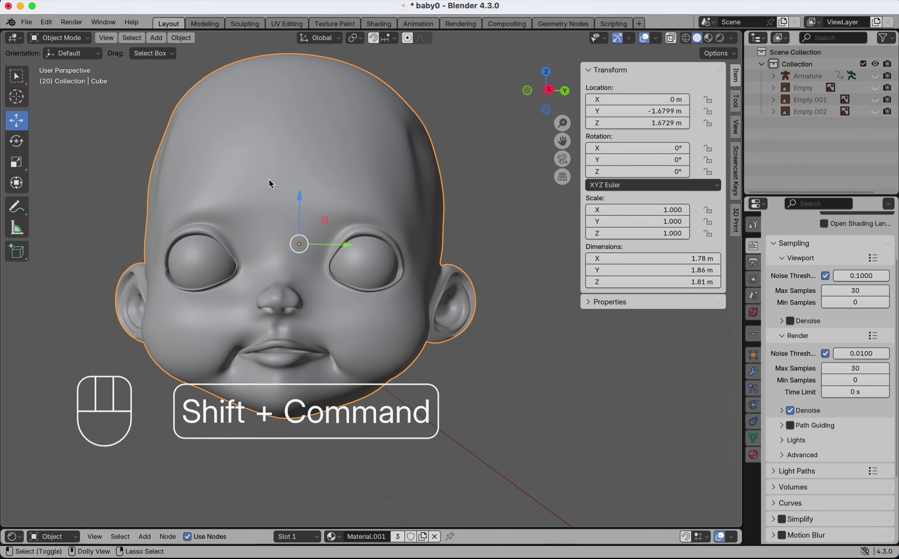
Check how the resized eyeballs fit their sockets from several angles and select the head mesh
scroll(281, 179, right, 2)
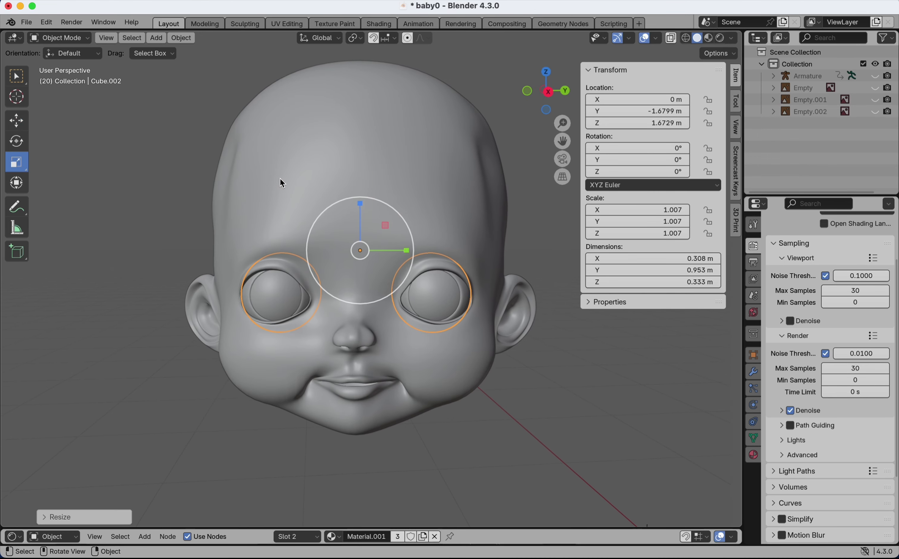
scroll(280, 179, left, 2)
scroll(351, 229, left, 5)
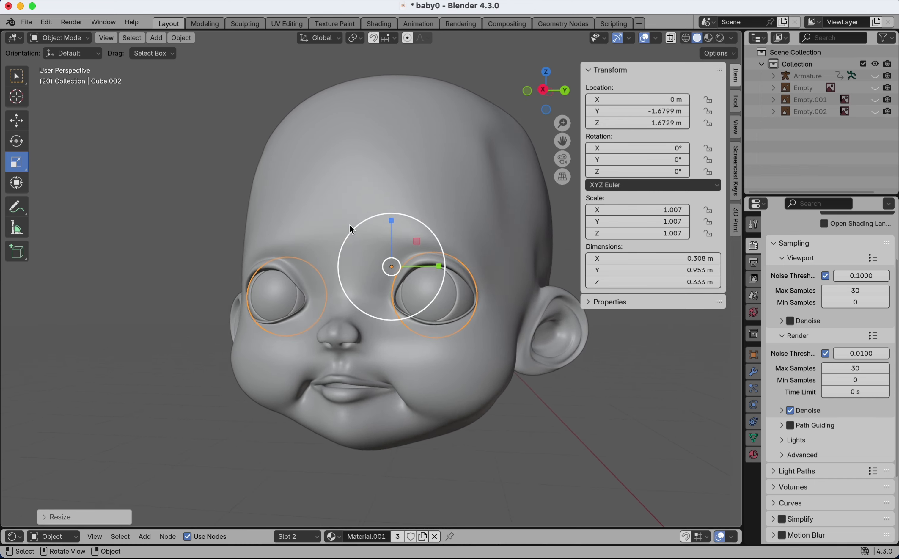
scroll(352, 229, right, 5)
scroll(352, 229, left, 5)
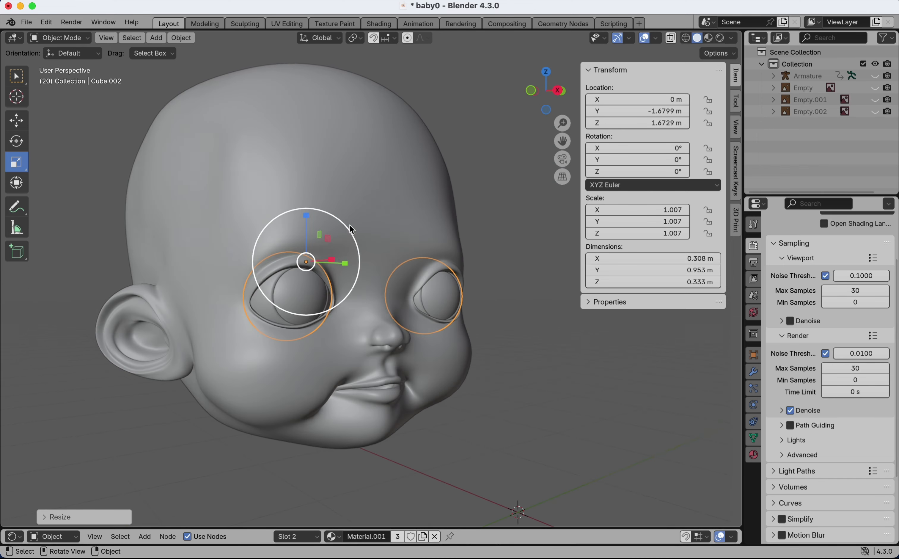
scroll(351, 230, right, 3)
scroll(352, 229, up, 8)
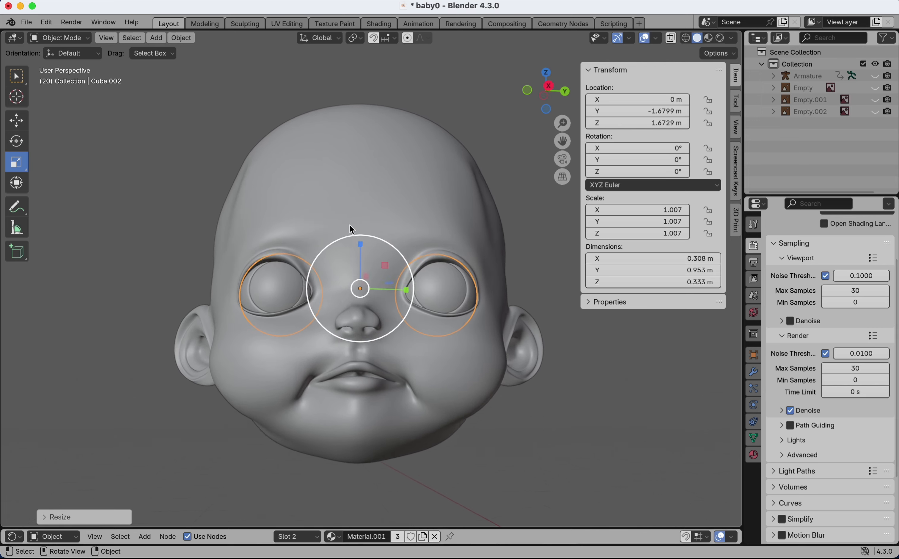
scroll(351, 229, down, 8)
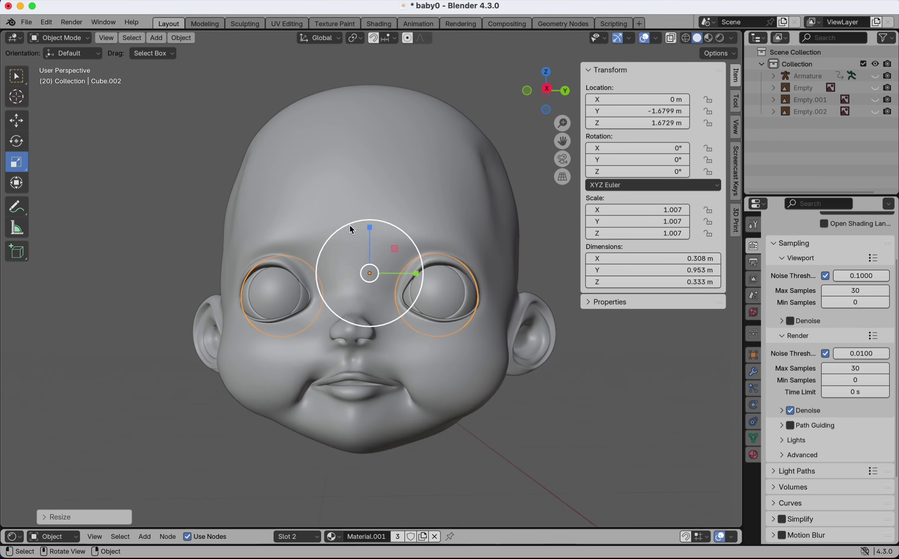
scroll(351, 229, left, 5)
key(KP_3)
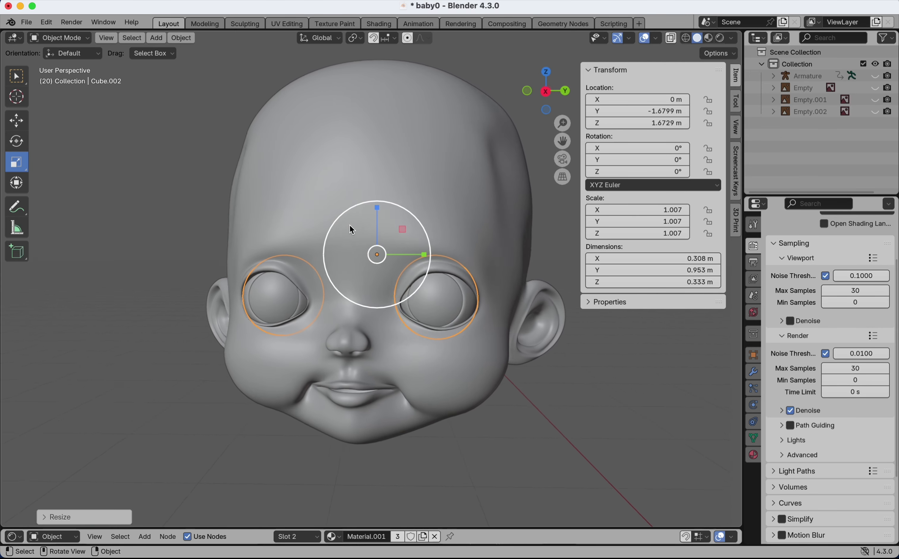
click(405, 358)
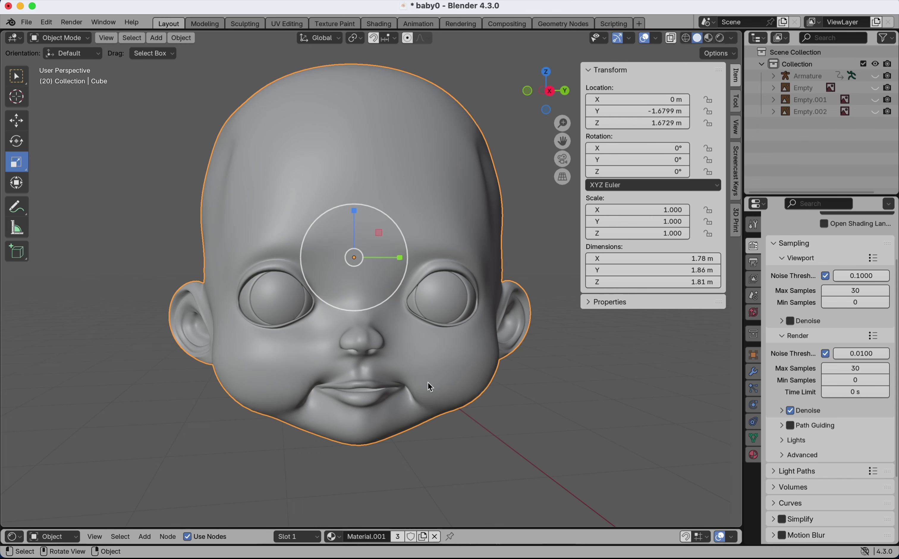